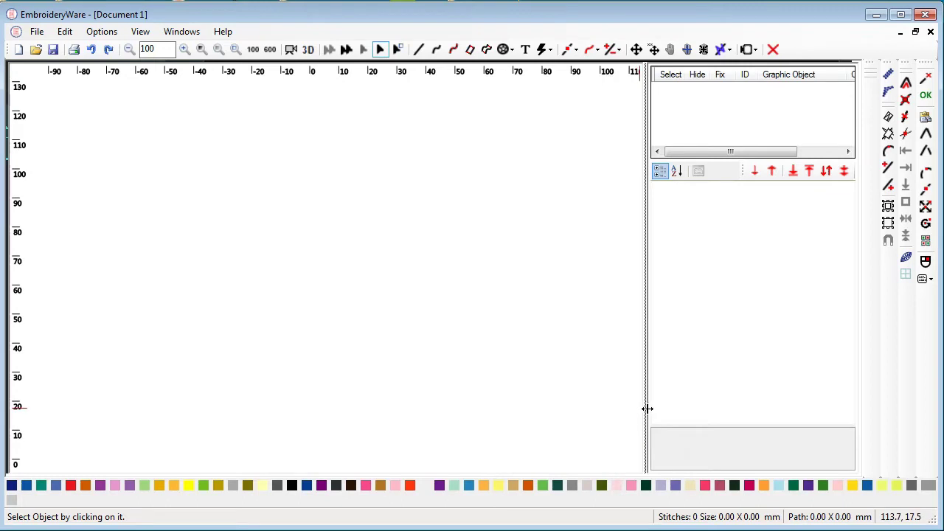
# - Widen the properties area and draw a circle about 78 mm in diameter in the middle of the drawing area
pyautogui.moveTo(646, 410); pyautogui.dragTo(600, 413)
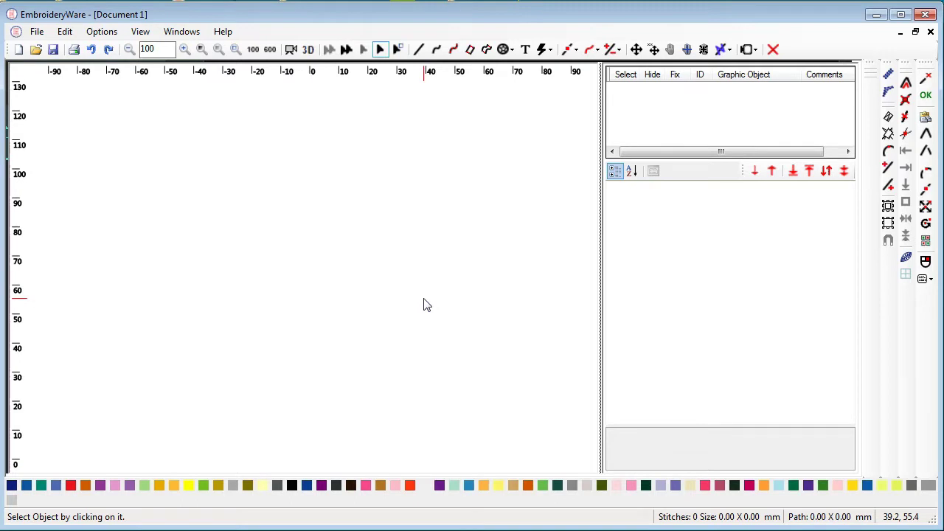
pyautogui.click(504, 51)
pyautogui.click(527, 65)
pyautogui.click(286, 160)
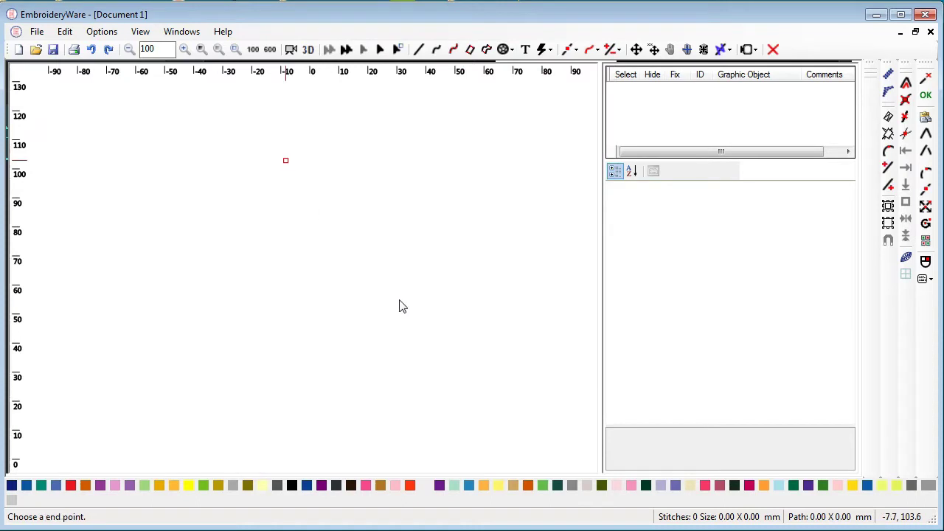
pyautogui.click(390, 360)
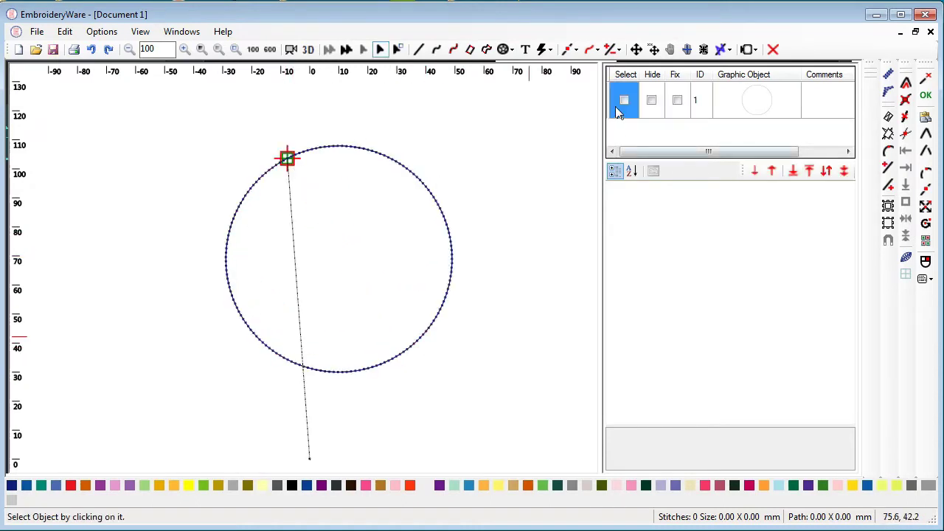
# - Select the circle and set its stitch type to Satin in the object properties
pyautogui.click(624, 101)
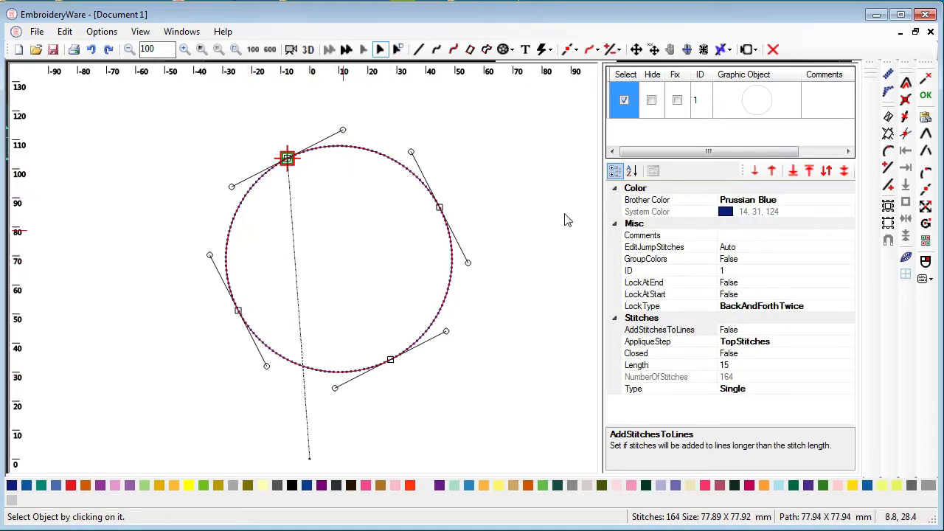
pyautogui.moveTo(677, 160); pyautogui.dragTo(668, 284)
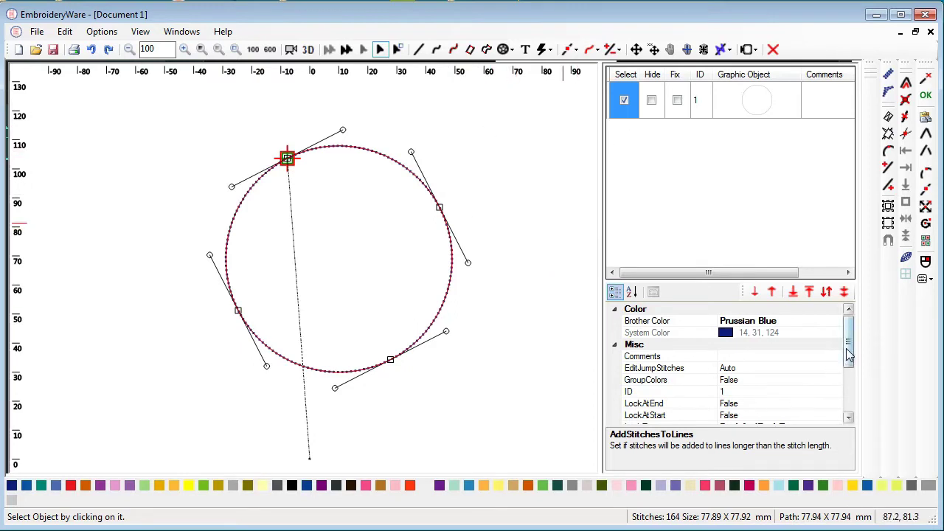
pyautogui.moveTo(845, 348); pyautogui.dragTo(852, 414)
pyautogui.click(767, 417)
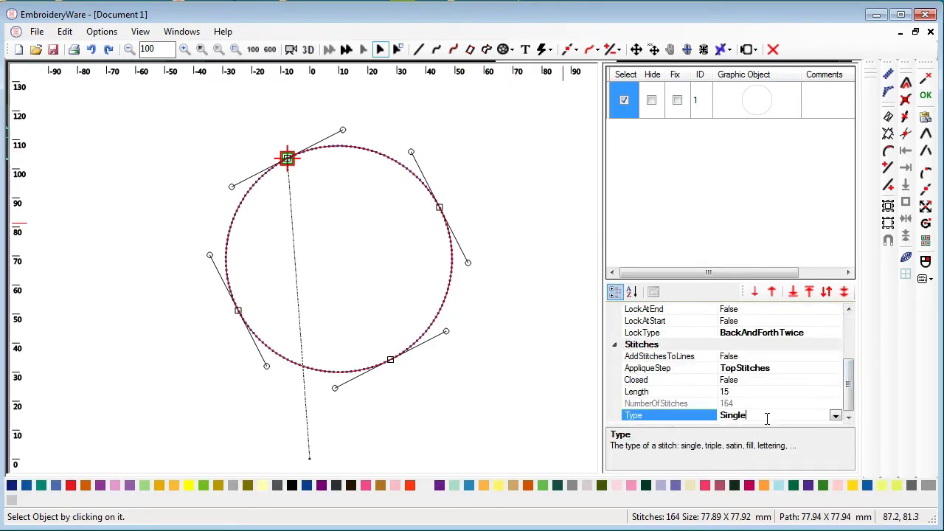
pyautogui.click(835, 416)
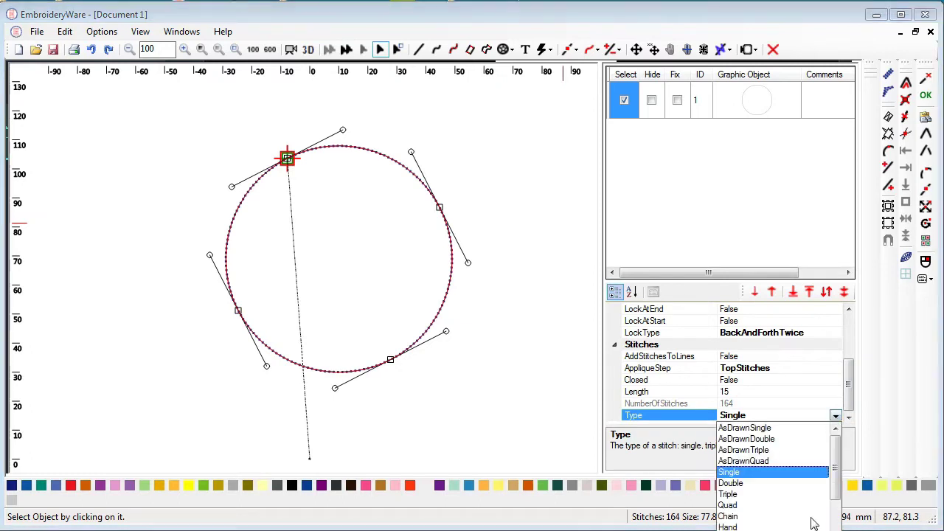
pyautogui.moveTo(835, 469); pyautogui.dragTo(834, 518)
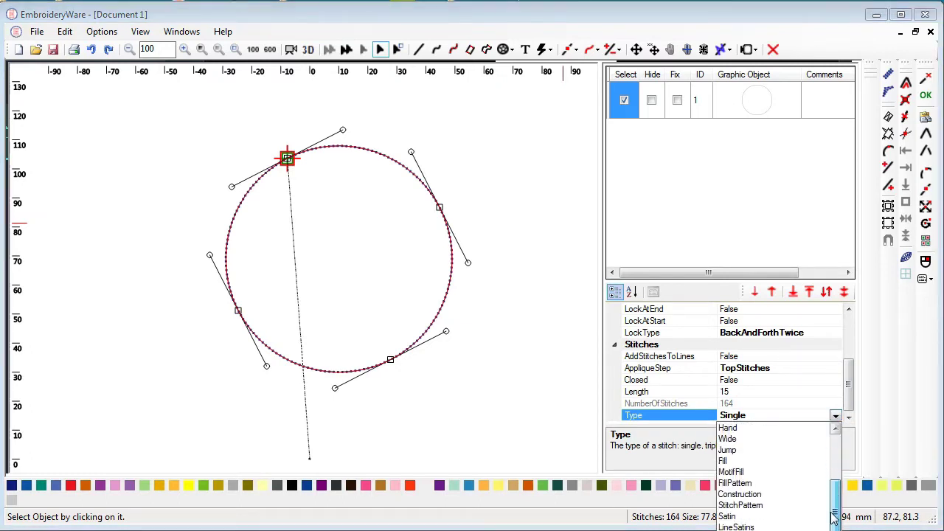
pyautogui.click(741, 516)
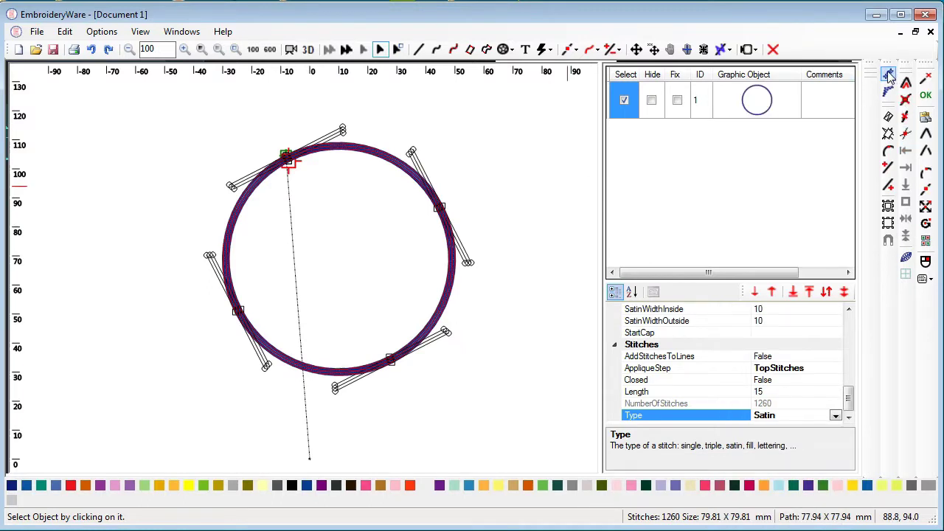
# - Undo the stitch type change, reselect the circle and convert it with the regular satin tool
pyautogui.click(93, 52)
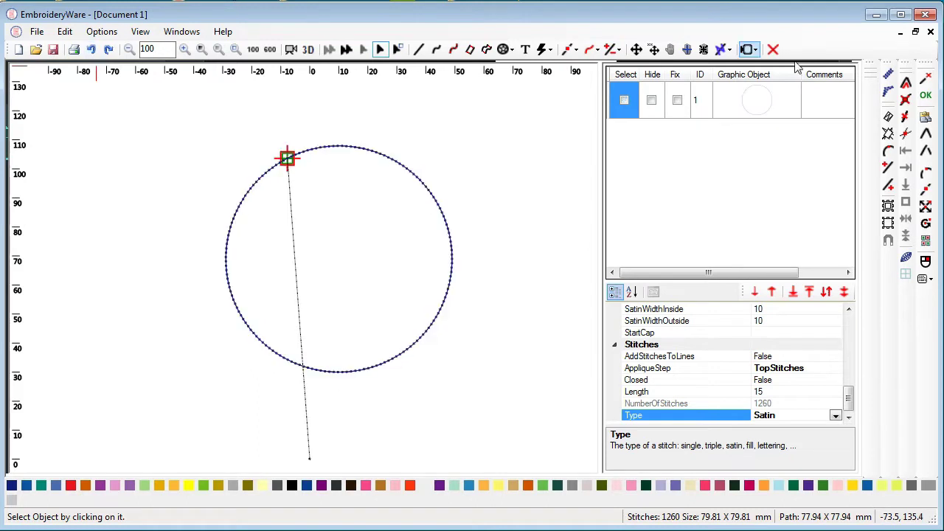
pyautogui.click(624, 101)
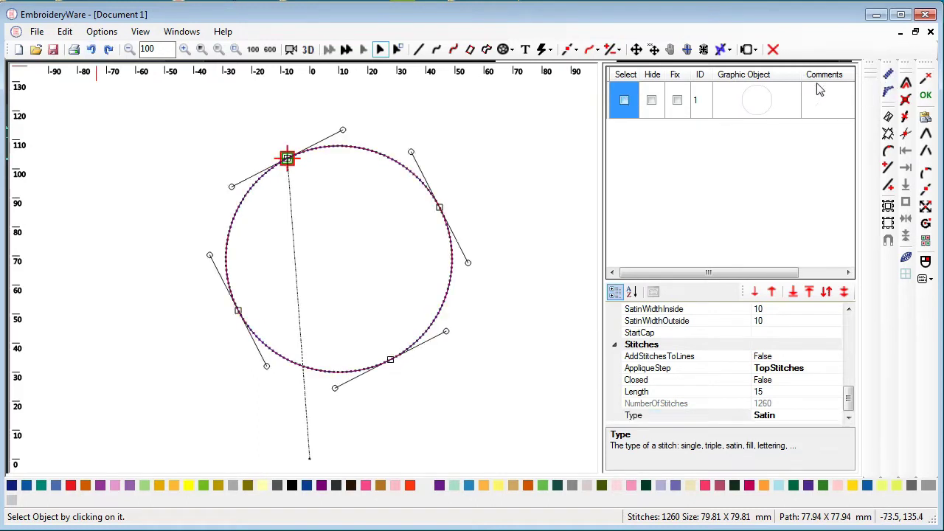
pyautogui.click(890, 78)
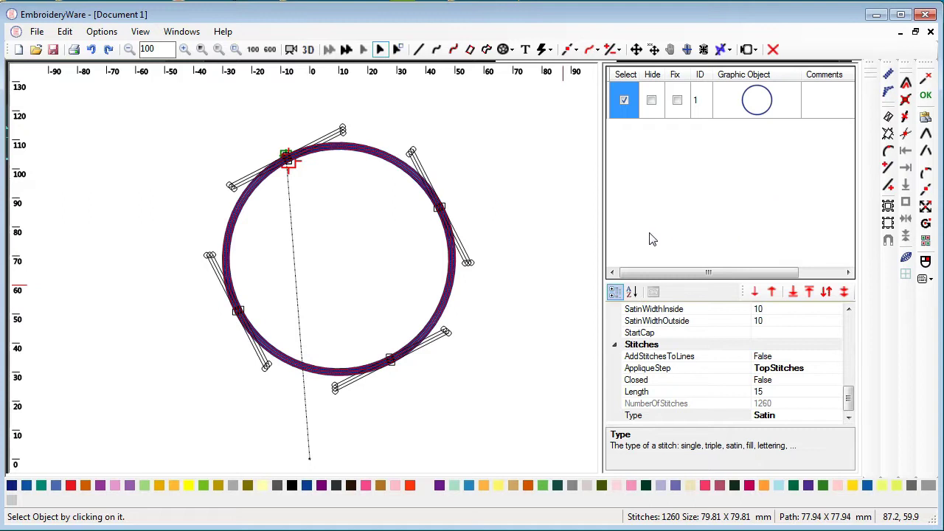
# - Deselect and reselect the circle, and convert it to manual satin
pyautogui.click(624, 101)
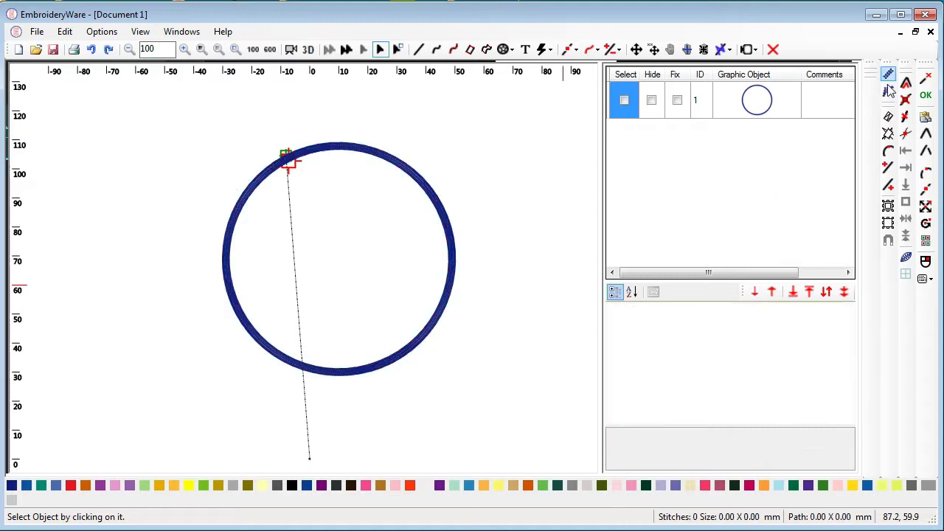
pyautogui.click(625, 99)
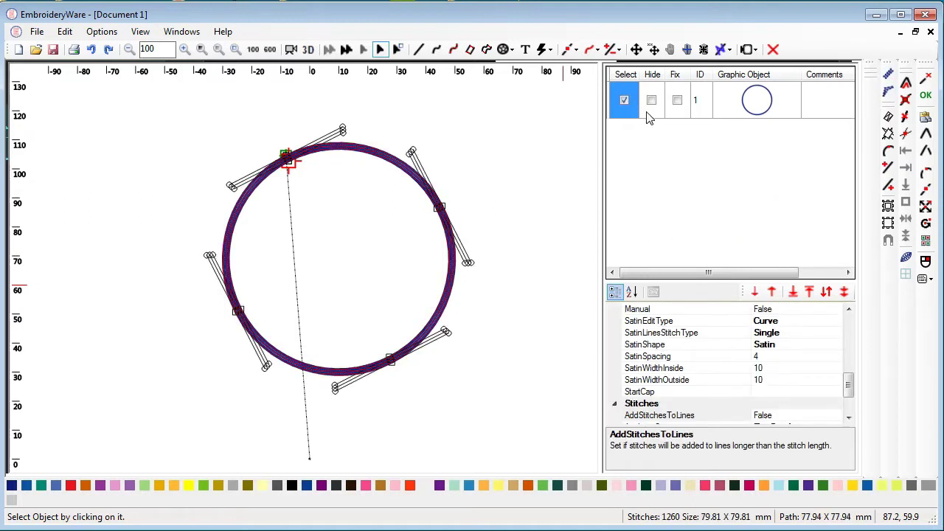
pyautogui.click(886, 94)
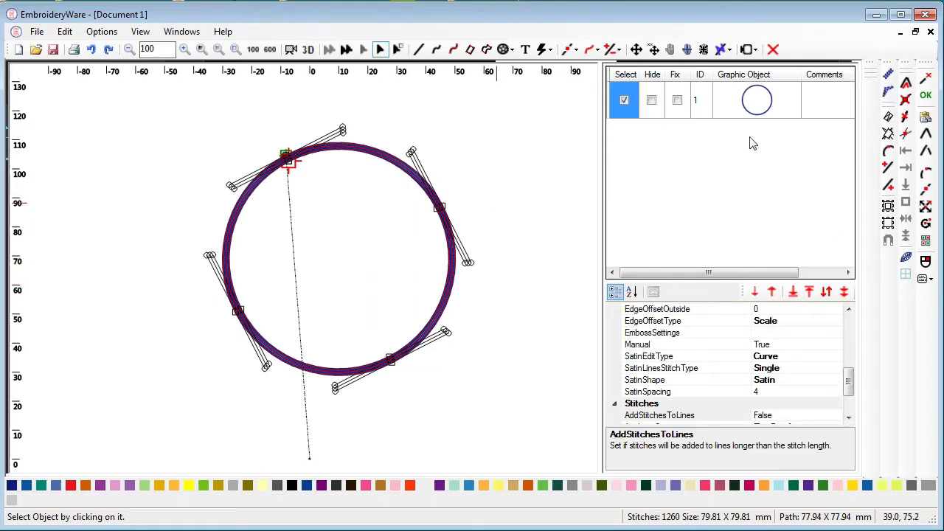
# - Reselect the circle, convert it back to non-manual satin and enlarge the properties area to show its satin settings
pyautogui.click(626, 100)
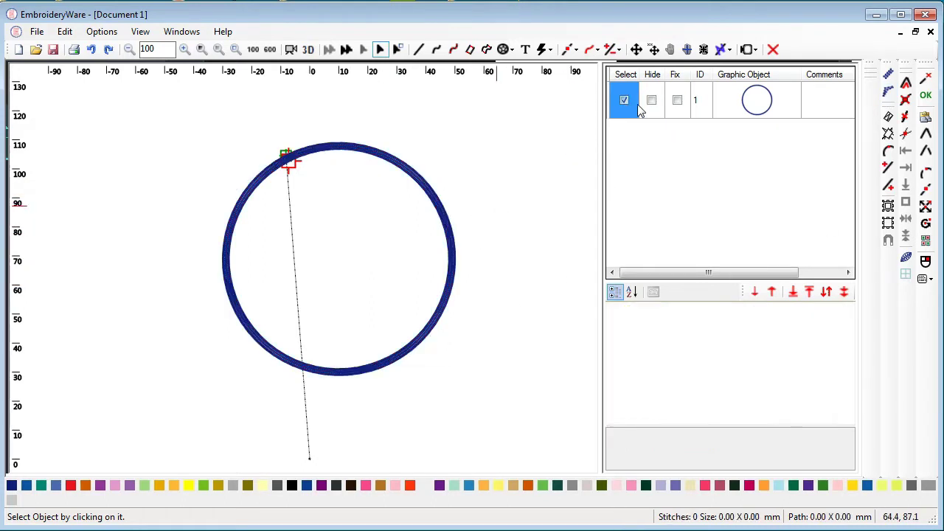
pyautogui.click(624, 101)
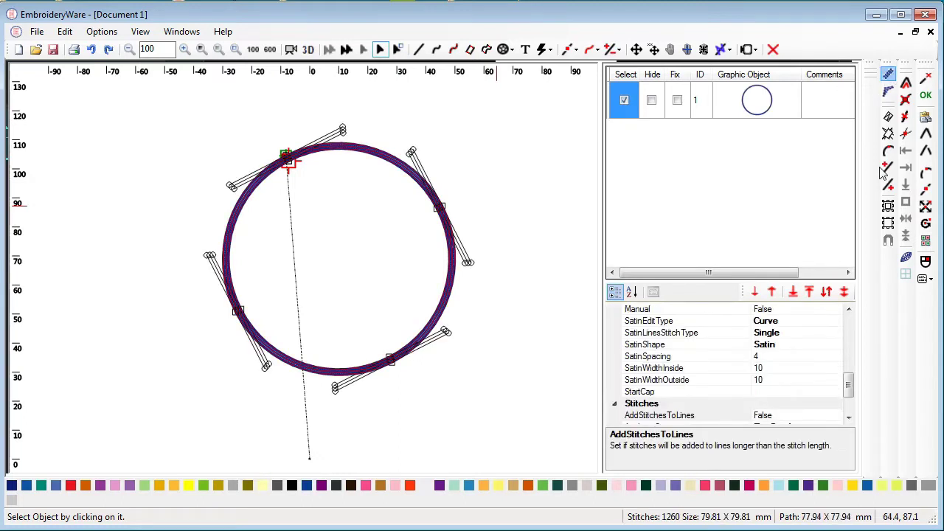
pyautogui.moveTo(767, 282); pyautogui.dragTo(754, 145)
pyautogui.moveTo(847, 309); pyautogui.dragTo(843, 286)
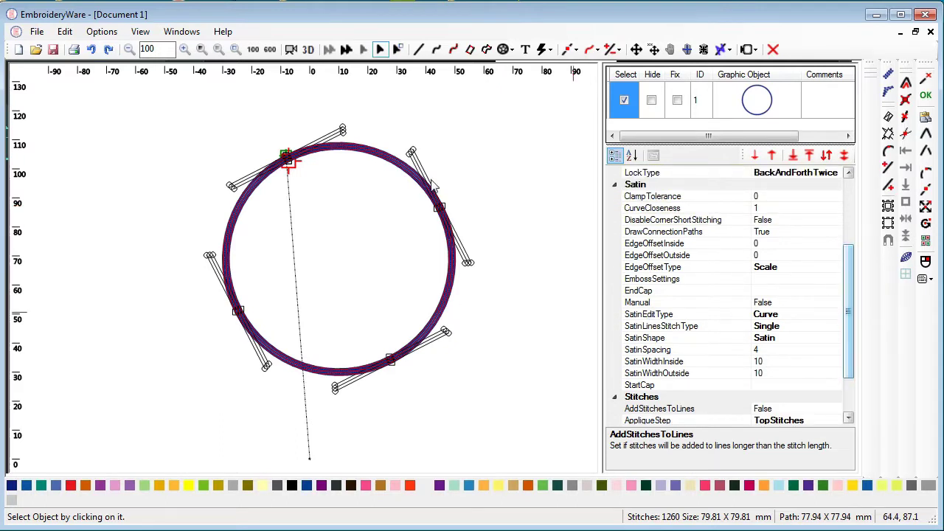
# - Examine the satin stitches and the inside, centre and outside lines along the circle's upper arc
pyautogui.scroll(3, 501, 289)
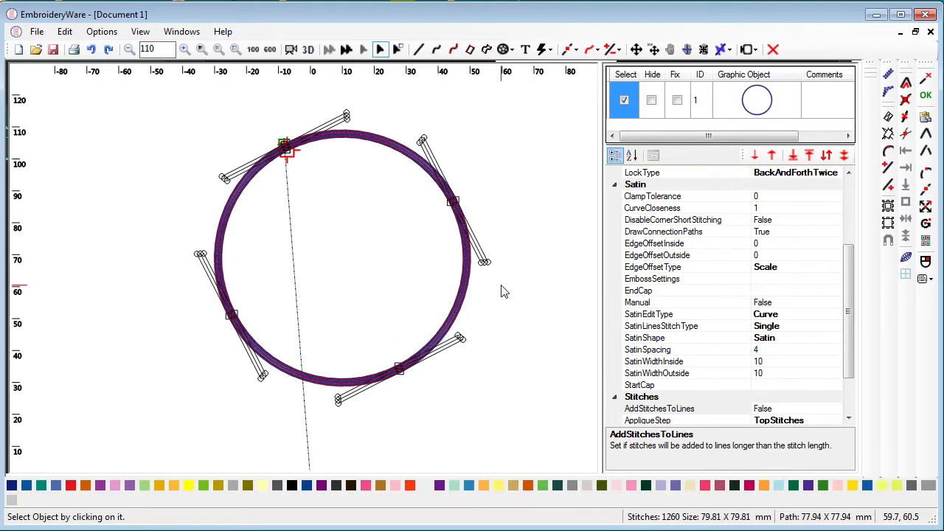
pyautogui.scroll(3, 525, 302)
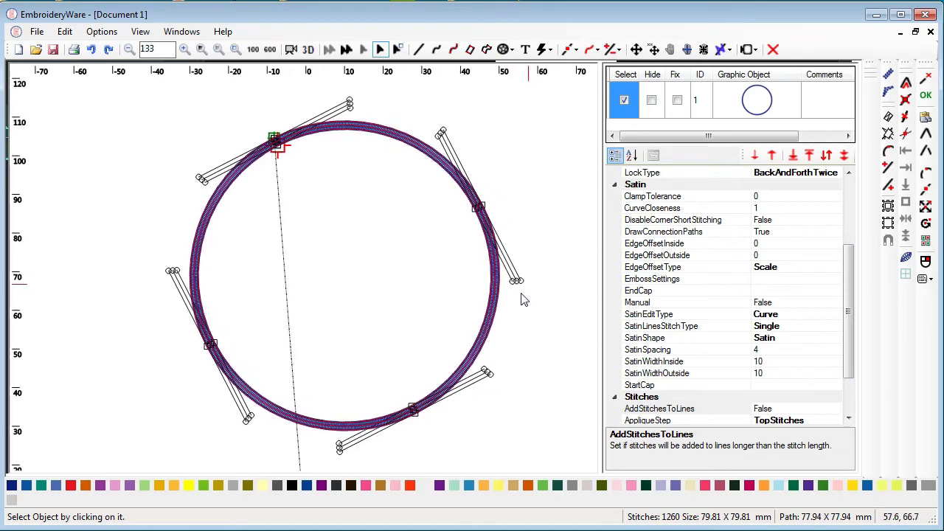
pyautogui.scroll(1, 519, 304)
pyautogui.moveTo(520, 299); pyautogui.dragTo(469, 423)
pyautogui.scroll(8, 459, 362)
pyautogui.moveTo(451, 316); pyautogui.dragTo(469, 499)
pyautogui.scroll(6, 453, 391)
pyautogui.moveTo(477, 312); pyautogui.dragTo(466, 382)
pyautogui.scroll(3, 463, 376)
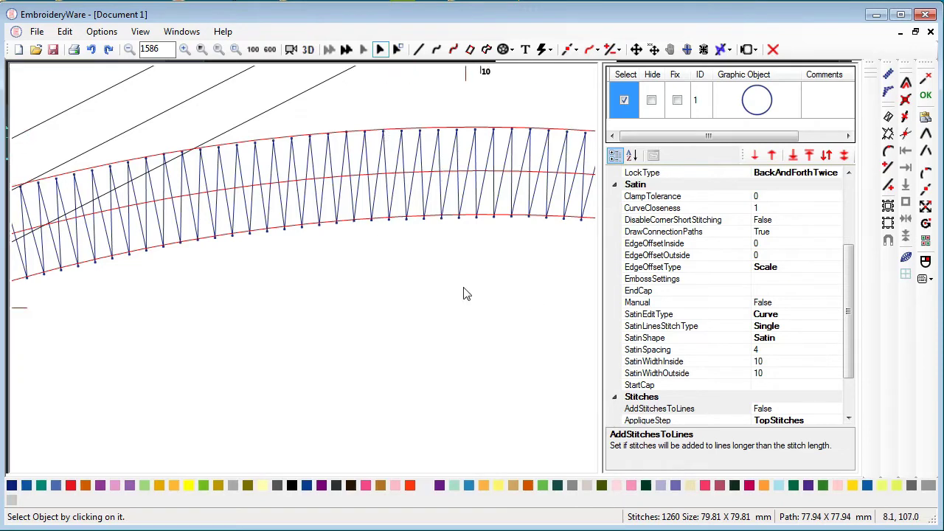
pyautogui.scroll(-3, 461, 288)
pyautogui.scroll(-4, 458, 288)
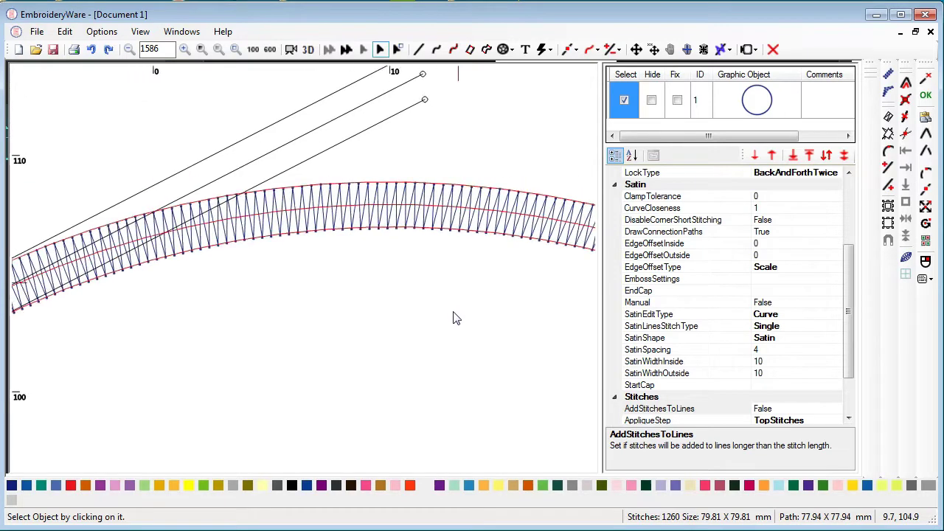
pyautogui.scroll(-2, 458, 287)
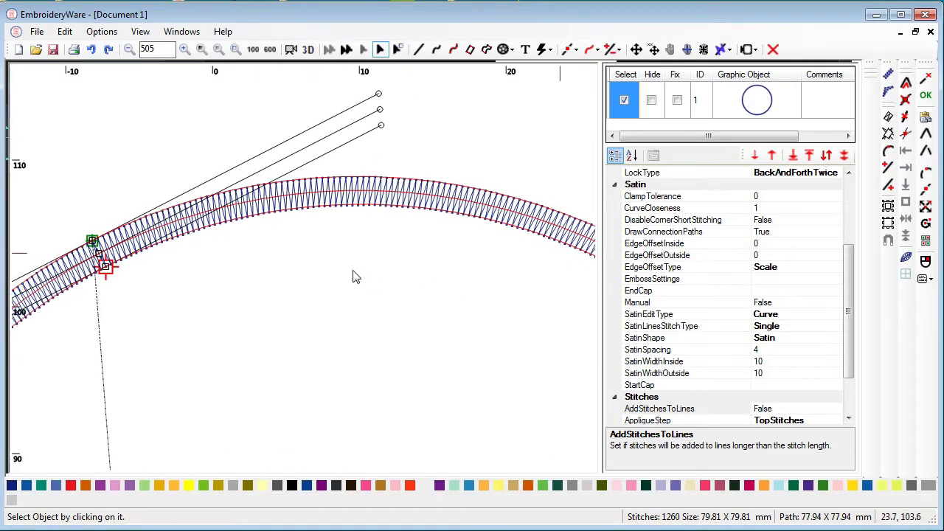
# - Examine the satin's start and end points up close, along with the SatinWidthInside and SatinWidthOutside properties
pyautogui.moveTo(353, 275); pyautogui.dragTo(580, 242)
pyautogui.scroll(3, 418, 301)
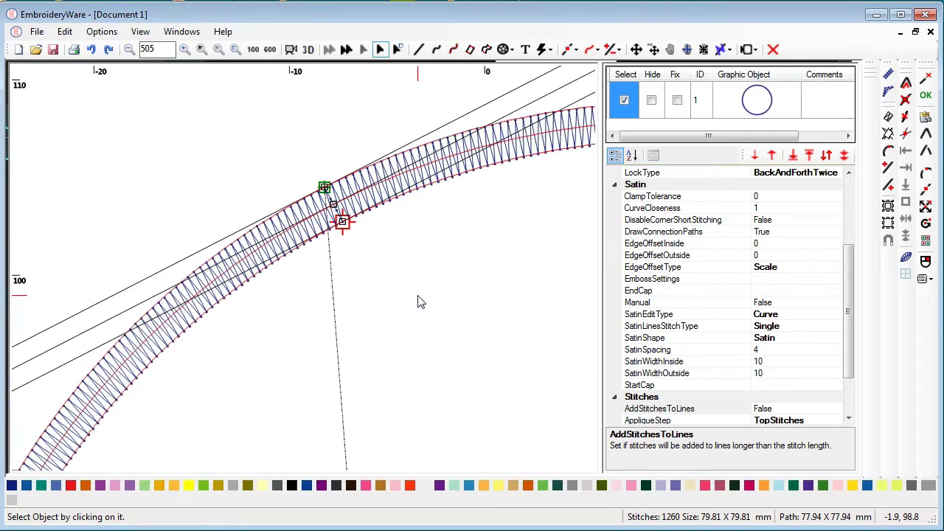
pyautogui.scroll(-4, 476, 214)
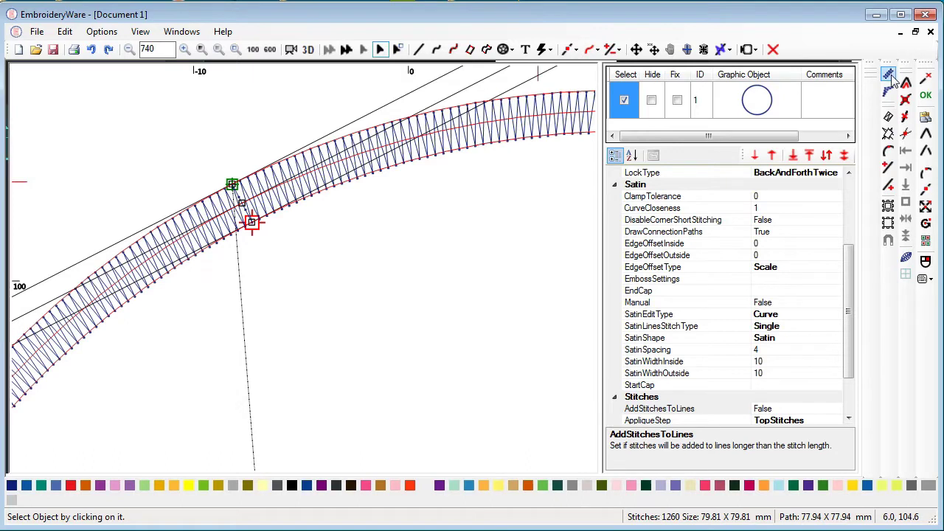
pyautogui.click(695, 363)
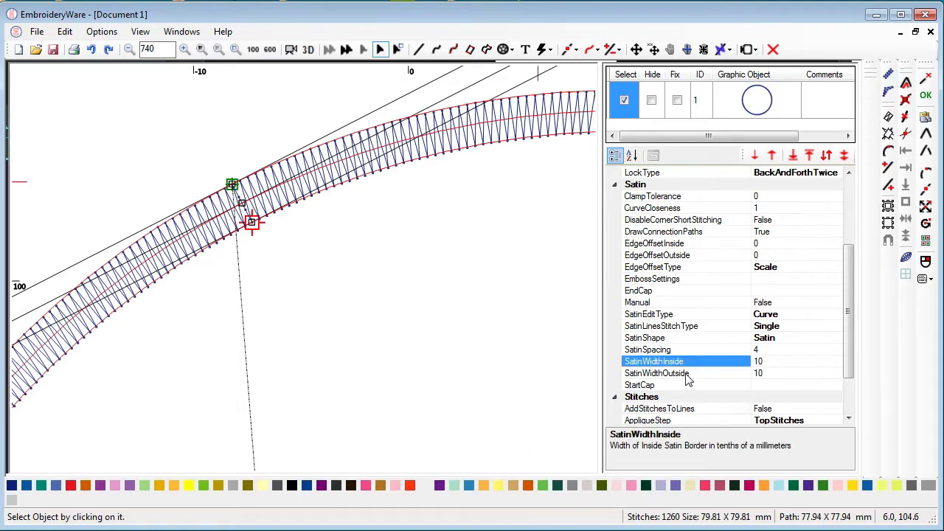
pyautogui.click(688, 375)
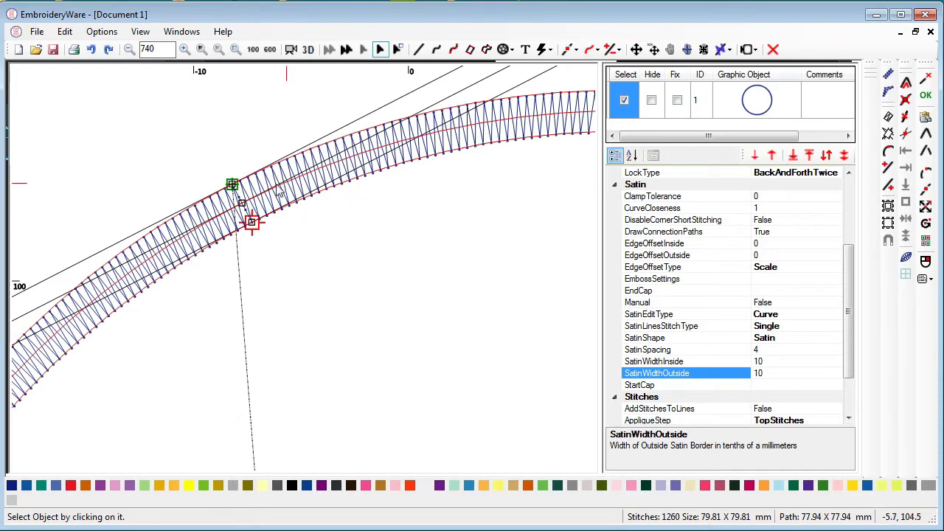
# - Use Edit Points to move the satin's end point around repeatedly, finishing inside the circle below and beyond the start point
pyautogui.click(594, 50)
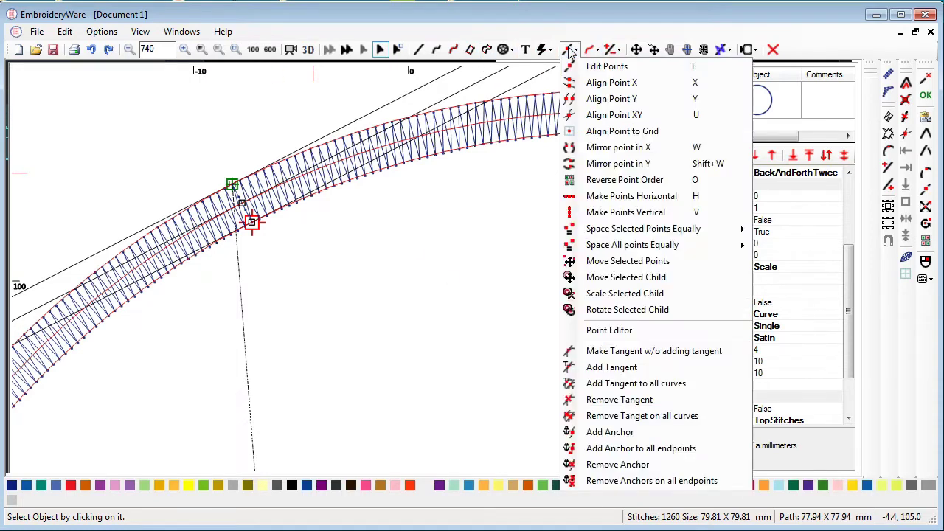
pyautogui.click(619, 65)
pyautogui.click(242, 204)
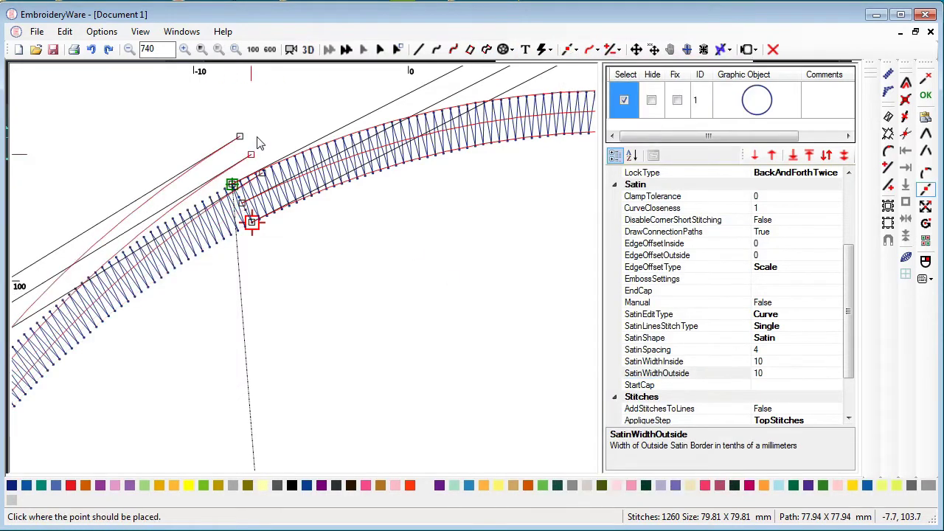
pyautogui.click(142, 136)
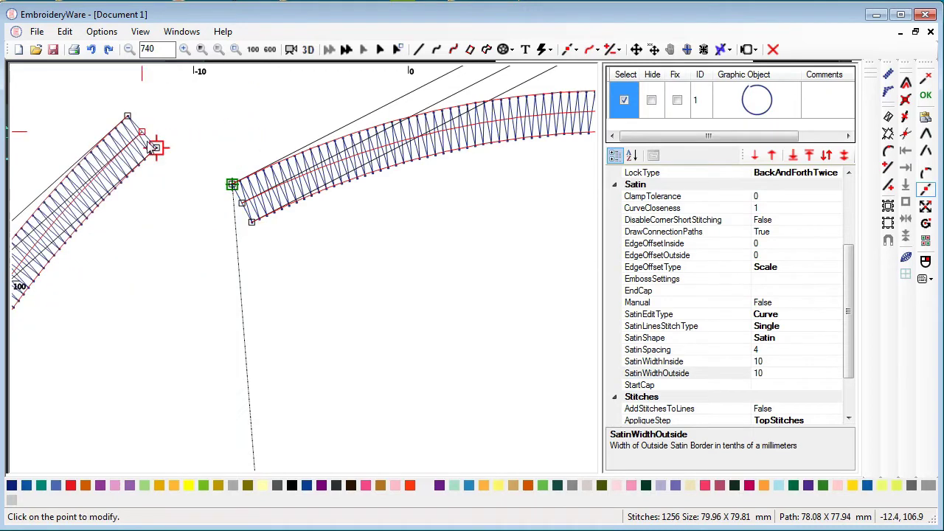
pyautogui.click(155, 147)
pyautogui.click(350, 358)
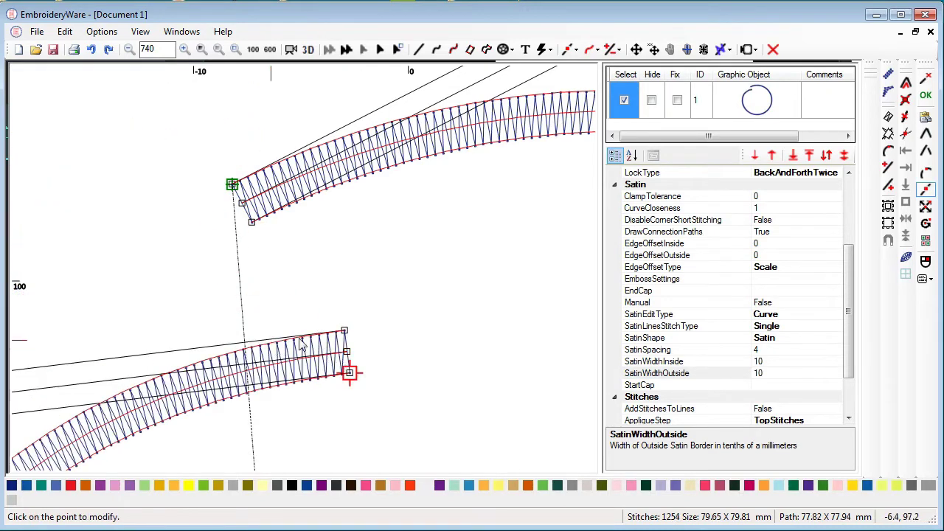
pyautogui.click(347, 352)
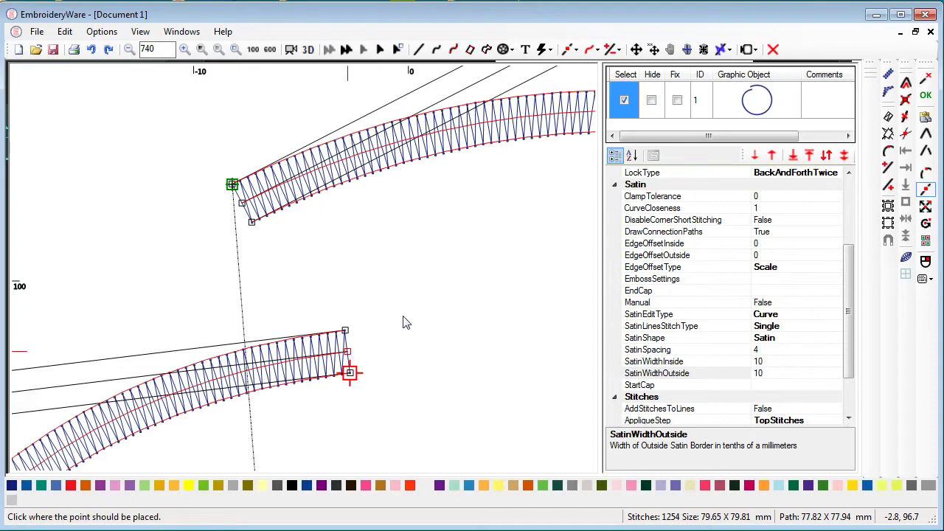
pyautogui.click(525, 244)
pyautogui.click(526, 244)
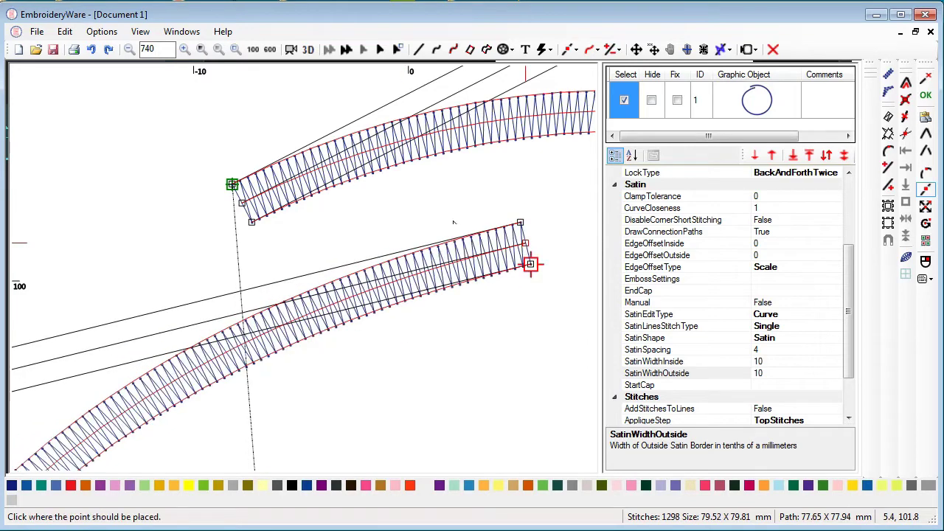
pyautogui.click(184, 134)
pyautogui.click(529, 263)
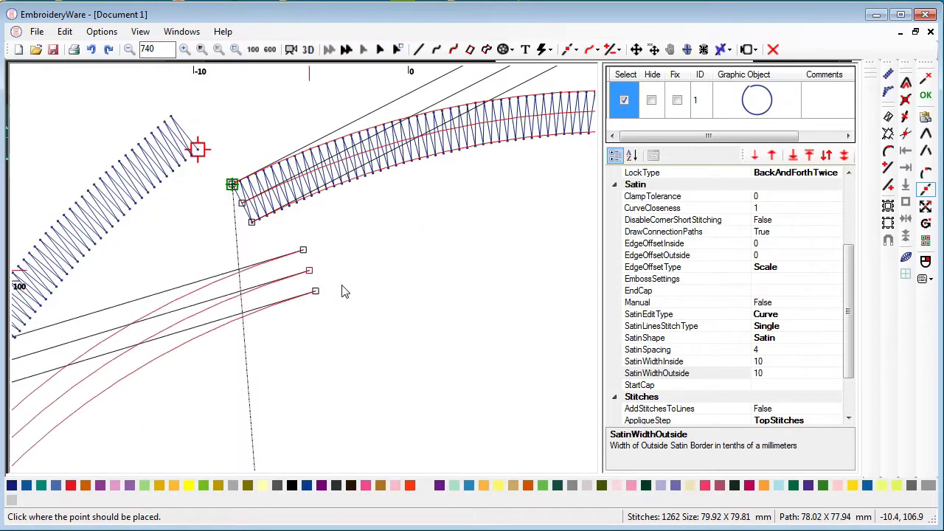
pyautogui.click(433, 300)
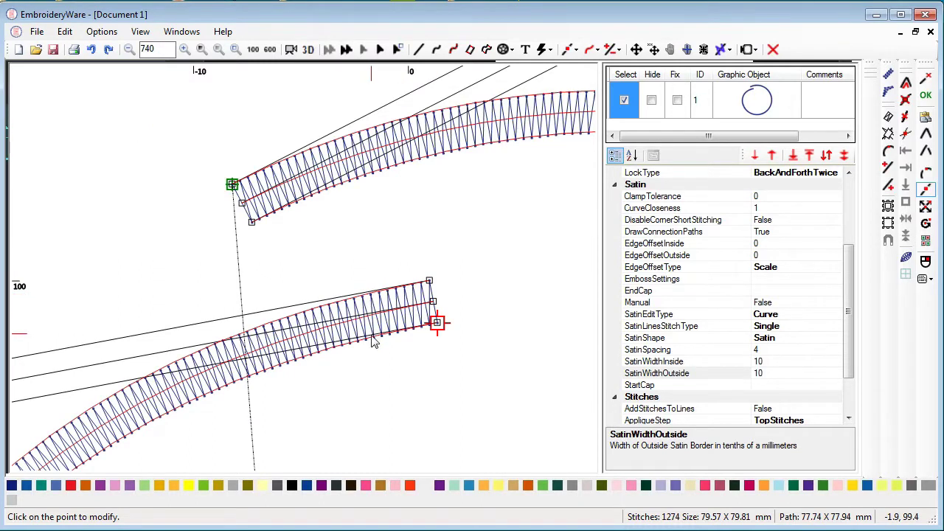
# - Reposition the centre point at the satin's end several more times, finishing just beneath the start of the upper arc and slightly past it
pyautogui.click(434, 303)
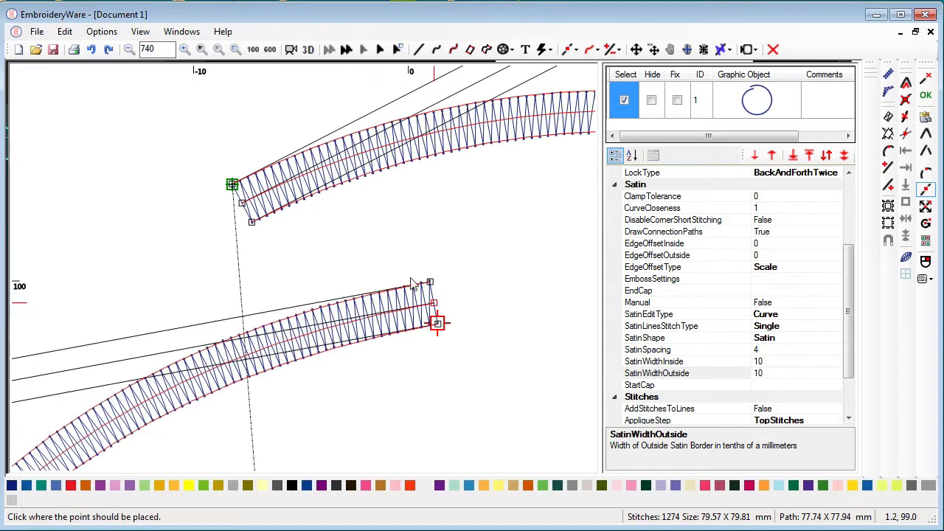
pyautogui.click(363, 236)
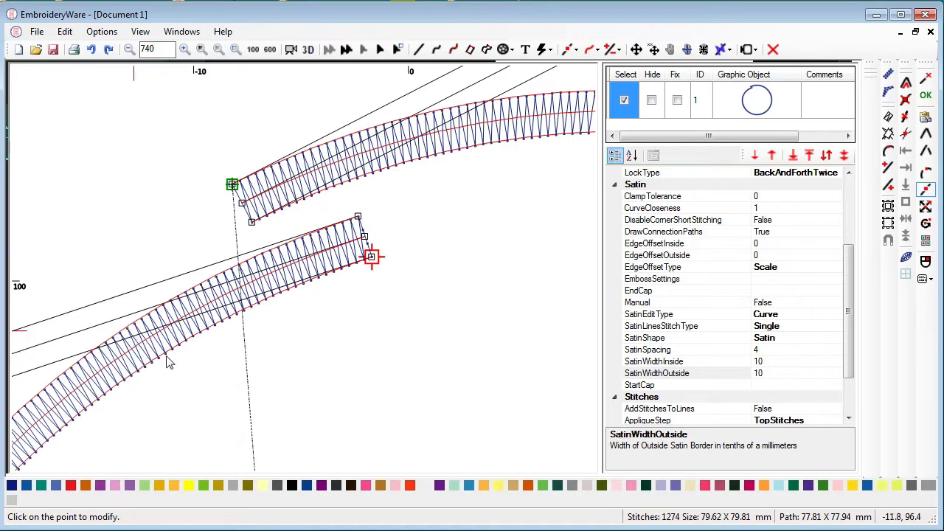
pyautogui.click(364, 237)
pyautogui.click(476, 306)
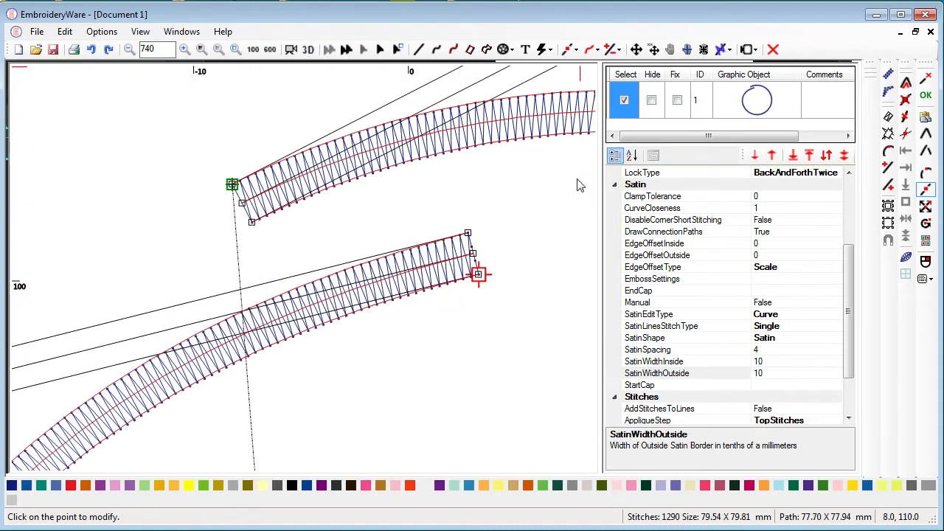
pyautogui.click(471, 253)
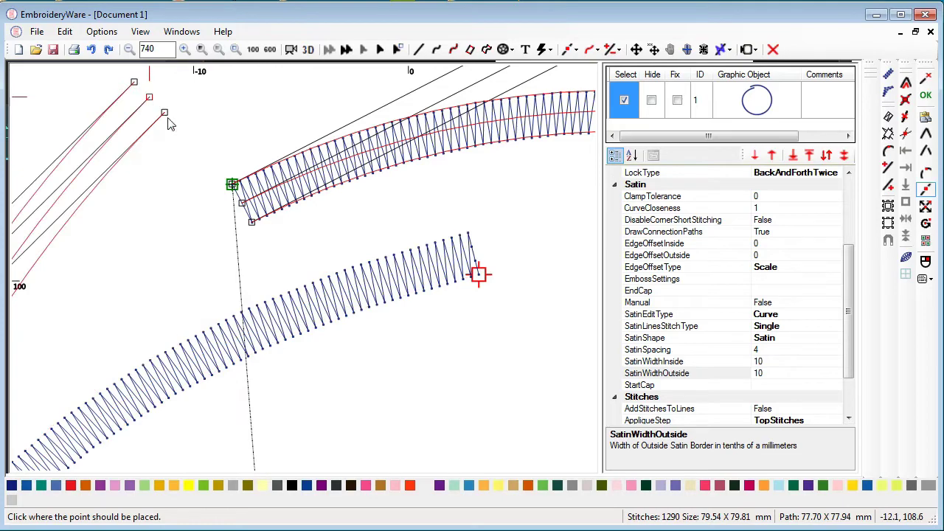
pyautogui.click(354, 253)
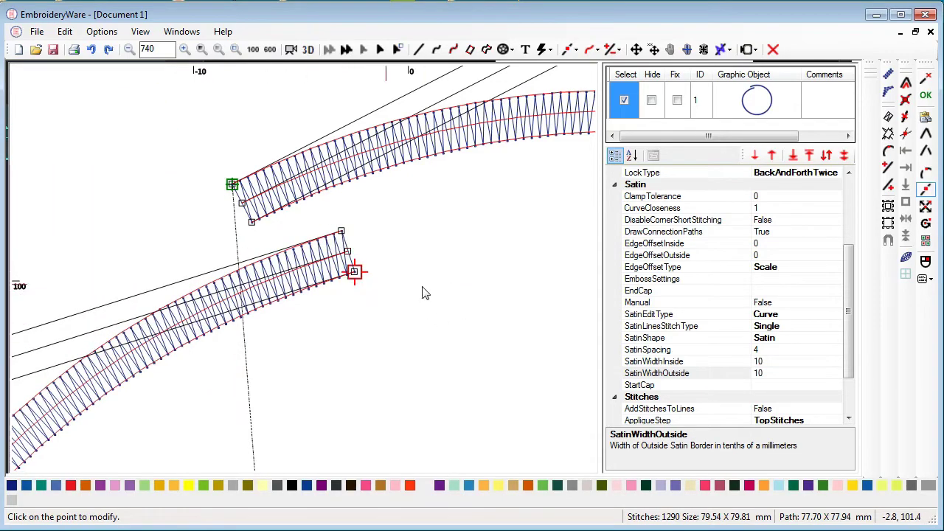
# - Set the circle's SatinWidthInside to 20 and SatinWidthOutside to 20
pyautogui.scroll(-4, 422, 292)
pyautogui.scroll(1, 423, 292)
pyautogui.scroll(2, 422, 292)
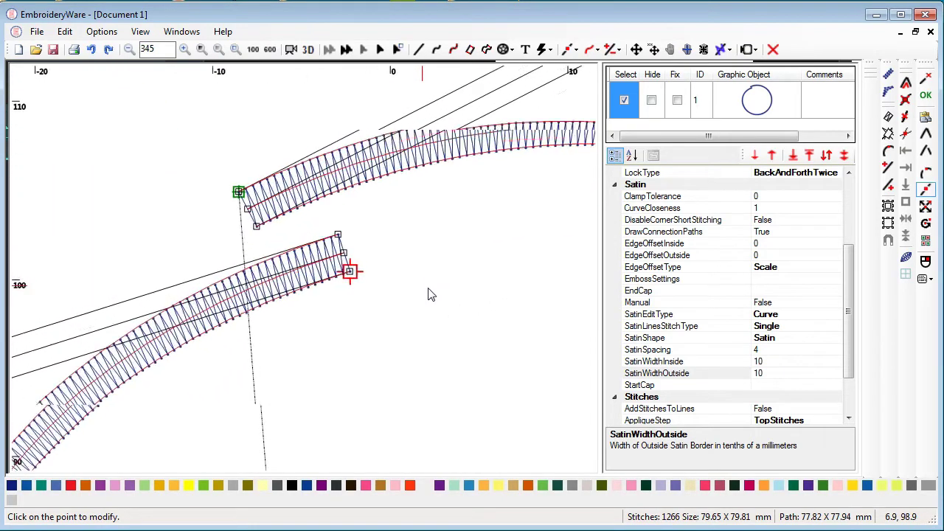
pyautogui.click(766, 360)
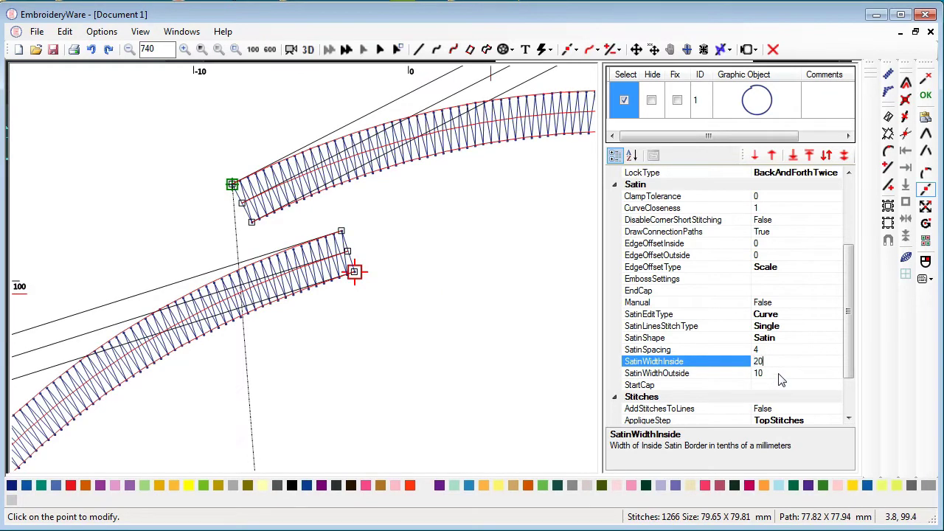
pyautogui.press('Return')
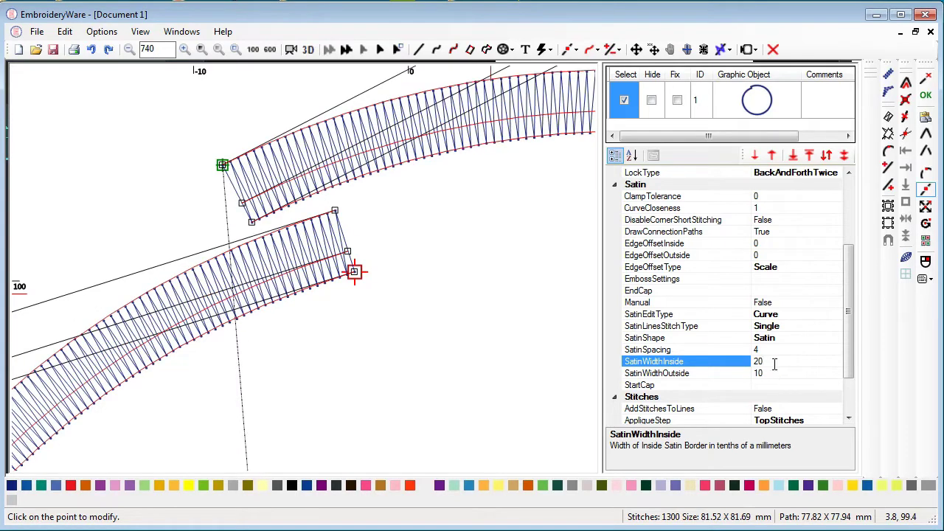
pyautogui.click(775, 374)
pyautogui.click(747, 372)
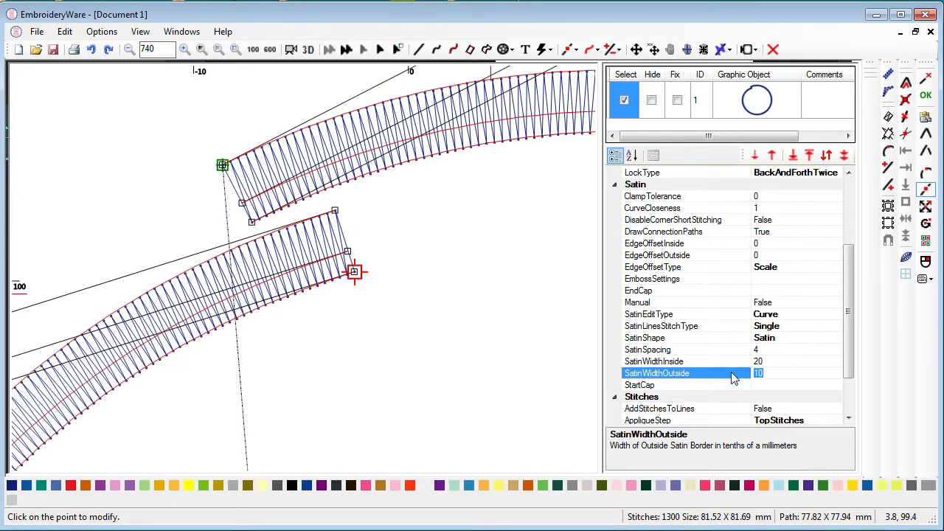
pyautogui.write('20')
pyautogui.press('Return')
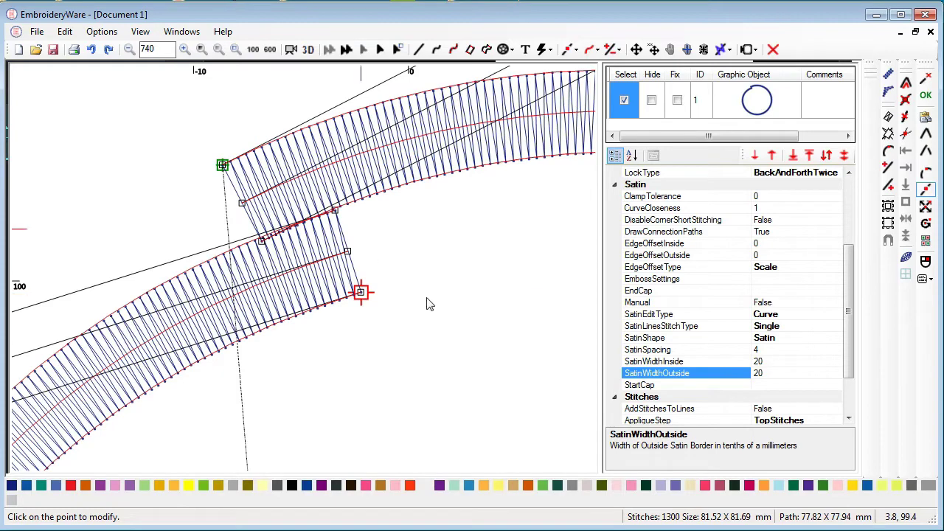
# - Examine the widened satin stitches around the overlap at different magnifications, along with the SatinSpacing property
pyautogui.moveTo(451, 306); pyautogui.dragTo(454, 294)
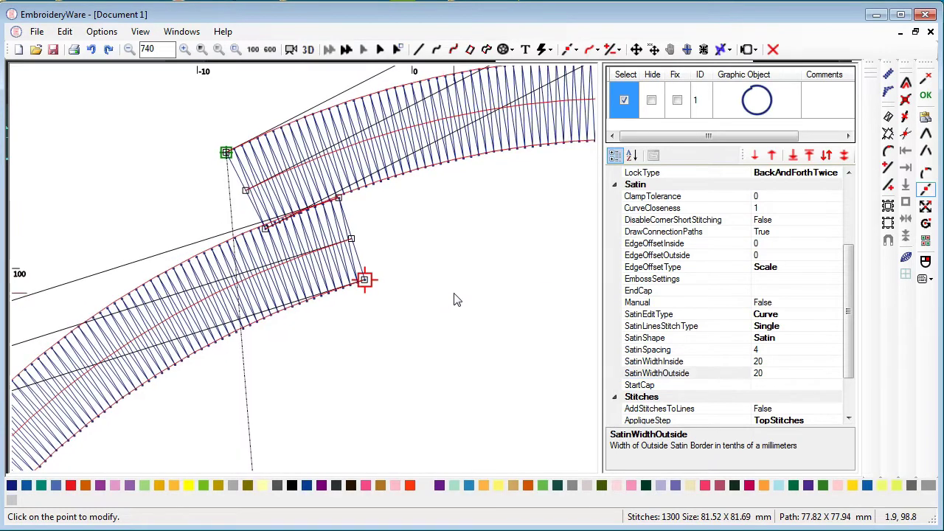
pyautogui.scroll(-1, 454, 299)
pyautogui.scroll(2, 498, 329)
pyautogui.scroll(2, 498, 329)
pyautogui.click(760, 352)
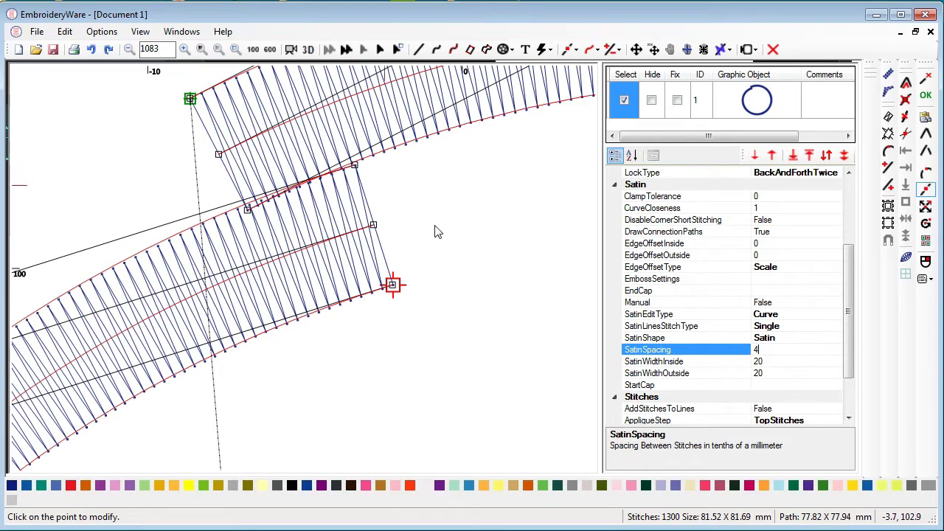
pyautogui.click(462, 309)
pyautogui.scroll(-1, 482, 324)
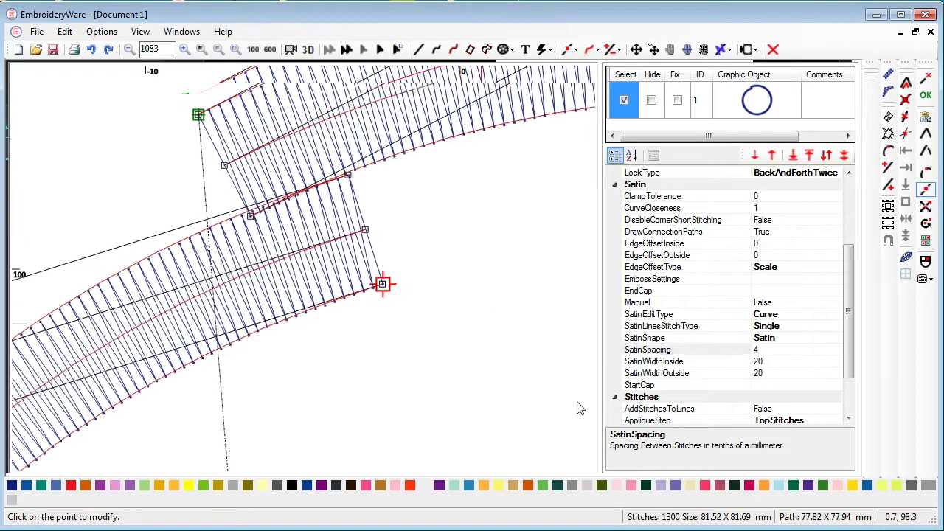
pyautogui.scroll(-1, 579, 408)
pyautogui.scroll(-1, 418, 304)
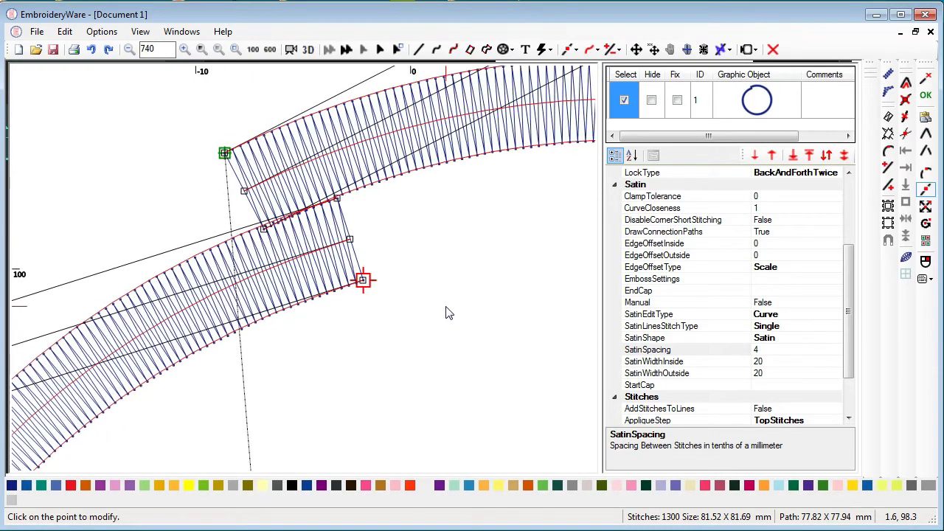
pyautogui.scroll(1, 443, 310)
pyautogui.scroll(-2, 433, 317)
pyautogui.scroll(6, 432, 316)
pyautogui.scroll(-1, 302, 270)
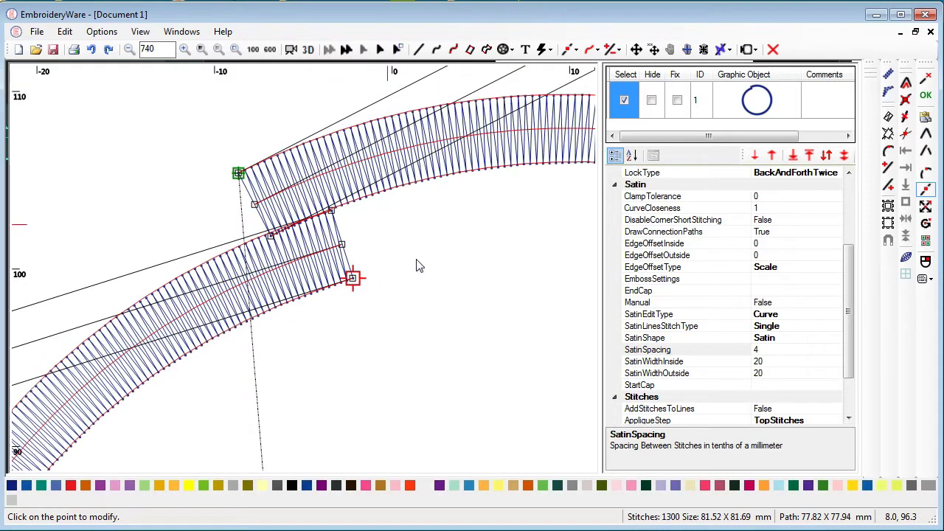
pyautogui.scroll(-1, 418, 265)
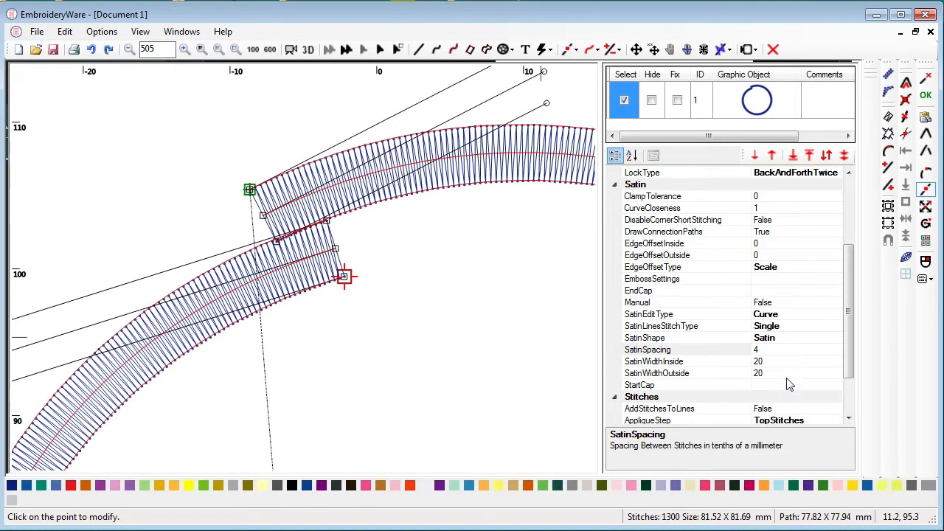
# - Set the circle's SatinSpacing to 8 and increase it further to 20
pyautogui.click(775, 353)
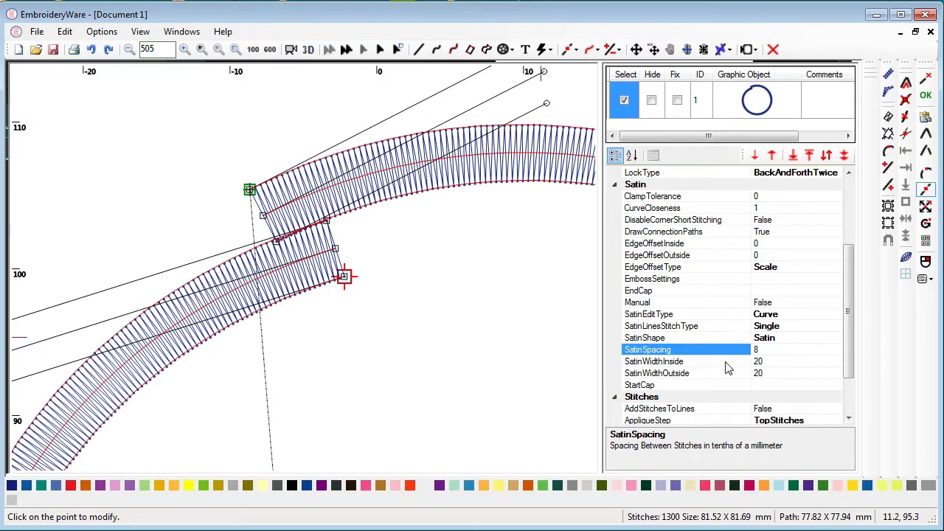
pyautogui.press('Return')
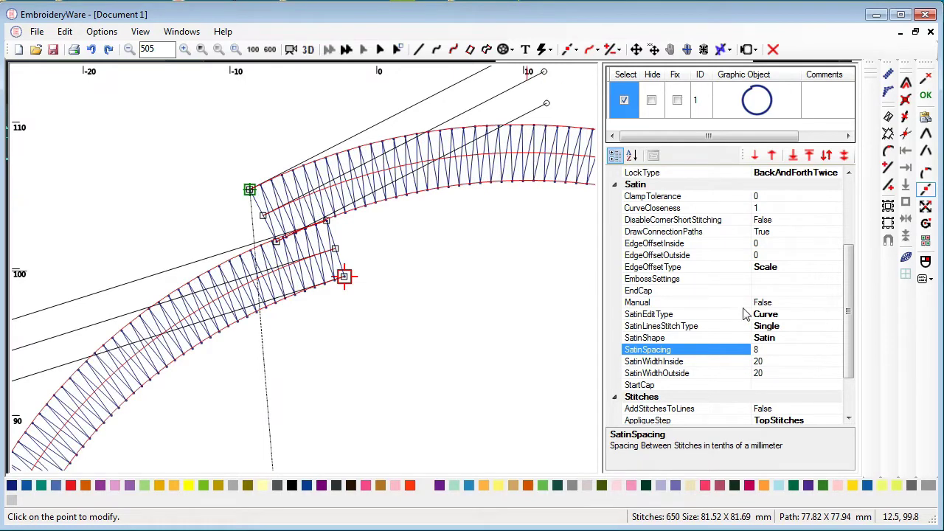
pyautogui.click(770, 349)
pyautogui.write('20')
pyautogui.click(670, 348)
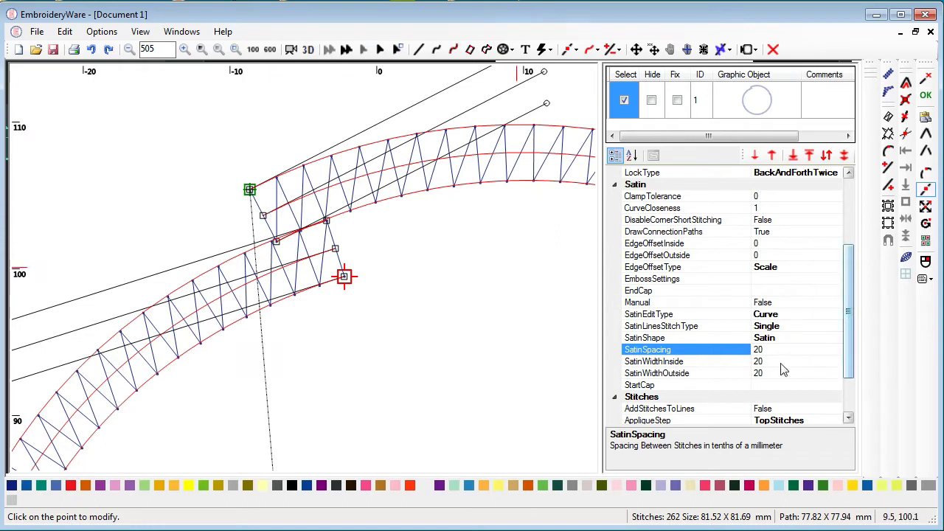
# - Try the ZigZag shape for the circle's satin and change SatinShape to Square
pyautogui.click(661, 339)
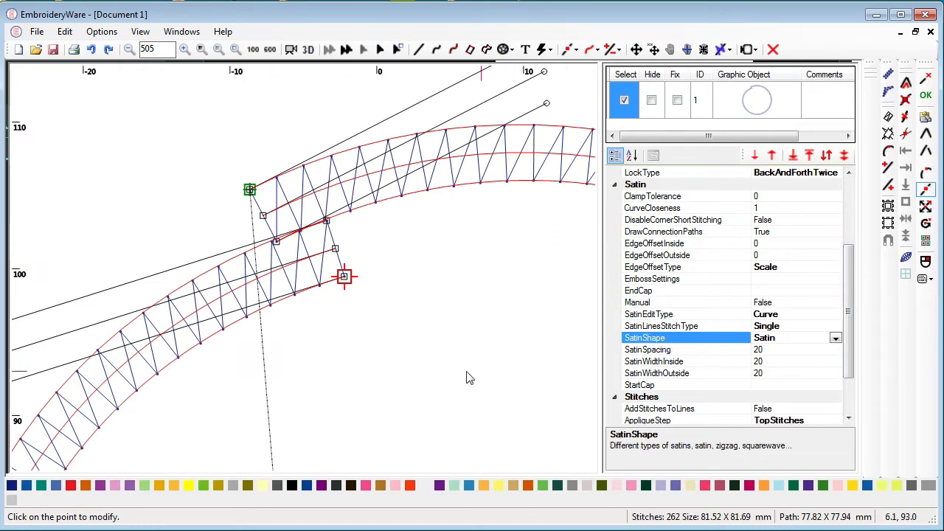
pyautogui.click(835, 338)
pyautogui.click(832, 340)
pyautogui.click(836, 339)
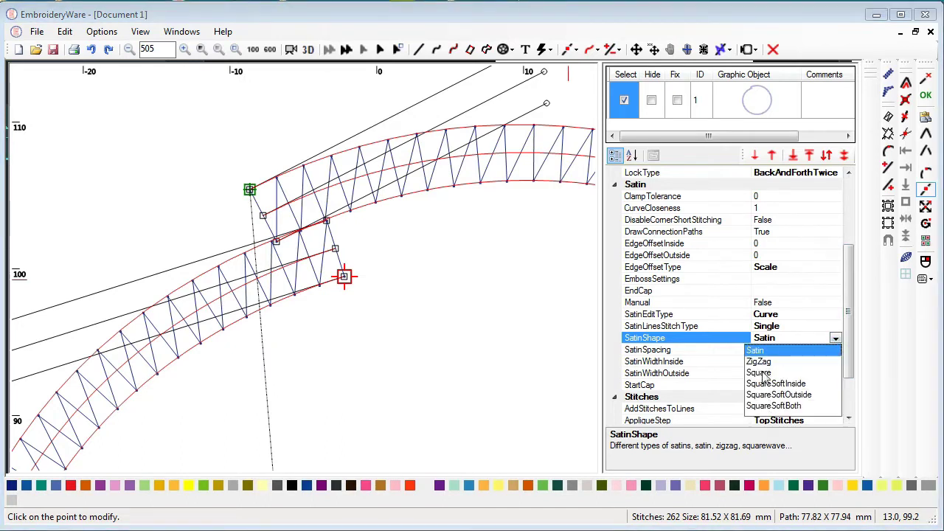
pyautogui.click(756, 362)
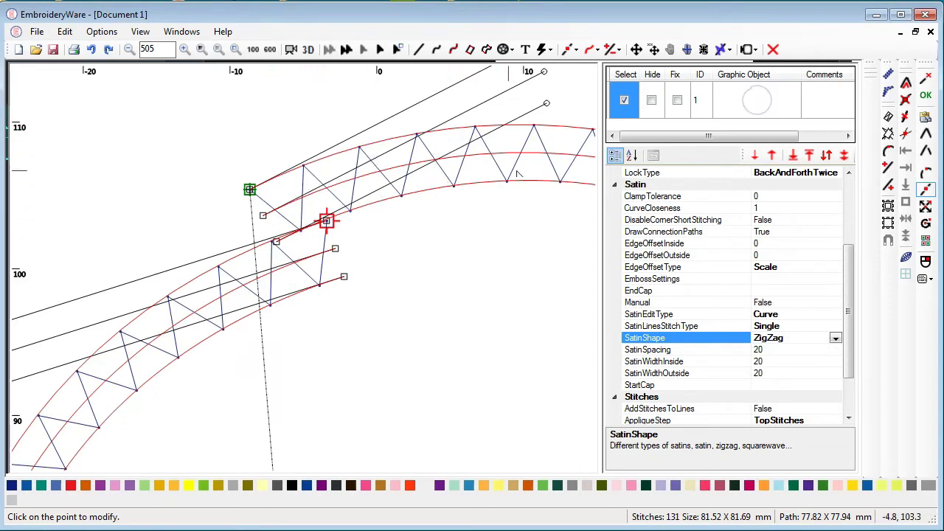
pyautogui.click(835, 339)
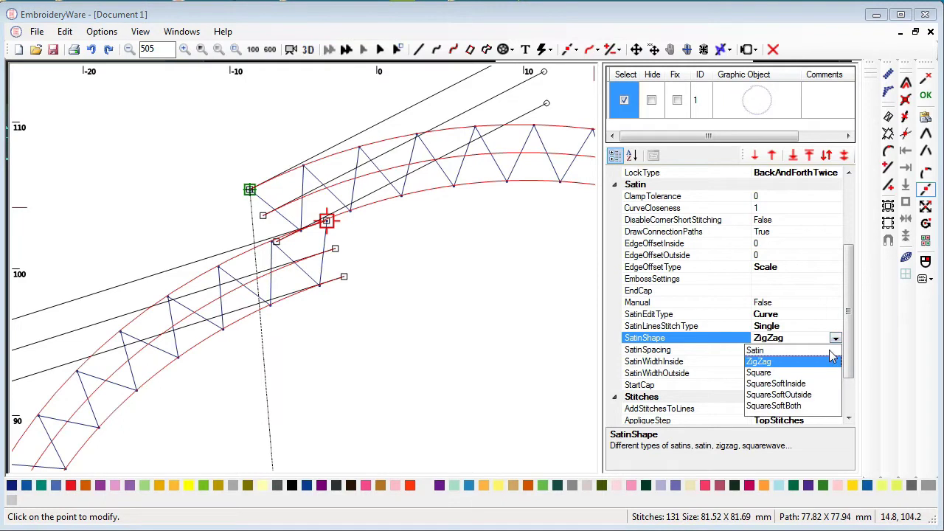
pyautogui.click(760, 373)
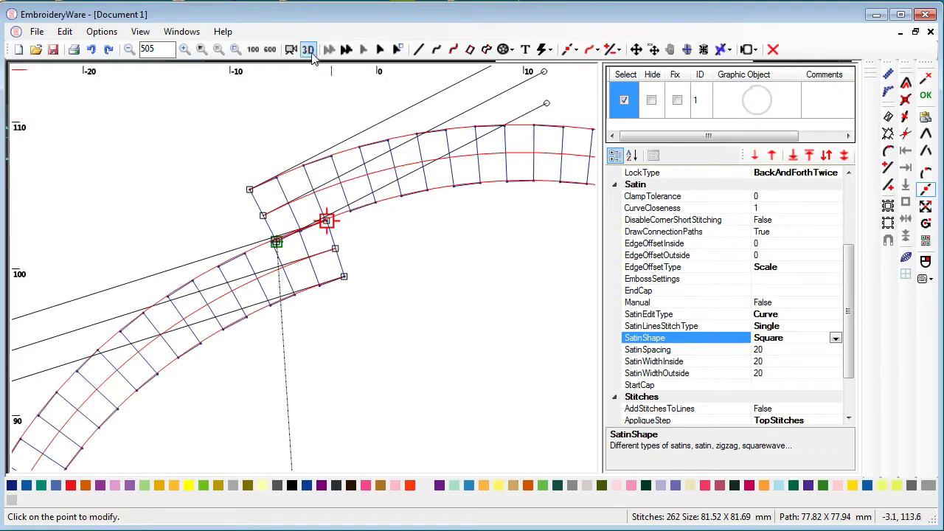
# - Deselect the circle and preview its square satin stitches in 3D before returning to the normal view
pyautogui.click(624, 100)
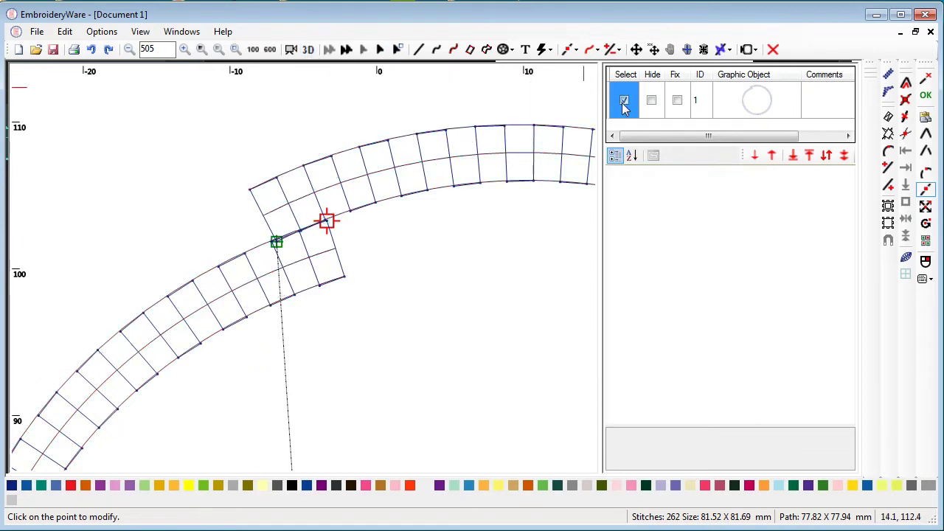
pyautogui.click(308, 50)
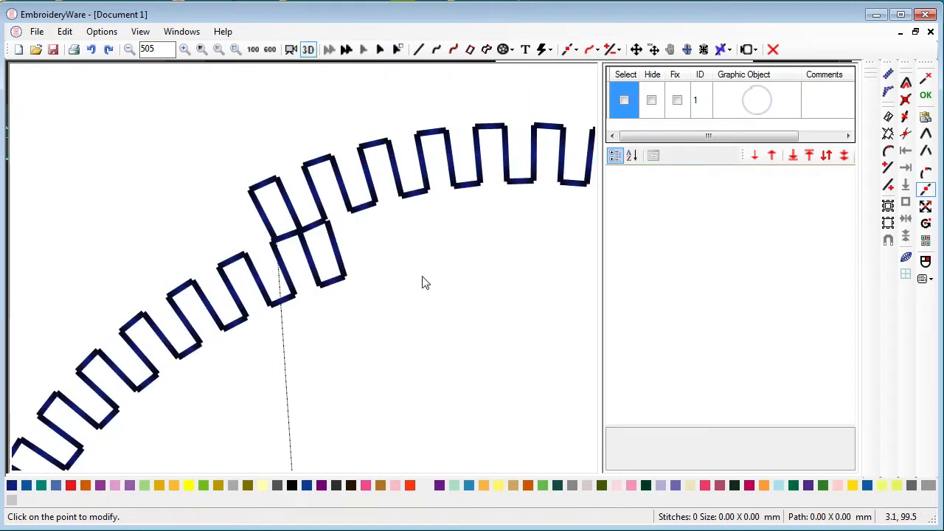
pyautogui.click(309, 50)
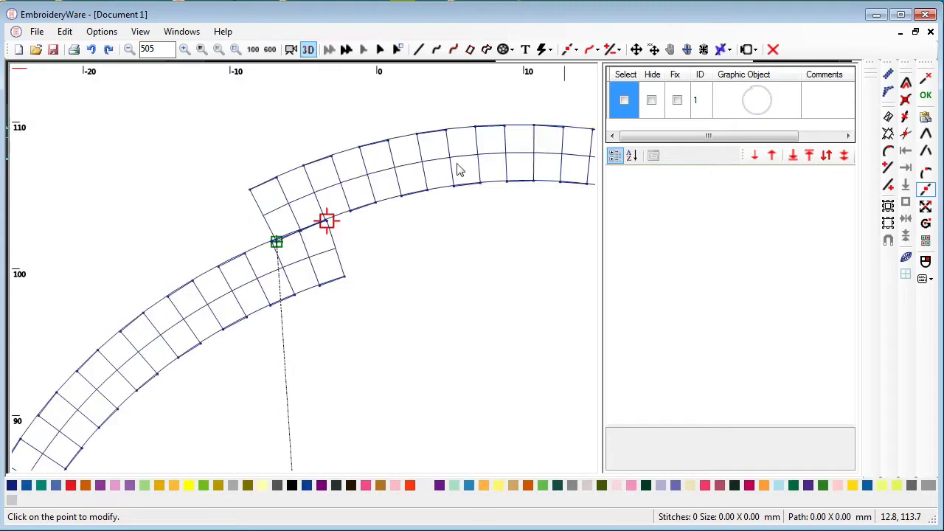
# - Reselect the circle and set its SatinShape to SquareSoftInside
pyautogui.click(624, 100)
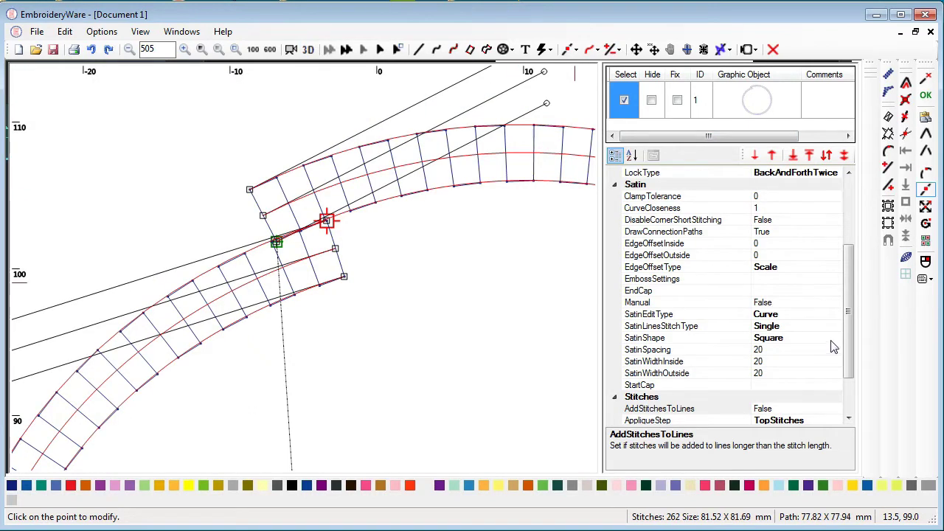
pyautogui.click(832, 339)
pyautogui.click(835, 338)
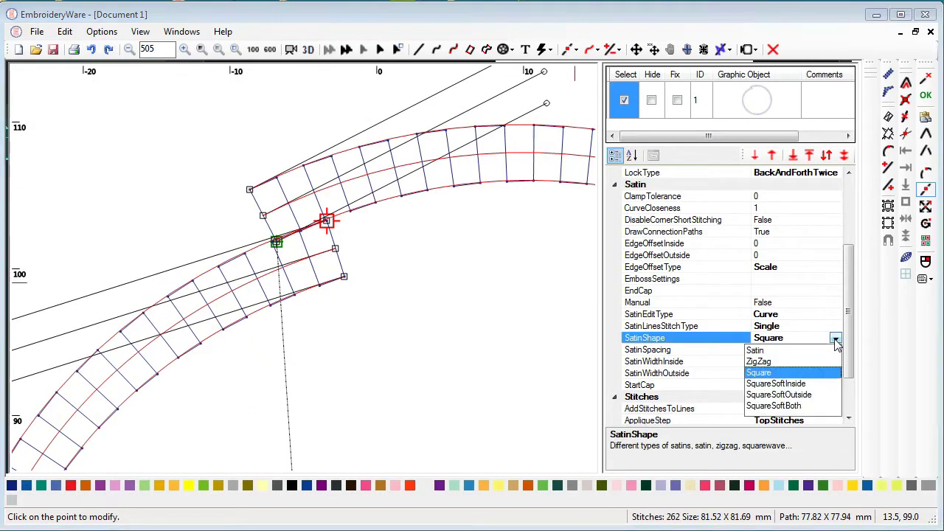
pyautogui.click(800, 384)
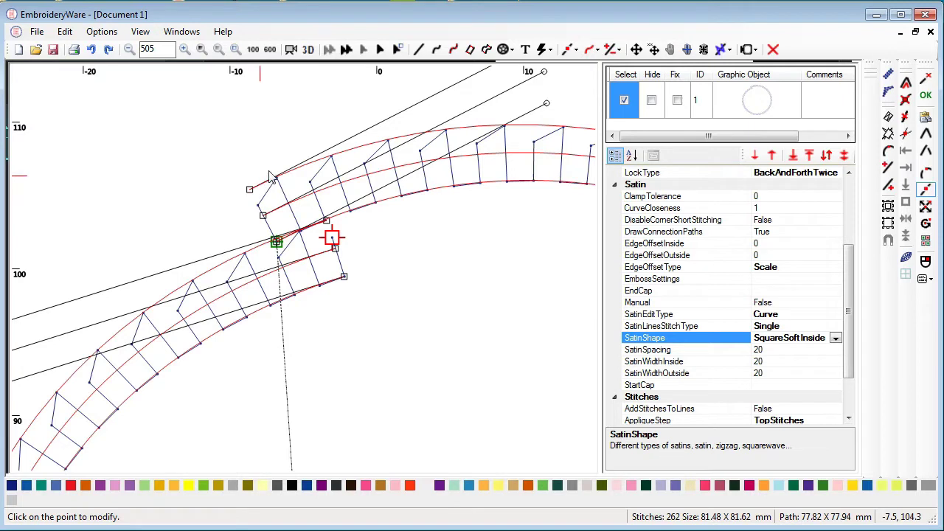
# - Try SquareSoftOutside as the circle's SatinShape and switch it to SquareSoftBoth
pyautogui.click(835, 339)
pyautogui.click(769, 396)
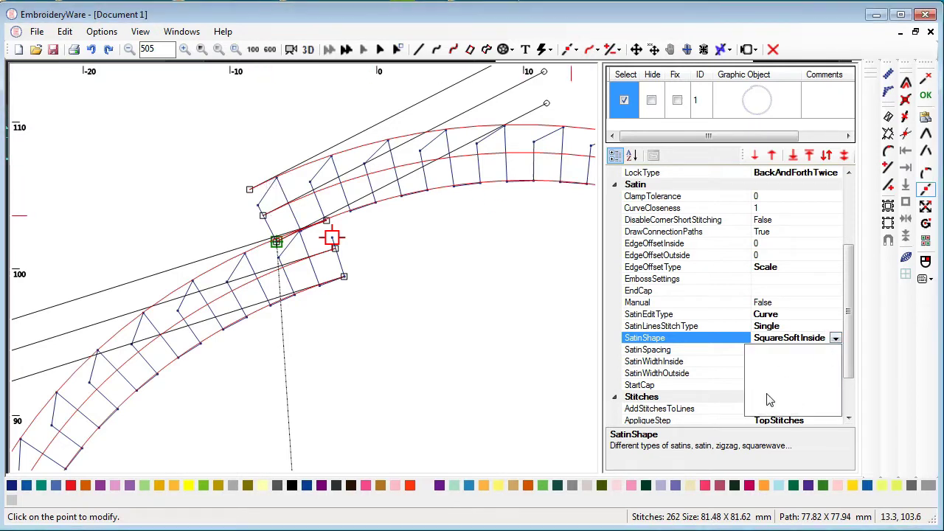
pyautogui.click(835, 338)
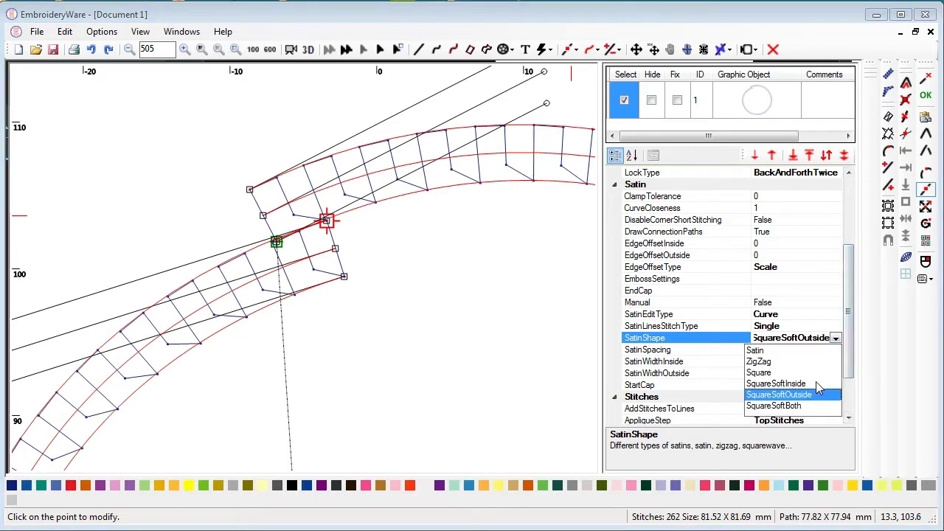
pyautogui.click(804, 406)
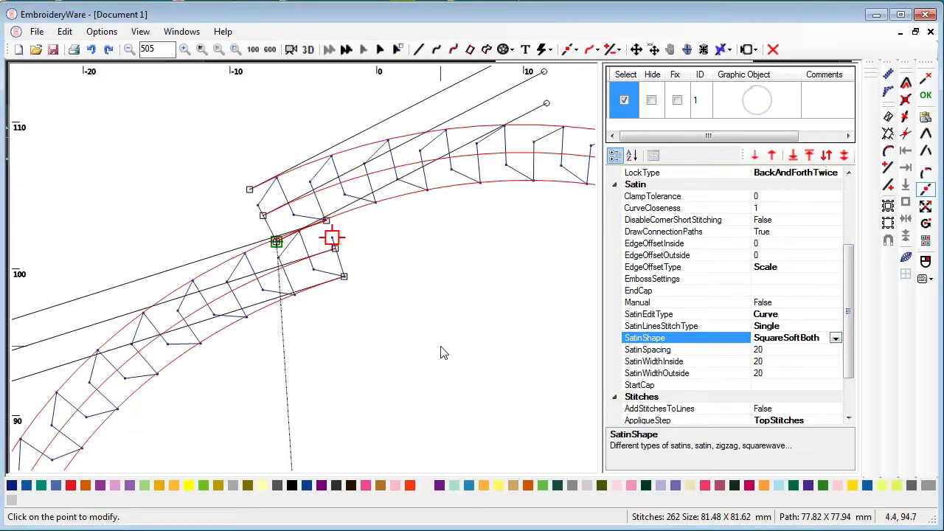
# - Set the circle's SatinSpacing to 4
pyautogui.scroll(-2, 440, 352)
pyautogui.click(475, 334)
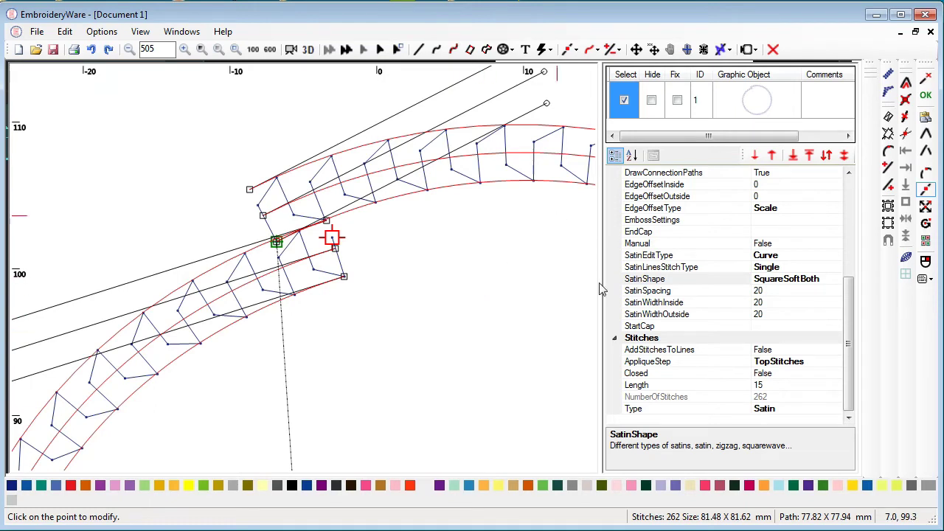
pyautogui.click(826, 279)
pyautogui.click(836, 279)
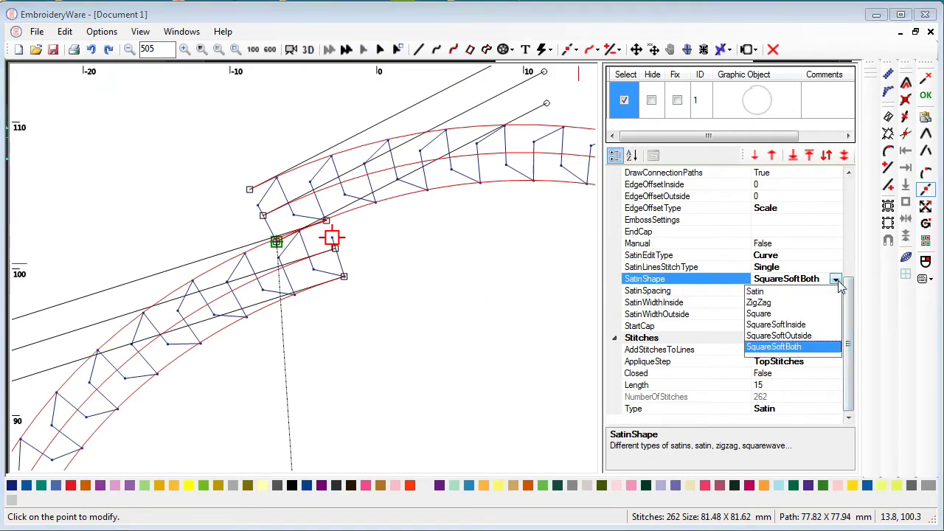
pyautogui.click(590, 323)
pyautogui.click(778, 291)
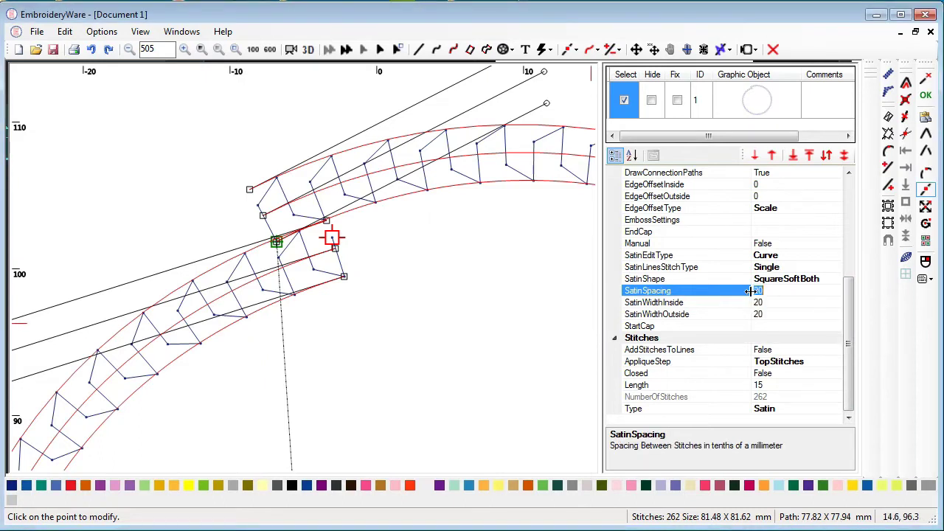
pyautogui.write('4')
pyautogui.press('Return')
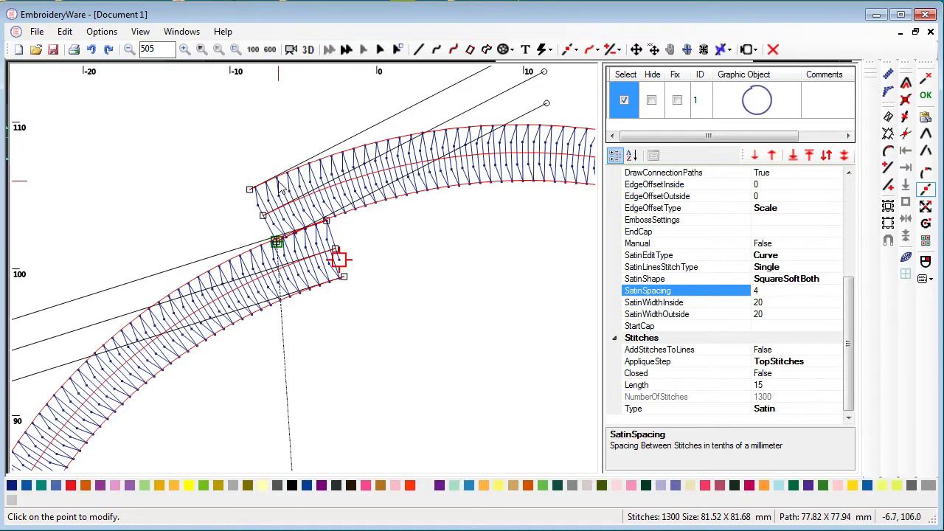
# - Change the circle's SatinShape to Square
pyautogui.click(795, 280)
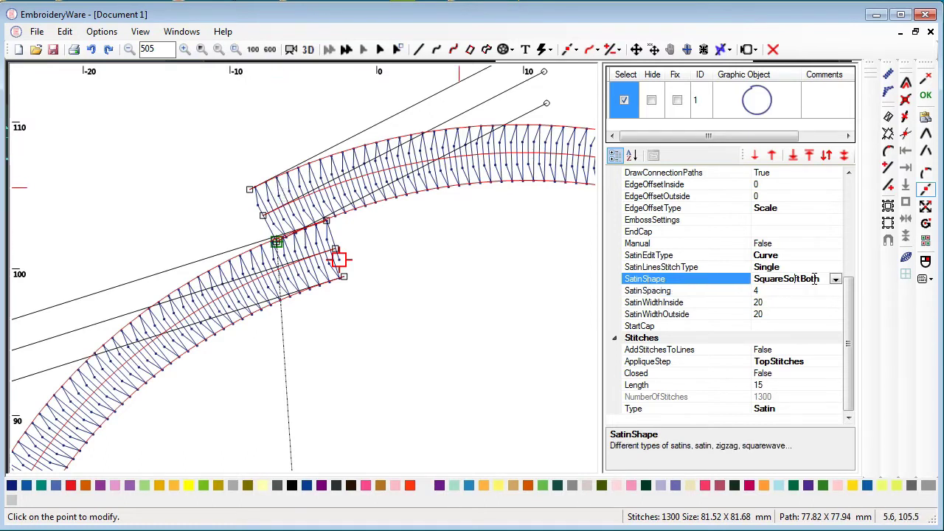
pyautogui.click(835, 279)
pyautogui.click(763, 314)
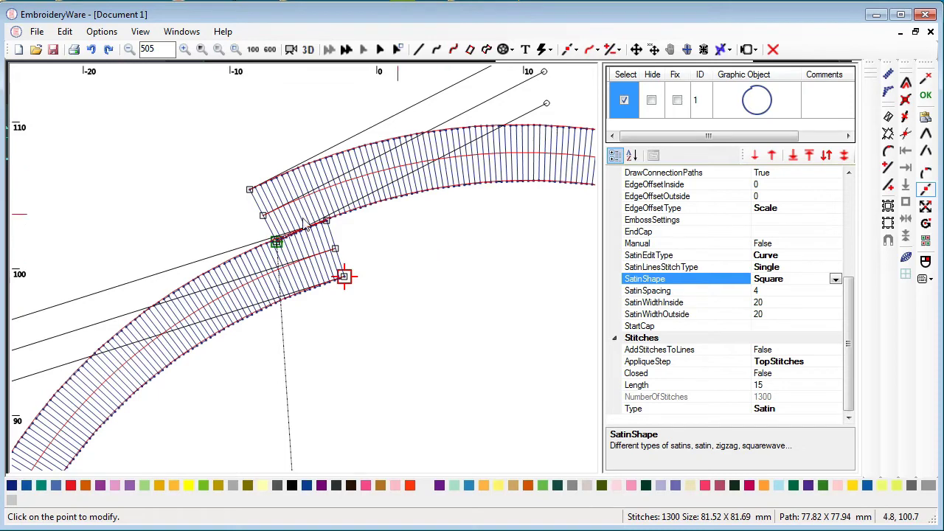
# - Try SquareSoftInside and SquareSoftOutside as the circle's SatinShape, ending with SquareSoftBoth
pyautogui.click(837, 290)
pyautogui.click(837, 283)
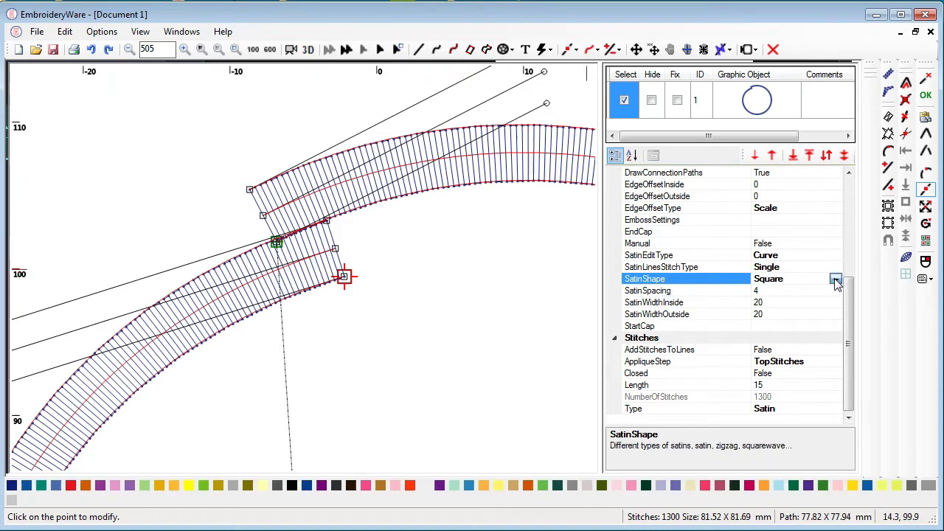
pyautogui.click(837, 280)
pyautogui.click(800, 325)
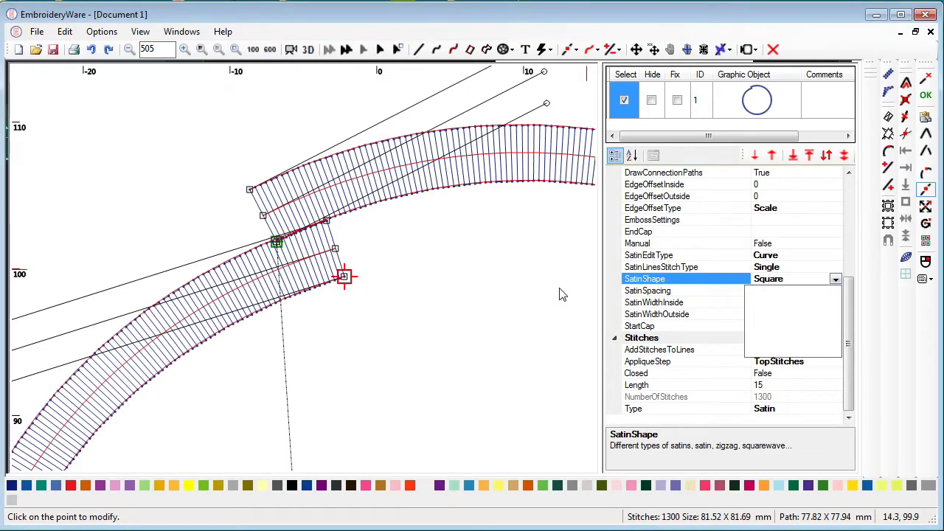
pyautogui.click(836, 280)
pyautogui.click(812, 336)
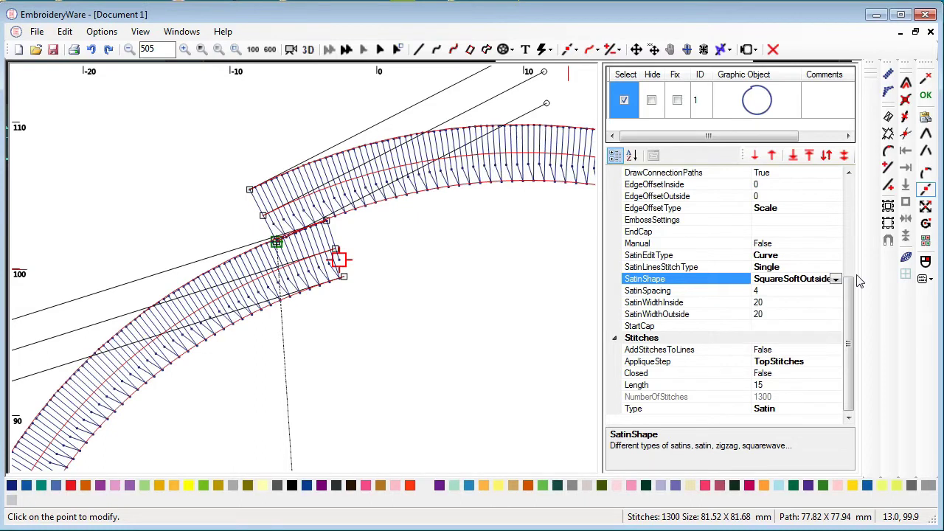
pyautogui.click(837, 281)
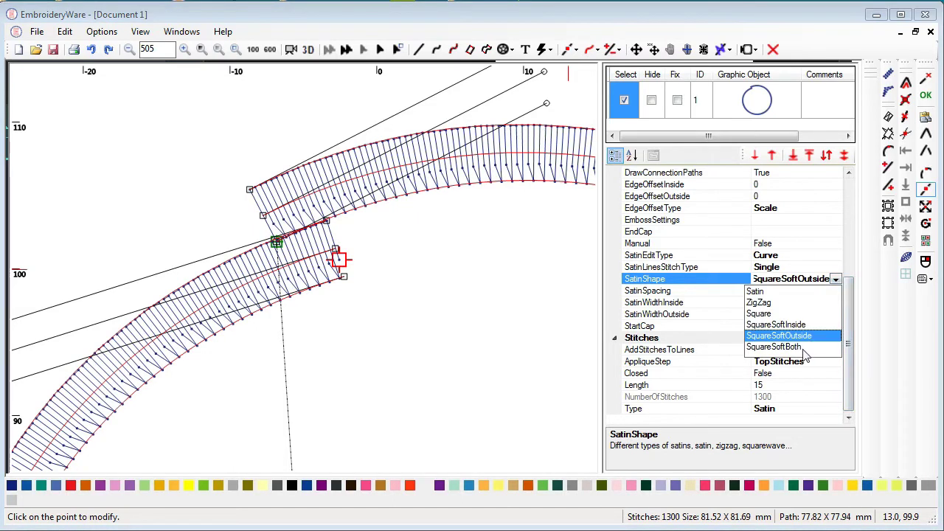
pyautogui.click(804, 352)
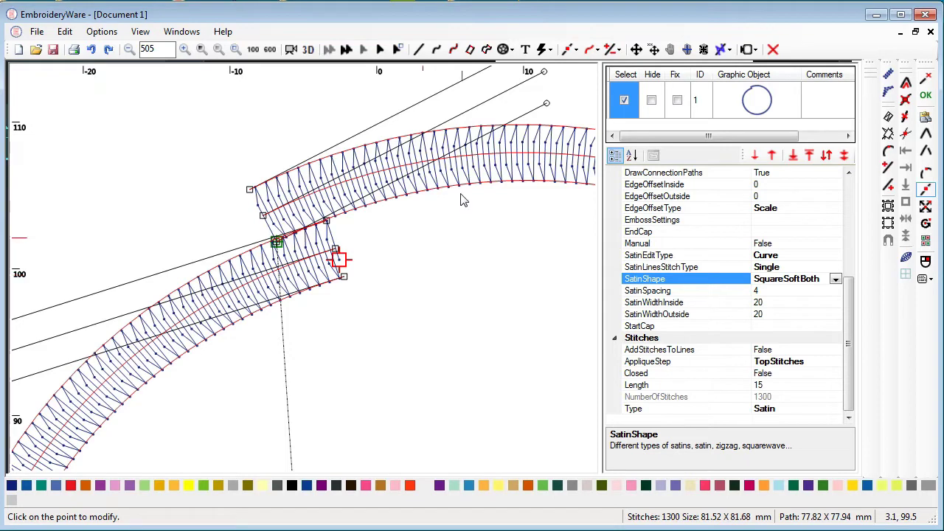
# - Move the circle's satin end point through a few trial positions and place it at about 2.4, 98.0
pyautogui.click(576, 51)
pyautogui.click(579, 67)
pyautogui.click(335, 253)
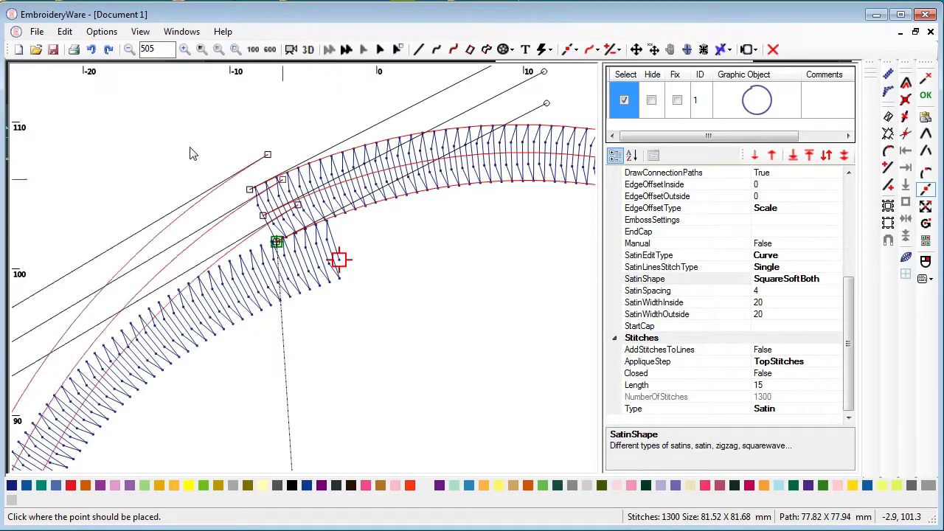
pyautogui.click(181, 140)
pyautogui.click(181, 140)
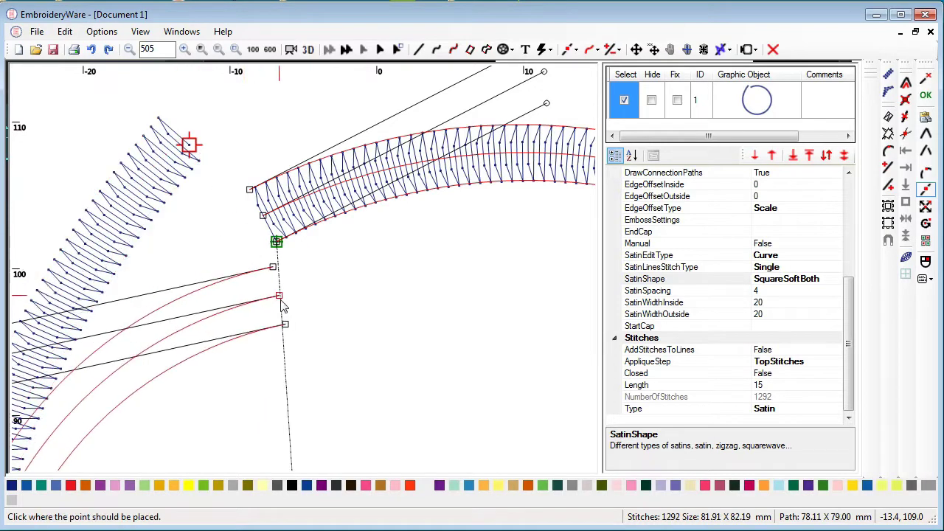
pyautogui.click(280, 300)
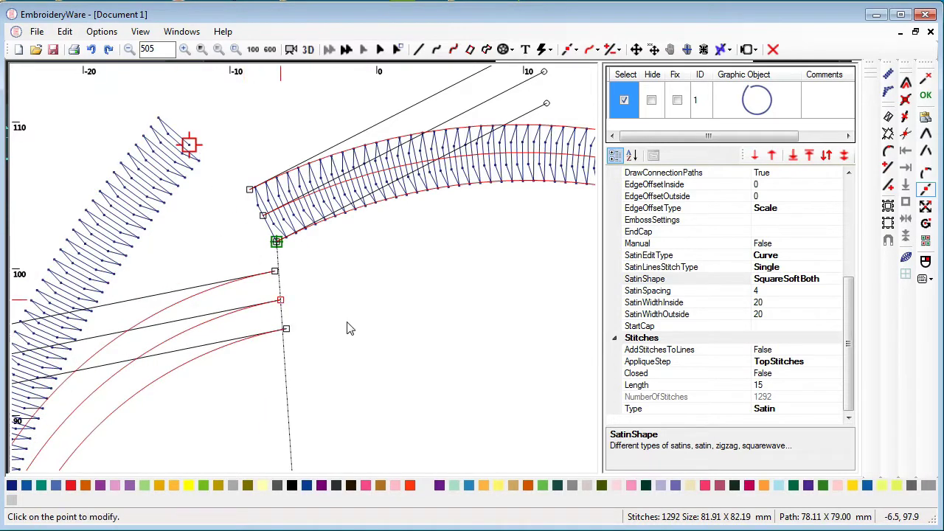
pyautogui.click(281, 309)
pyautogui.click(414, 304)
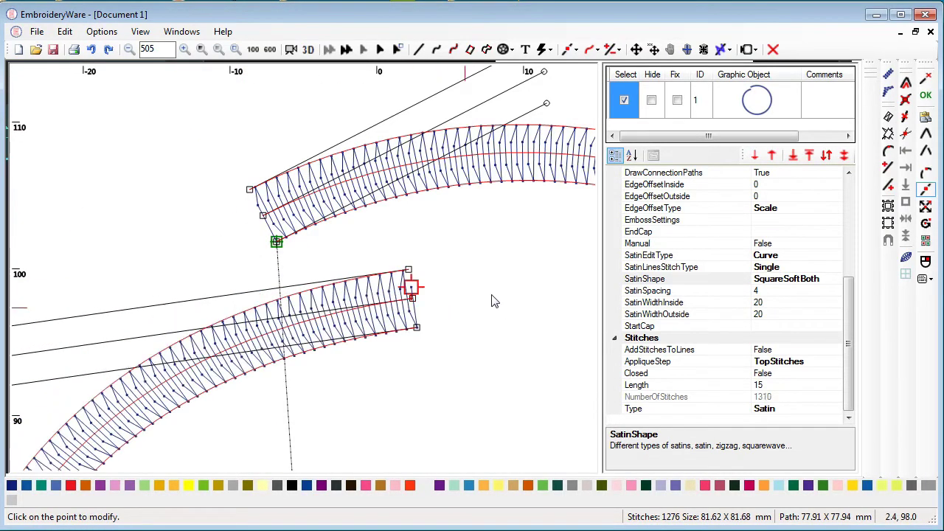
# - Move the circle's start point to about 3.4, 102.5 and its curve control point to about 10.1, 109.4
pyautogui.click(264, 220)
pyautogui.click(427, 233)
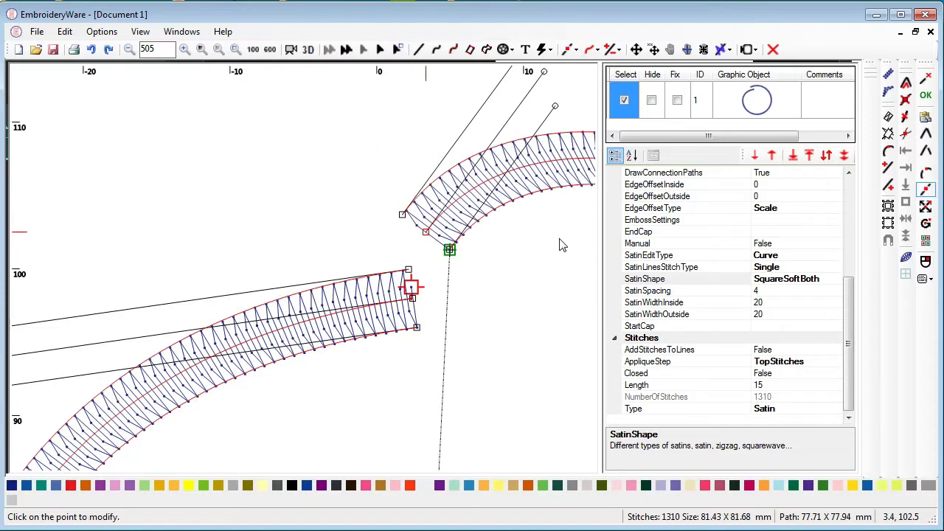
pyautogui.click(544, 73)
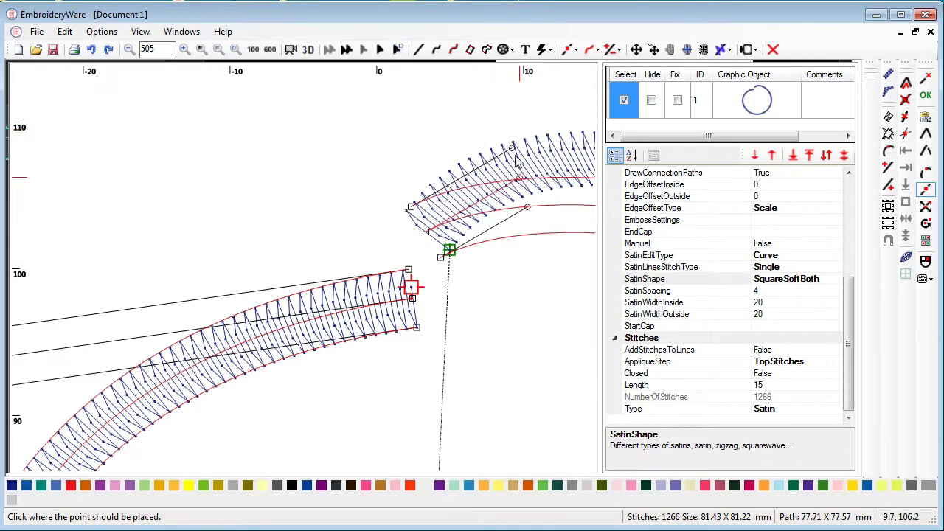
pyautogui.click(514, 99)
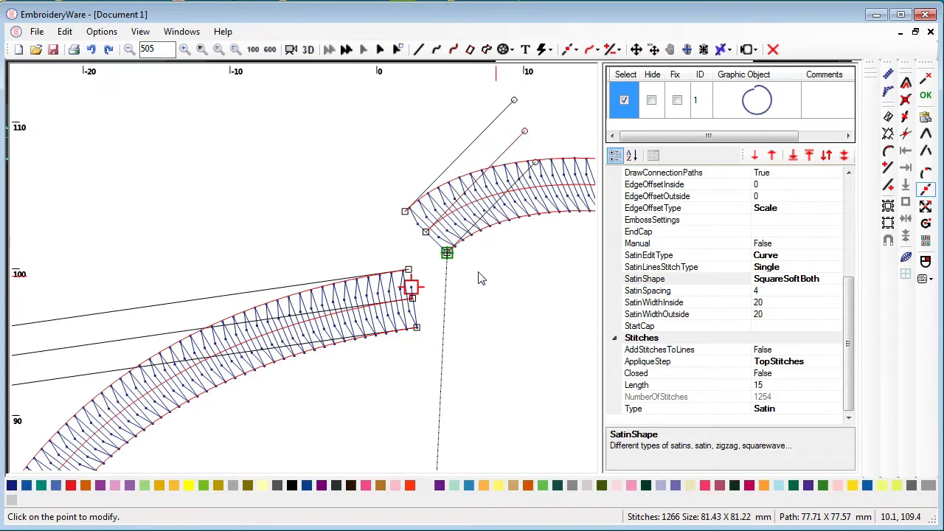
# - Move the circle's end point up to about -0.9, 109.3 and back down below the start point's level
pyautogui.click(411, 288)
pyautogui.click(362, 134)
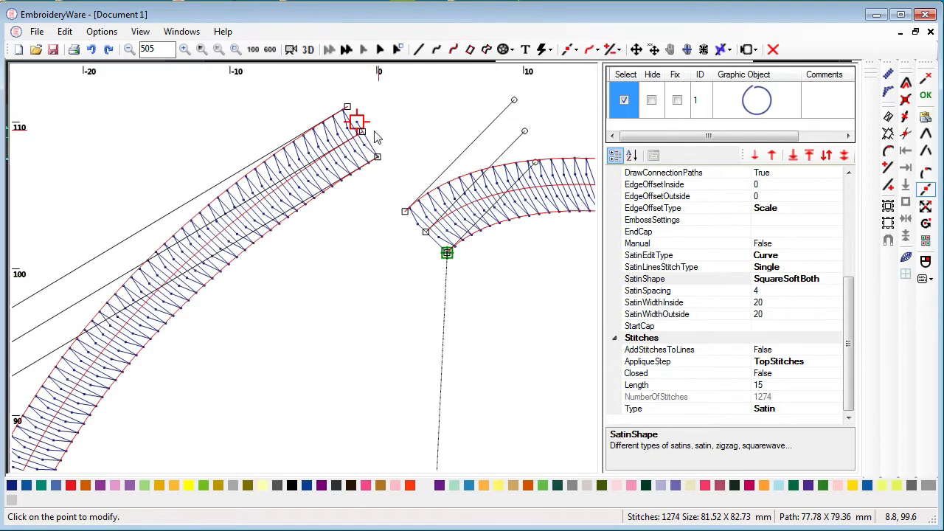
pyautogui.click(361, 133)
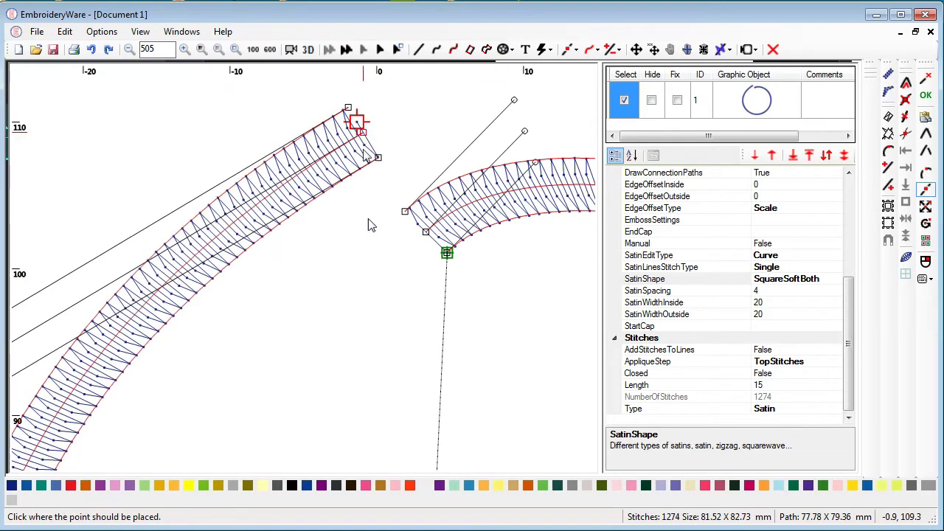
pyautogui.click(352, 301)
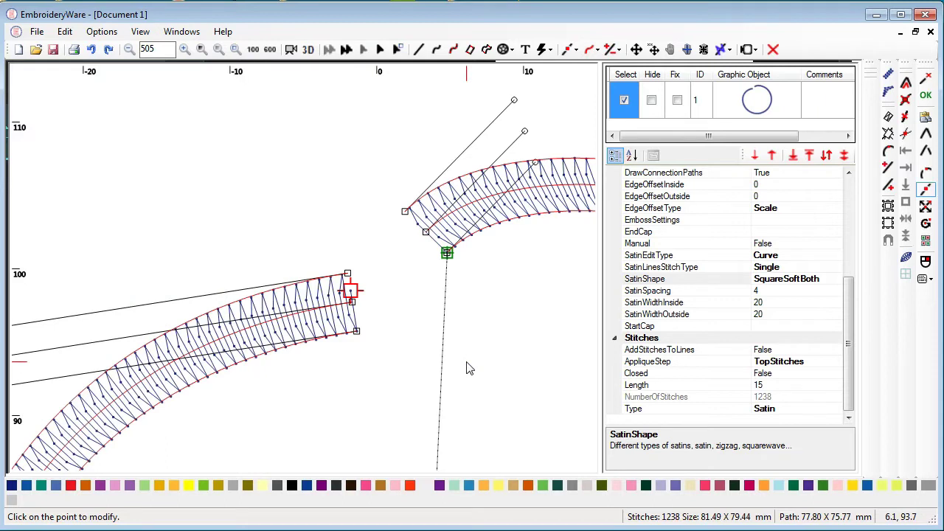
# - Move the circle's start point to about 2.1, 92.7 and bring the end point onto it at about 2.0, 92.7
pyautogui.click(425, 233)
pyautogui.click(408, 377)
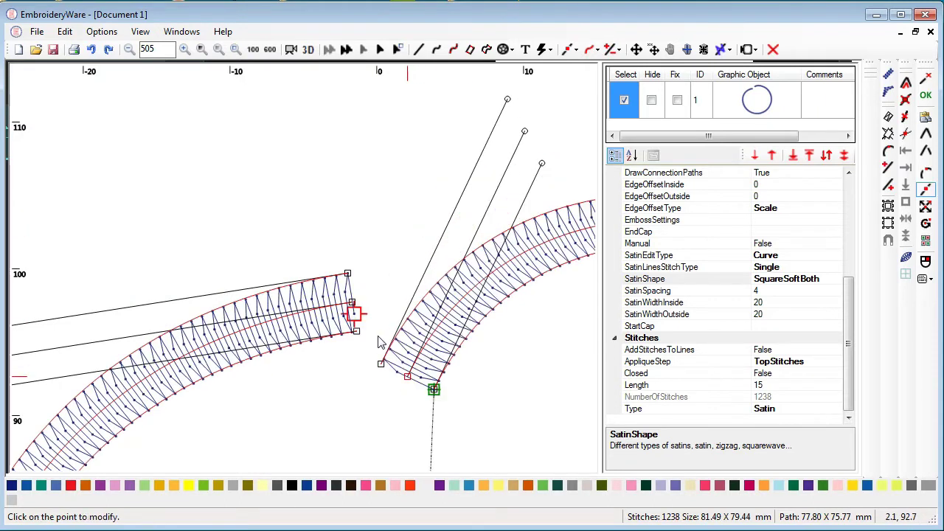
pyautogui.click(351, 307)
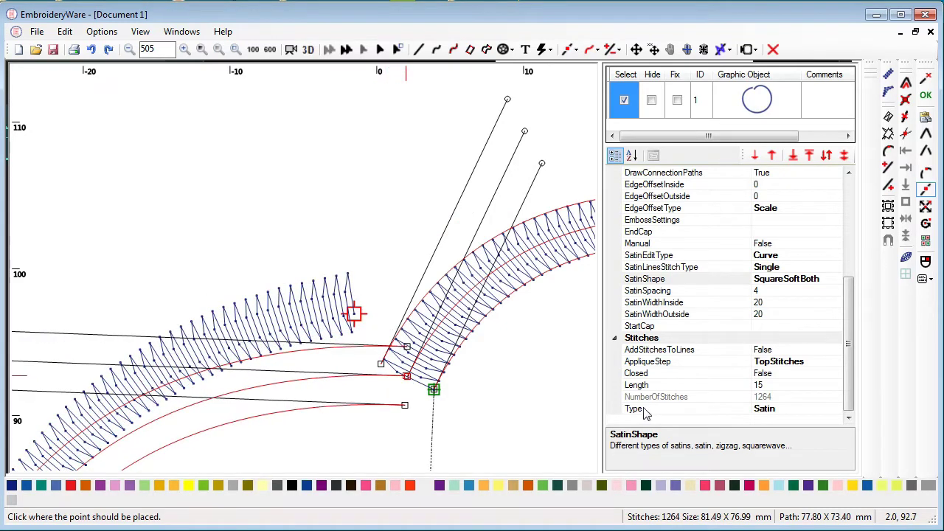
pyautogui.click(406, 387)
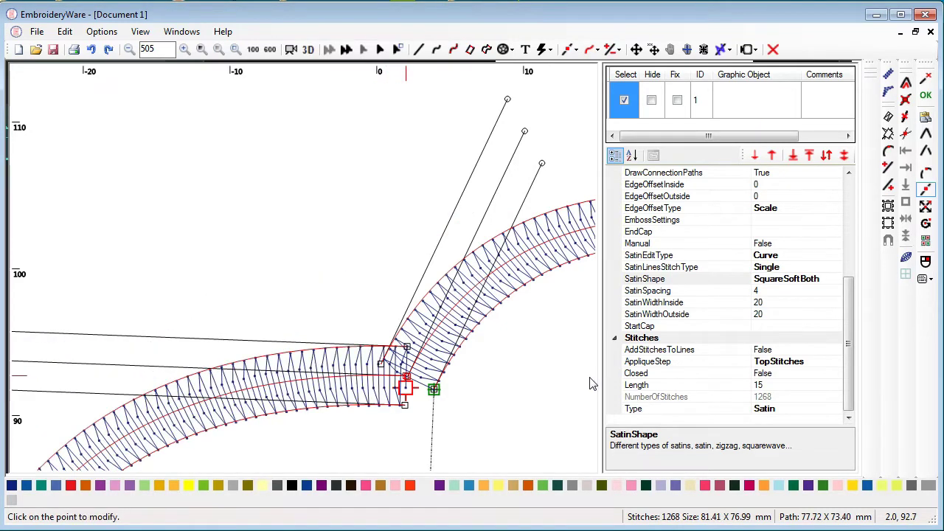
# - Move the circle's end point up to about 2.0, 102.0 and reposition it at about -1.7, 91.6, apart from the start point
pyautogui.click(406, 384)
pyautogui.click(407, 248)
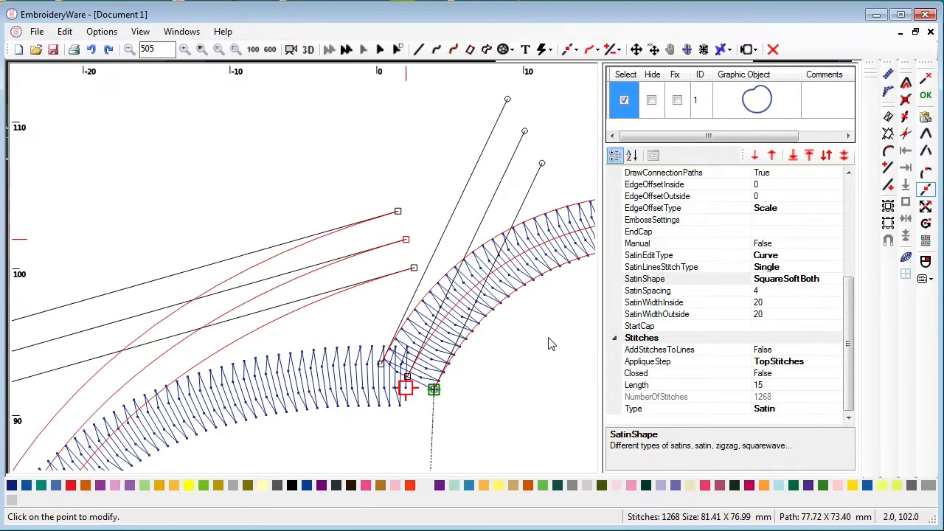
pyautogui.click(415, 267)
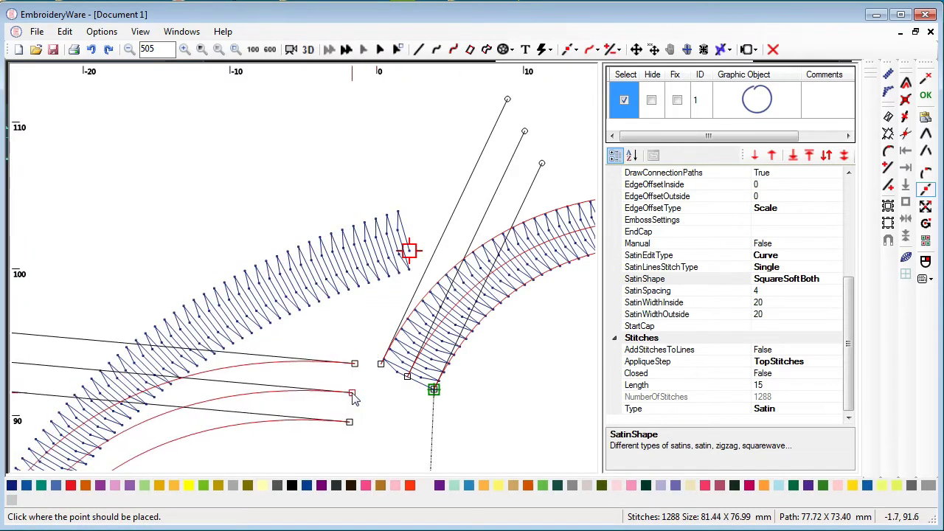
pyautogui.click(353, 393)
pyautogui.moveTo(482, 402); pyautogui.dragTo(465, 304)
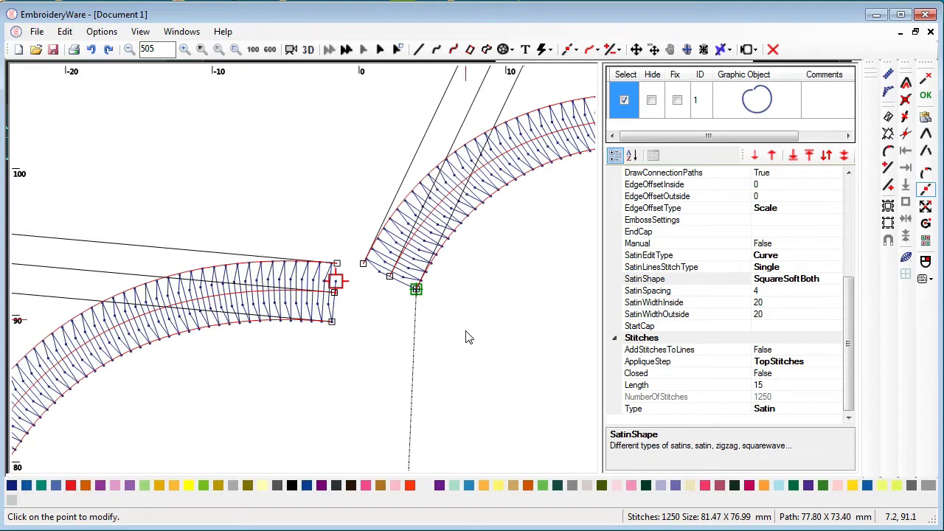
pyautogui.scroll(-5, 476, 271)
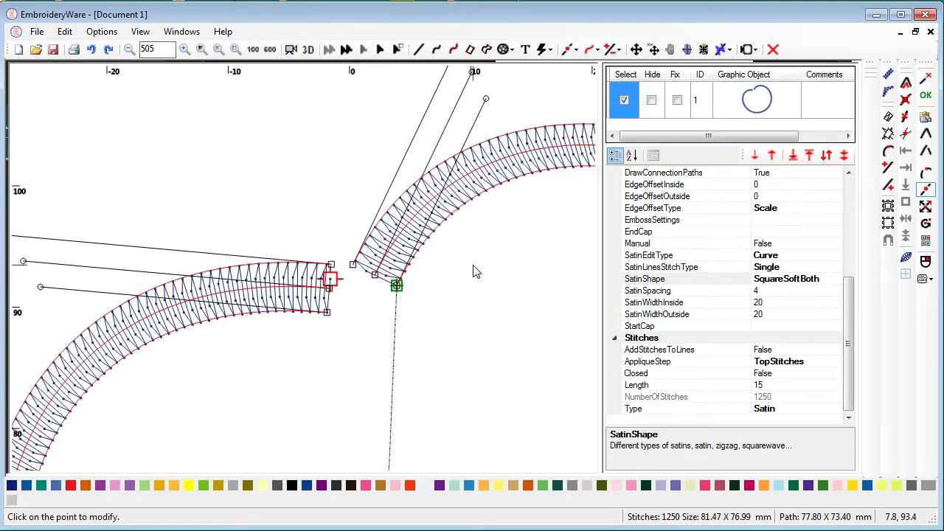
# - Delete the circle and start a polygon with its first point at about -17.9, 114.2
pyautogui.click(773, 49)
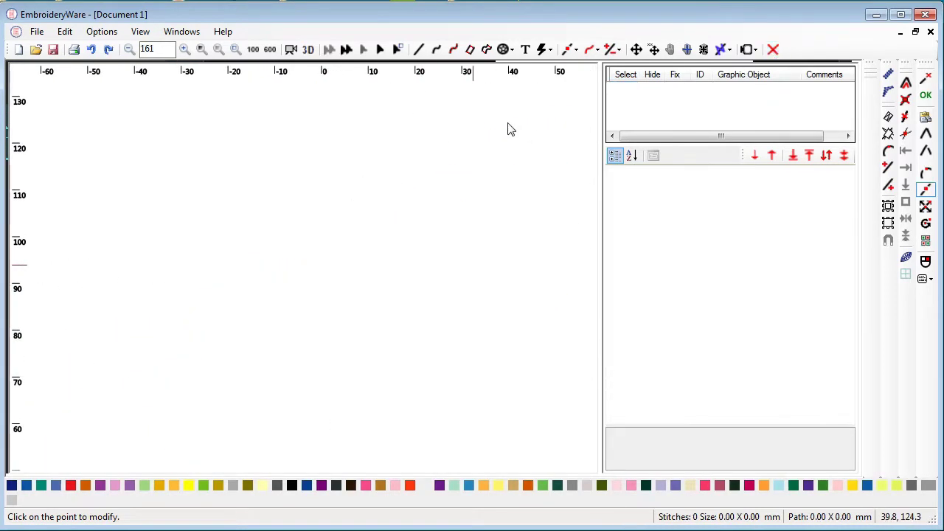
pyautogui.click(511, 49)
pyautogui.click(505, 84)
pyautogui.click(237, 170)
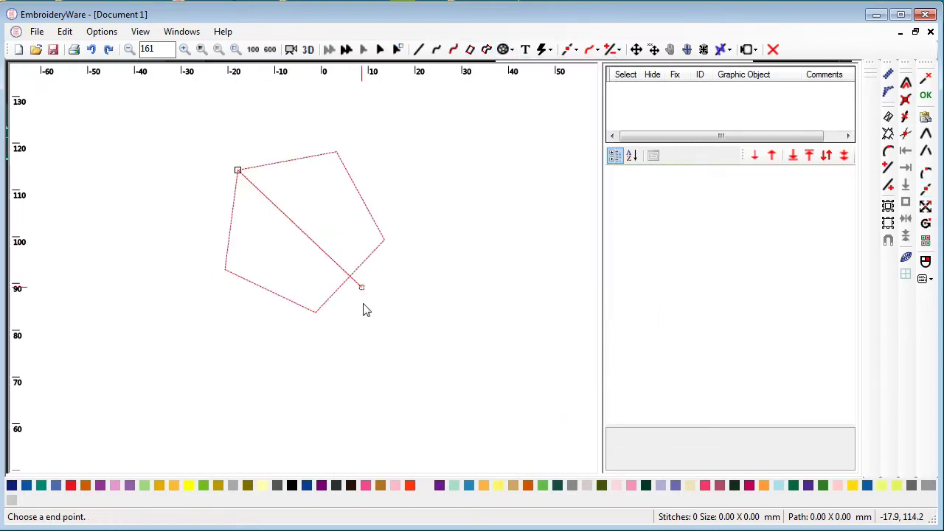
# - Set the number of points for polygons to 4 and resume drawing with the Polygon tool
pyautogui.click(507, 49)
pyautogui.moveTo(529, 379)
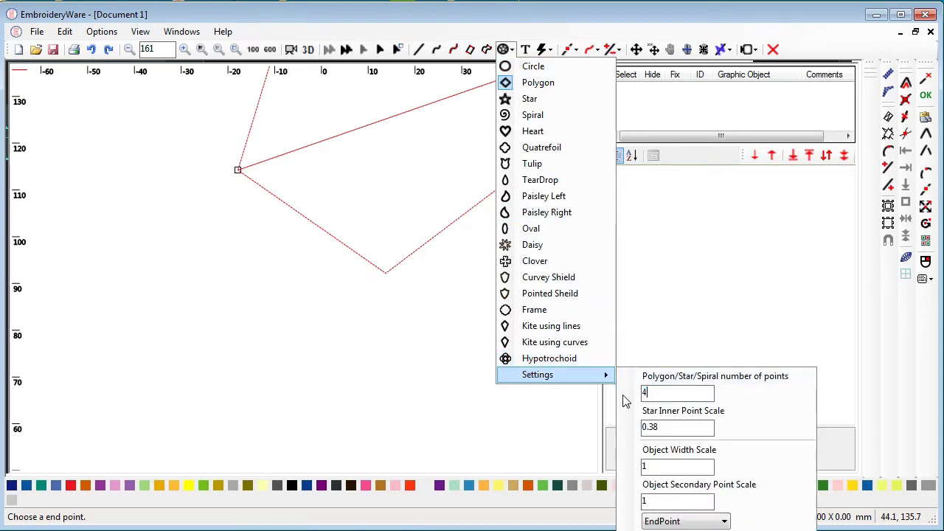
pyautogui.click(509, 82)
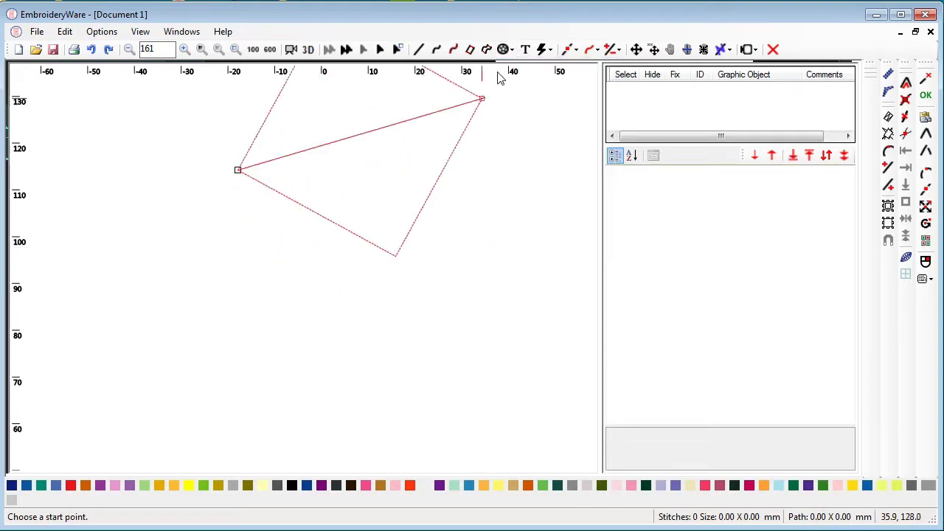
pyautogui.click(505, 50)
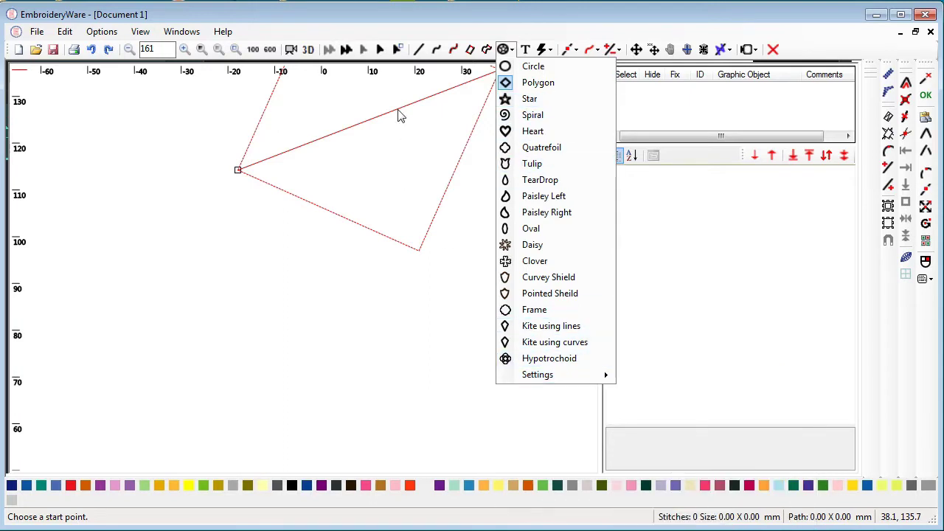
pyautogui.click(514, 85)
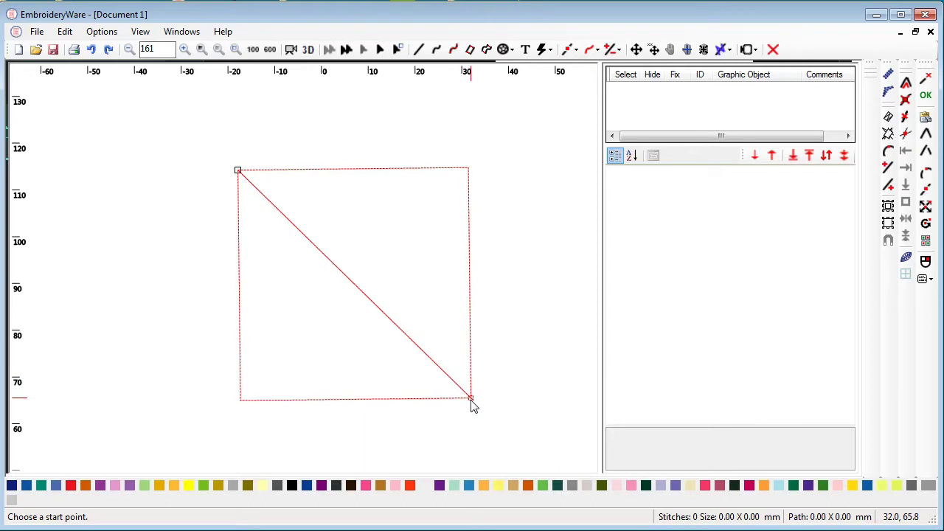
# - Place the square's opposite corner for a size of about 49.8 by 49.8 mm and end the drawing
pyautogui.click(470, 403)
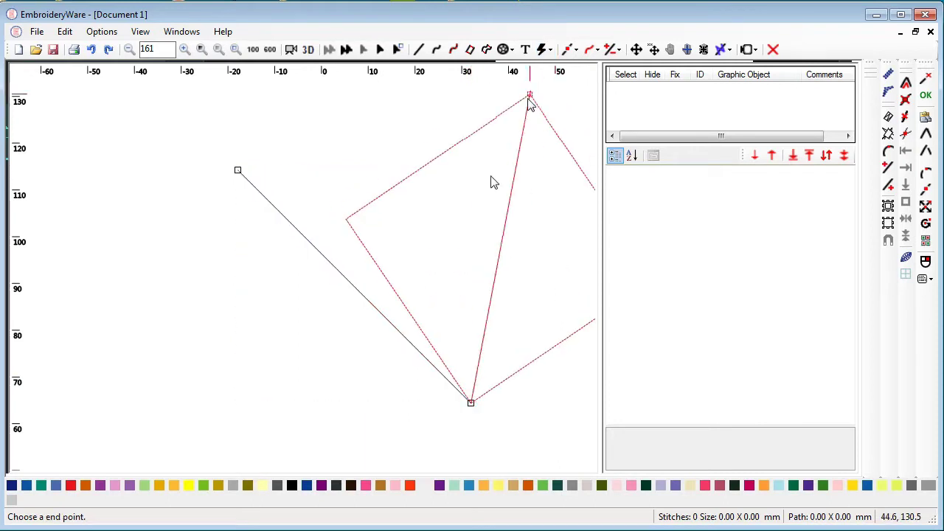
pyautogui.rightClick(521, 195)
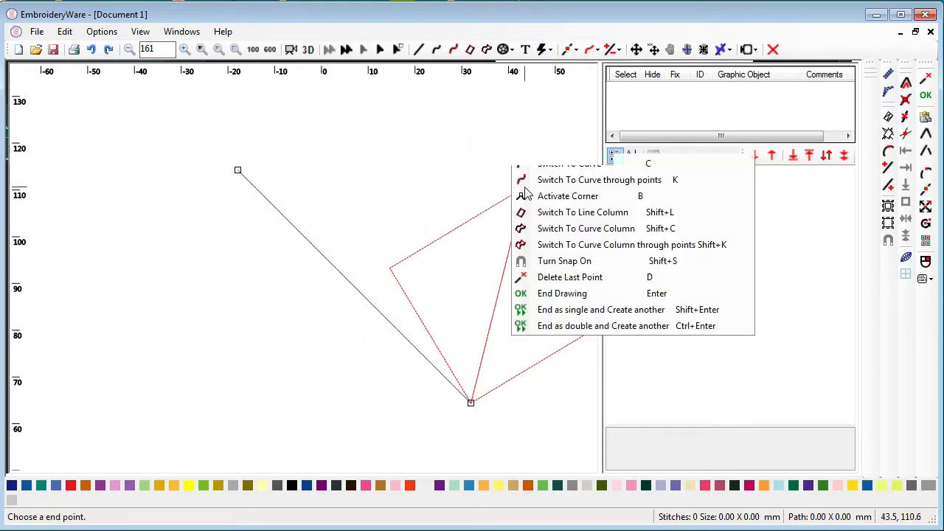
pyautogui.click(534, 294)
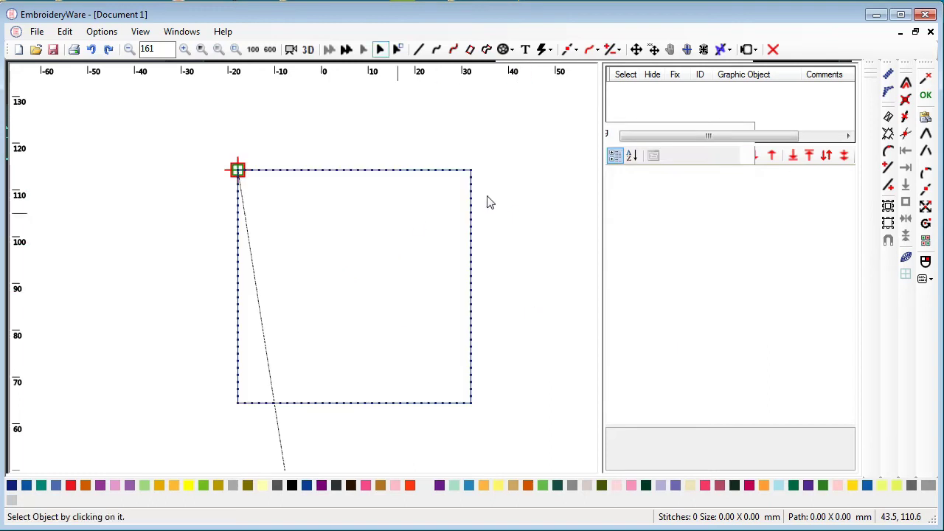
# - Convert the square to satin stitching and set its inside and outside satin widths to 20
pyautogui.click(624, 101)
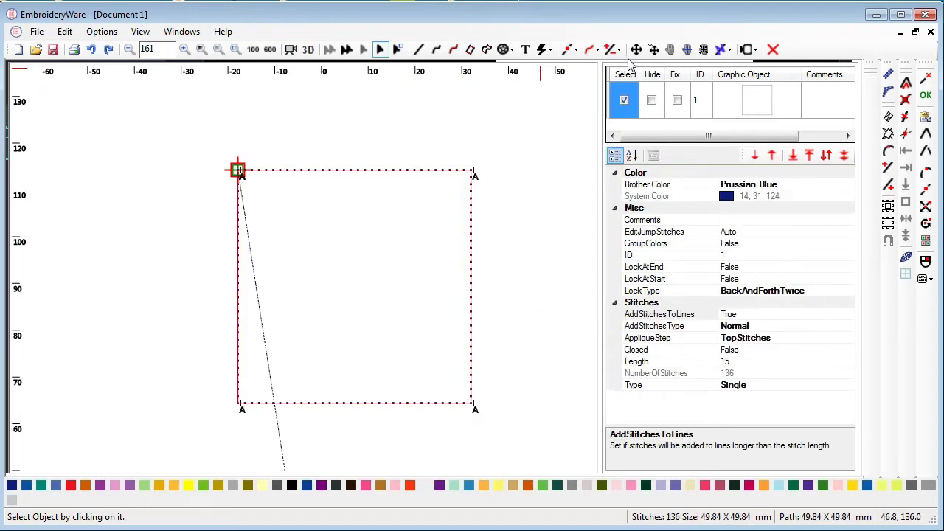
pyautogui.click(888, 75)
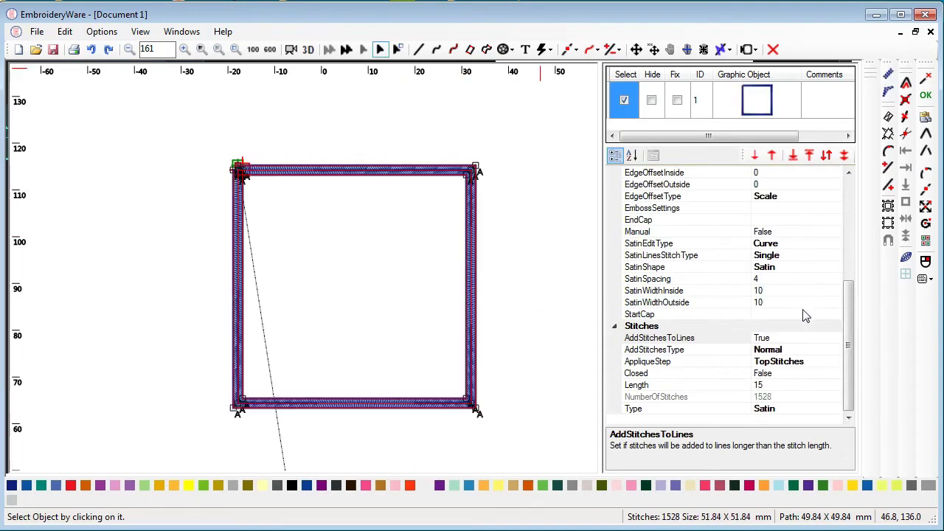
pyautogui.click(790, 291)
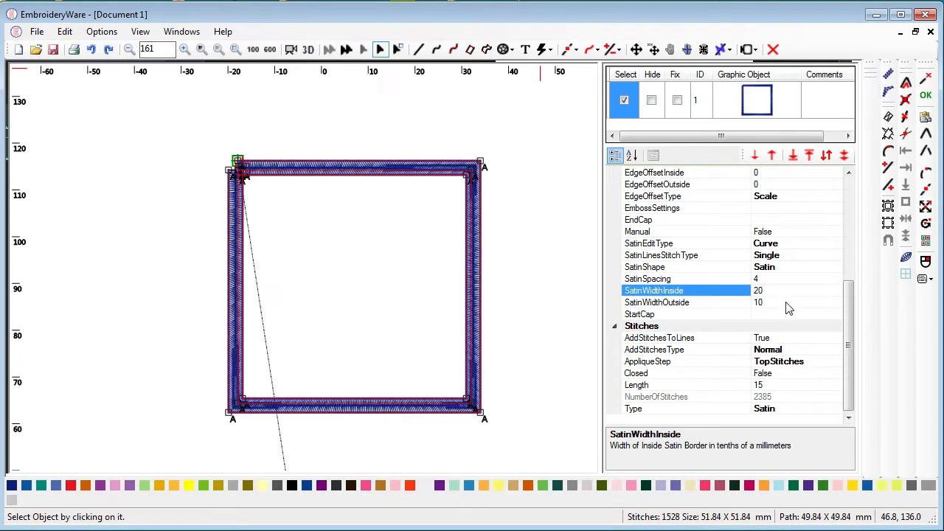
pyautogui.click(773, 303)
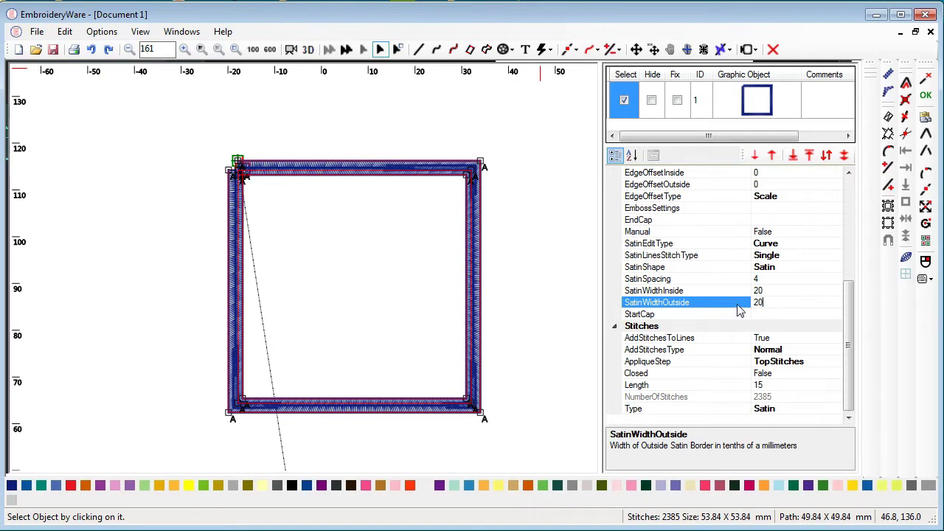
pyautogui.write('20')
pyautogui.press('Return')
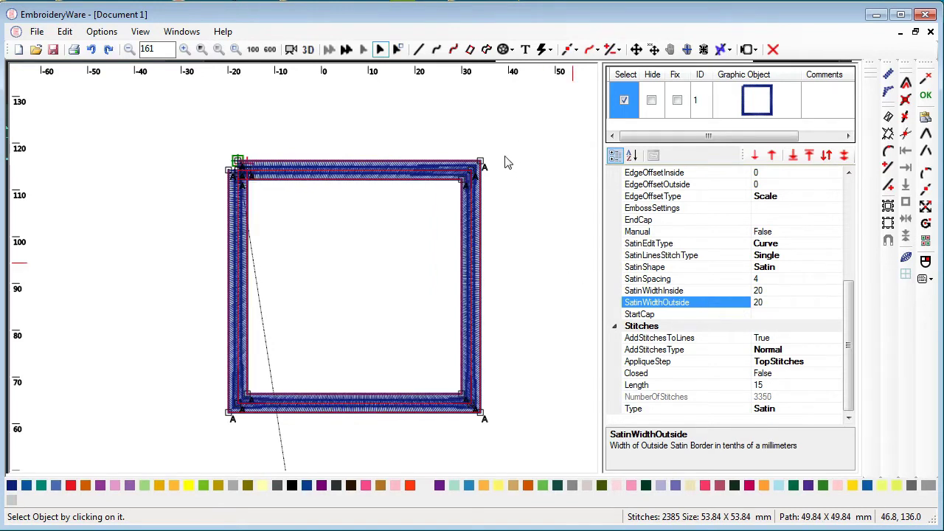
# - Set AddStitchesToLines to False for the satin square
pyautogui.scroll(2, 495, 153)
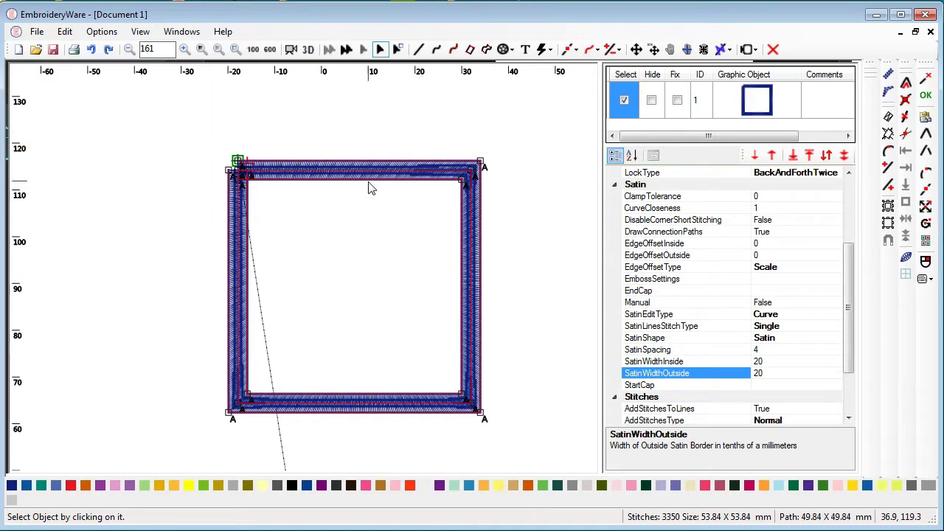
pyautogui.scroll(3, 371, 188)
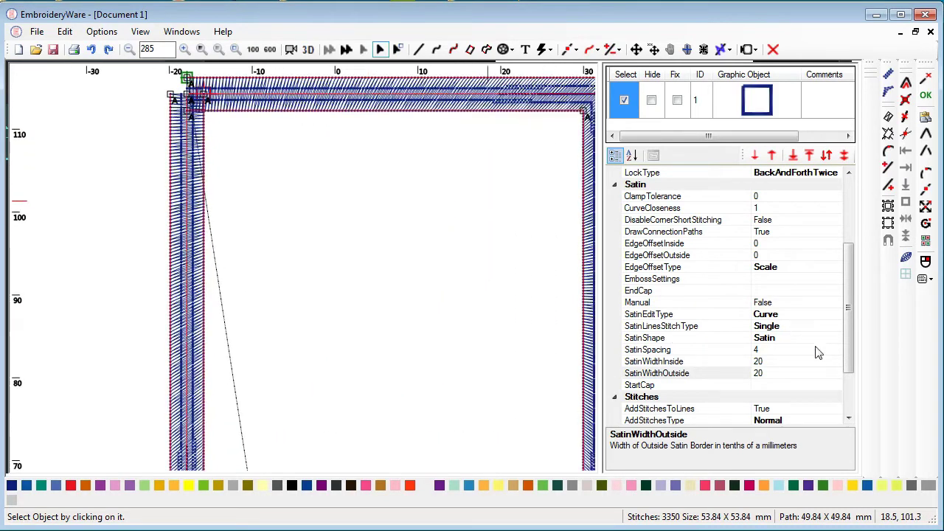
pyautogui.click(821, 410)
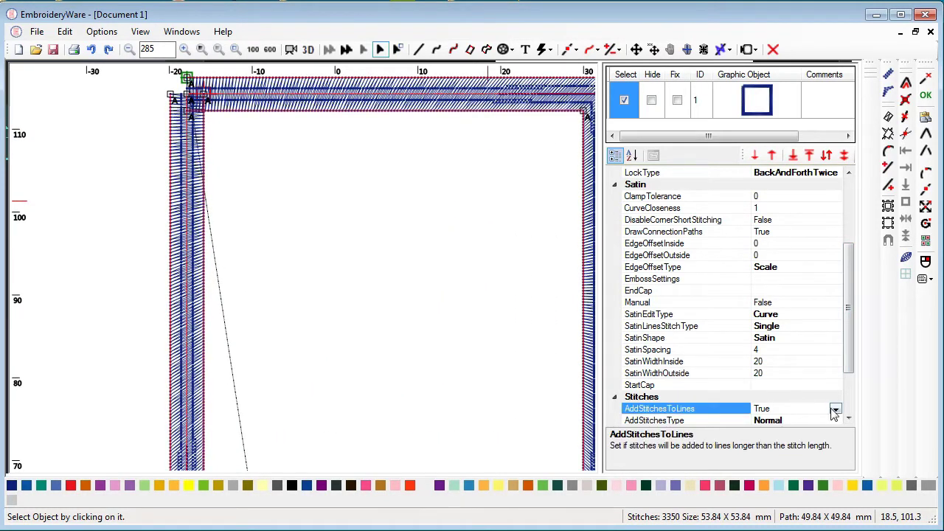
pyautogui.click(835, 410)
pyautogui.click(773, 434)
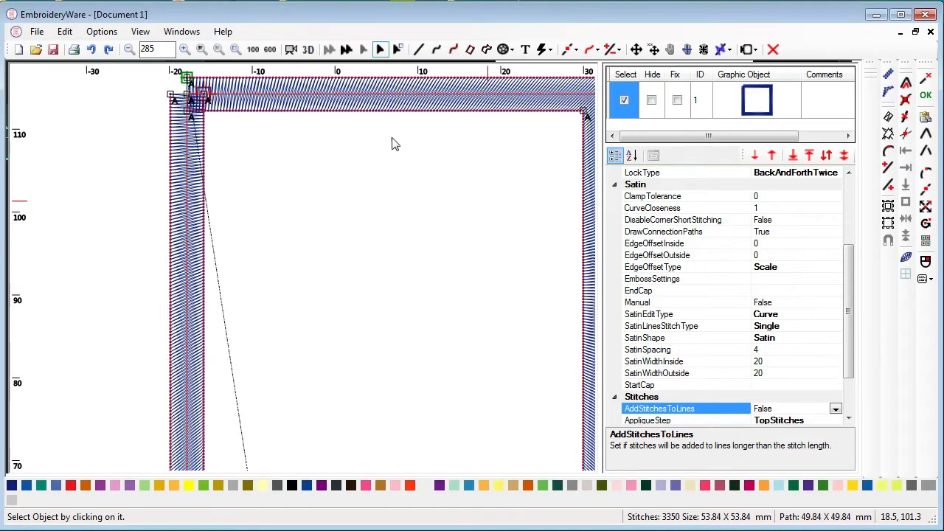
# - Examine the satin stitching along the square's sides and at its corners, especially where the start and end meet
pyautogui.moveTo(349, 183); pyautogui.dragTo(407, 274)
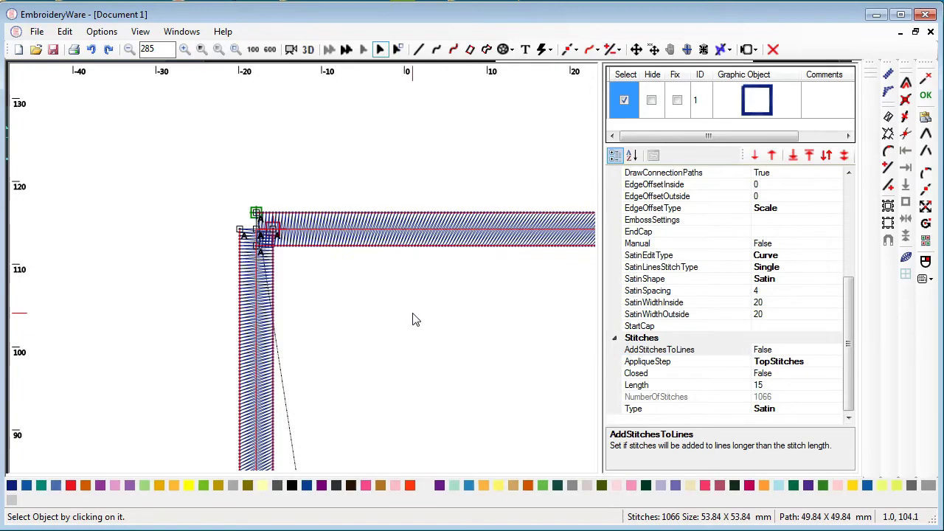
pyautogui.scroll(10, 413, 320)
pyautogui.scroll(-10, 412, 319)
pyautogui.moveTo(464, 306); pyautogui.dragTo(470, 135)
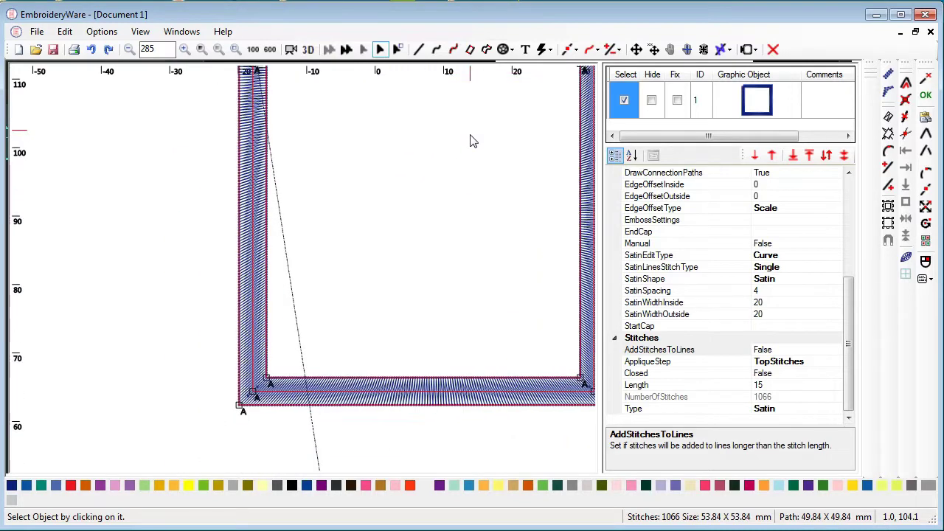
pyautogui.scroll(-1, 480, 226)
pyautogui.scroll(1, 476, 238)
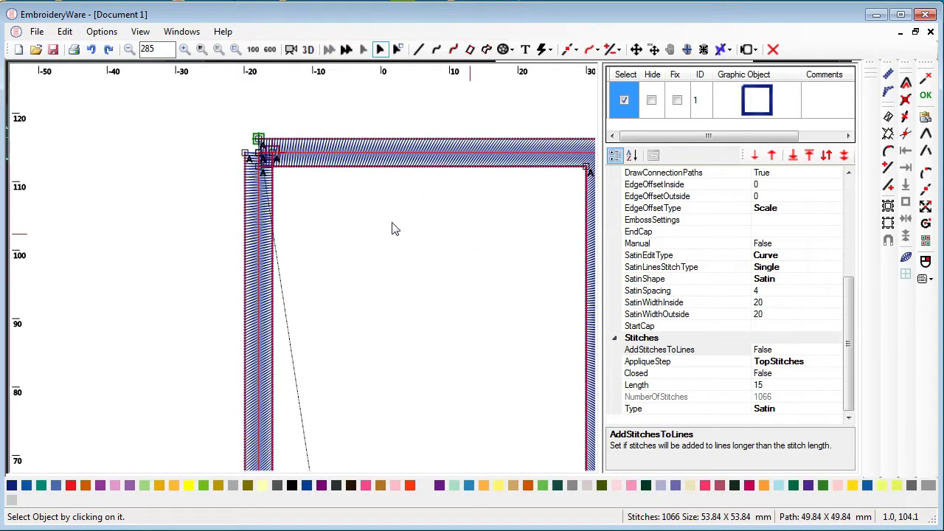
pyautogui.scroll(2, 392, 224)
pyautogui.moveTo(380, 174); pyautogui.dragTo(432, 359)
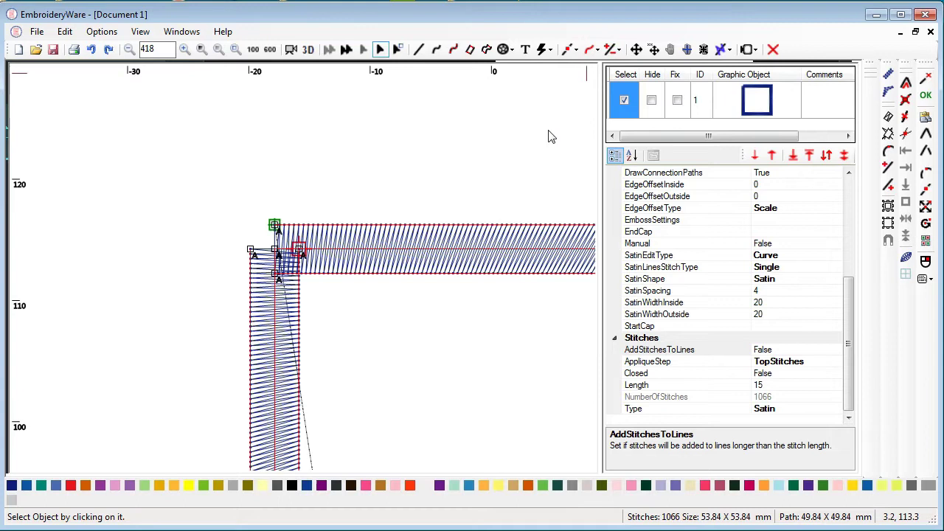
pyautogui.moveTo(513, 175); pyautogui.dragTo(464, 127)
# - Close the square's figure by setting Closed to True
pyautogui.click(805, 372)
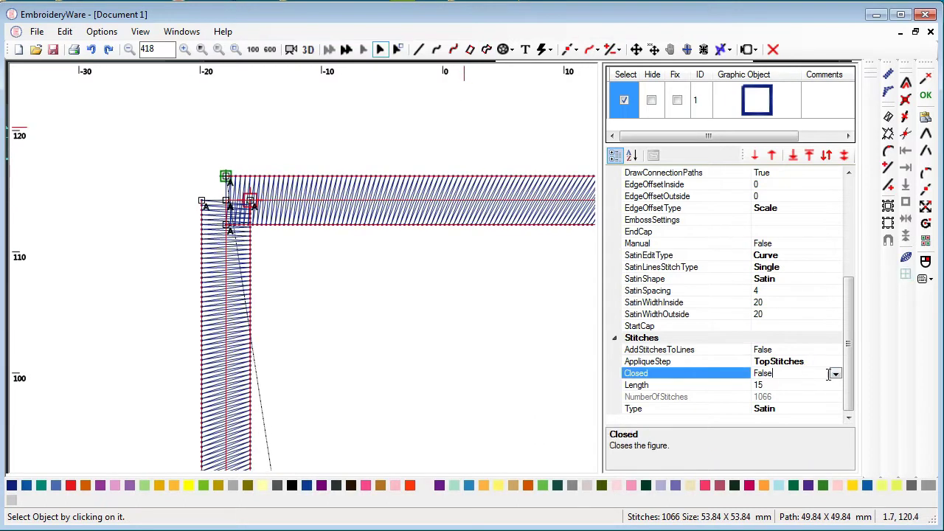
pyautogui.click(836, 374)
pyautogui.click(766, 386)
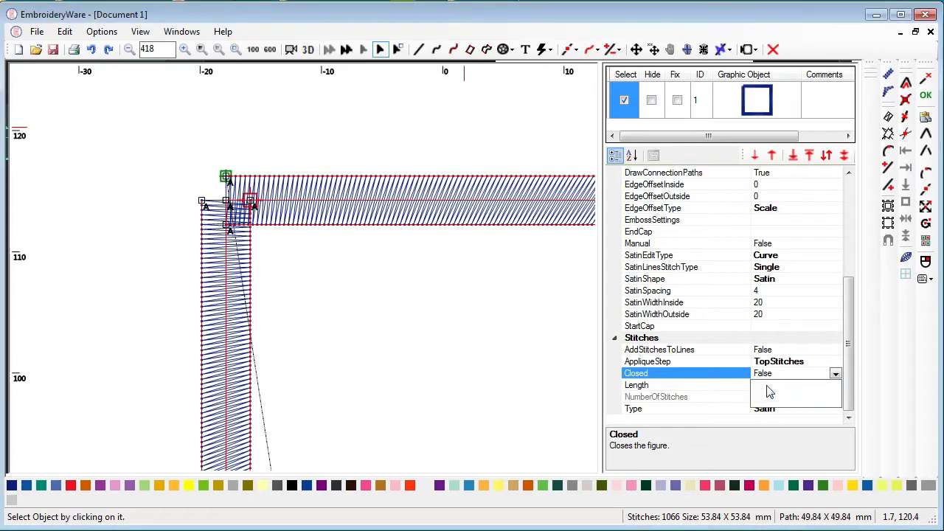
# - Deselect the square and examine the closed corner and the whole satin border
pyautogui.moveTo(428, 279); pyautogui.dragTo(324, 217)
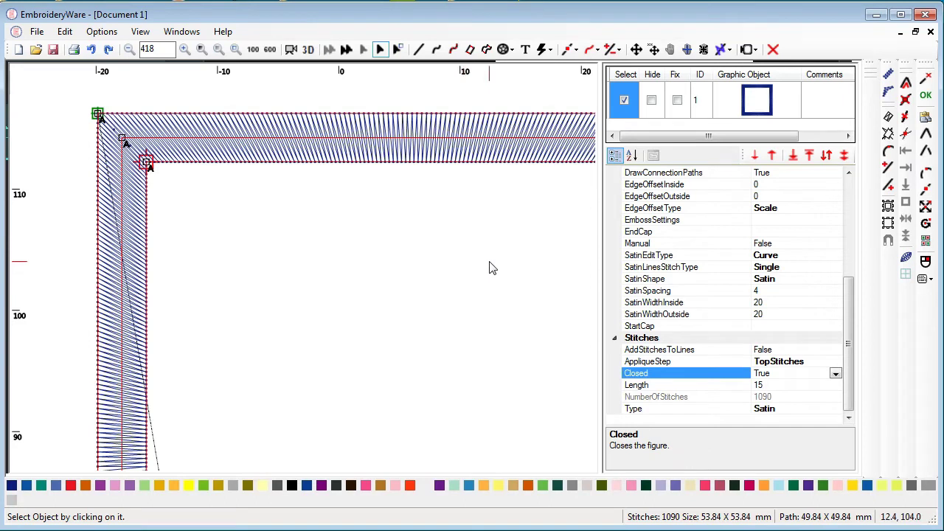
pyautogui.scroll(3, 492, 268)
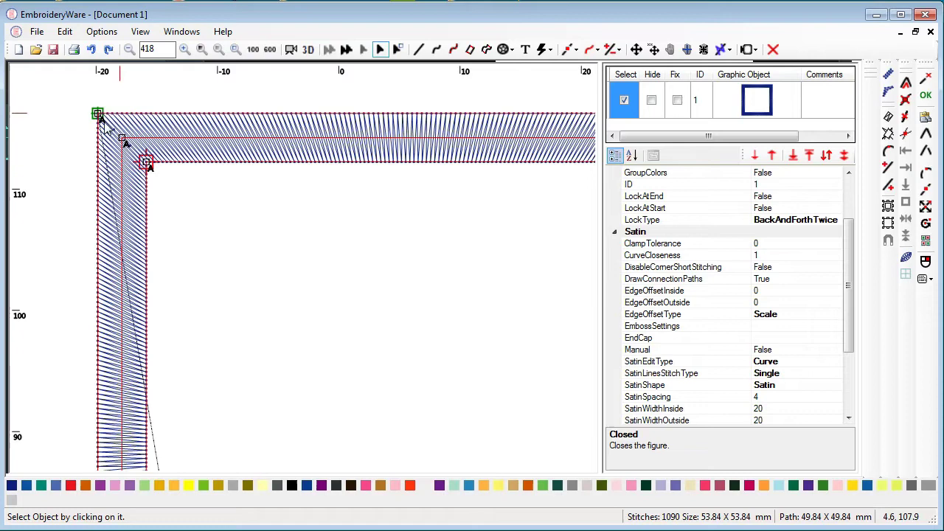
pyautogui.click(624, 103)
pyautogui.scroll(-2, 494, 196)
pyautogui.scroll(-3, 478, 256)
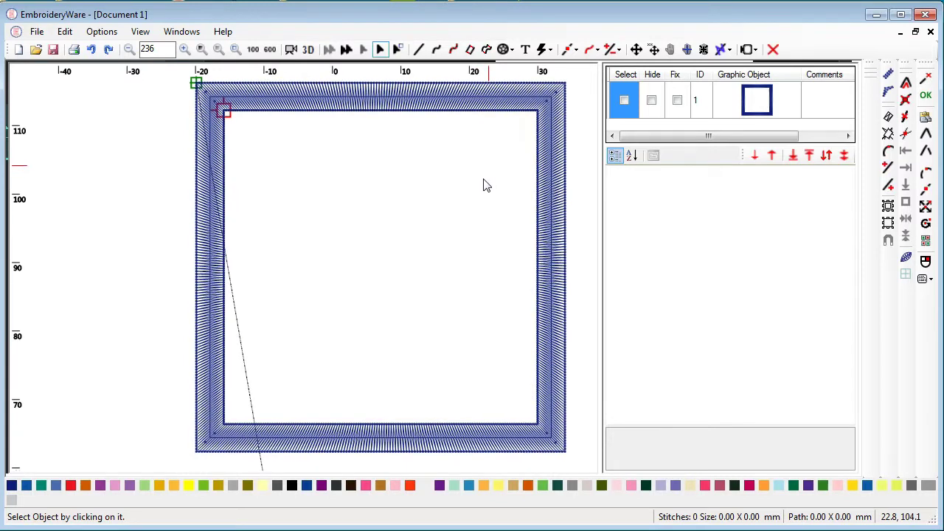
pyautogui.moveTo(489, 166); pyautogui.dragTo(483, 180)
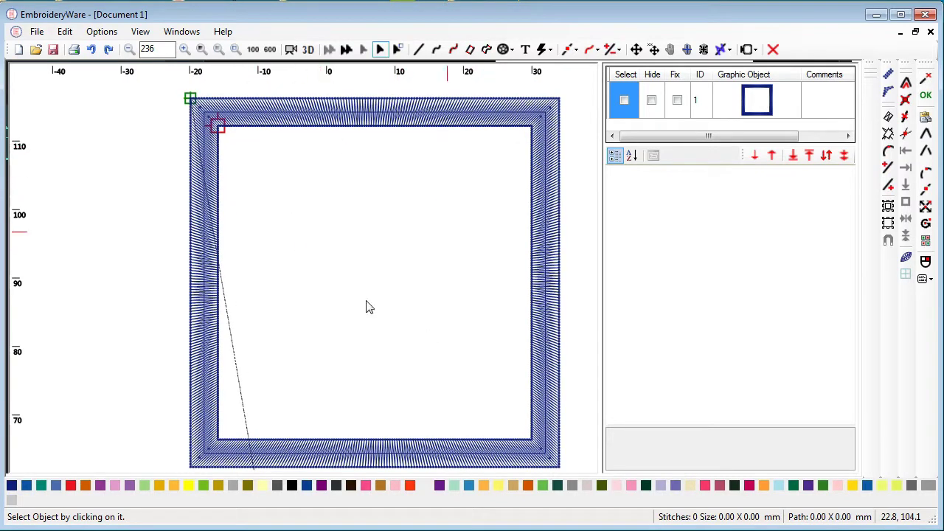
pyautogui.moveTo(357, 262); pyautogui.dragTo(333, 248)
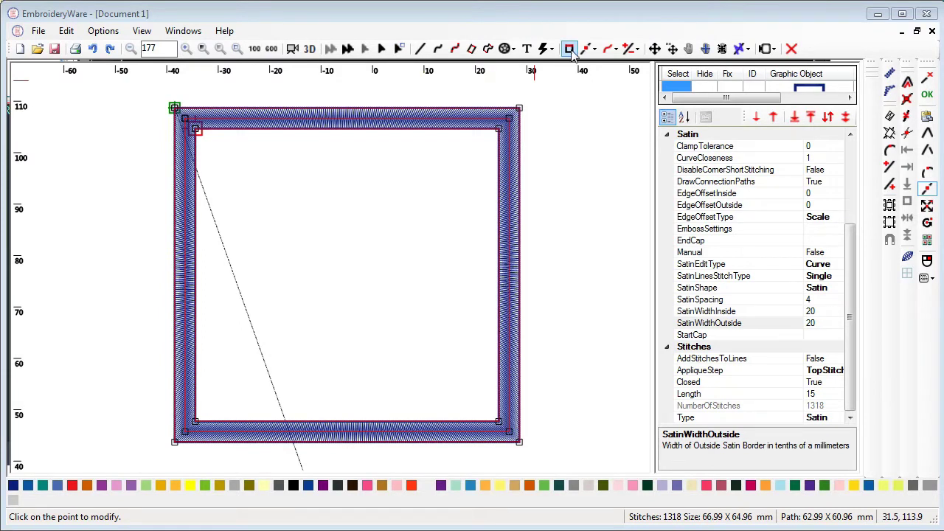
# - Enlarge the object list and toggle the square between closed and open several times, leaving it closed
pyautogui.moveTo(664, 102); pyautogui.dragTo(669, 225)
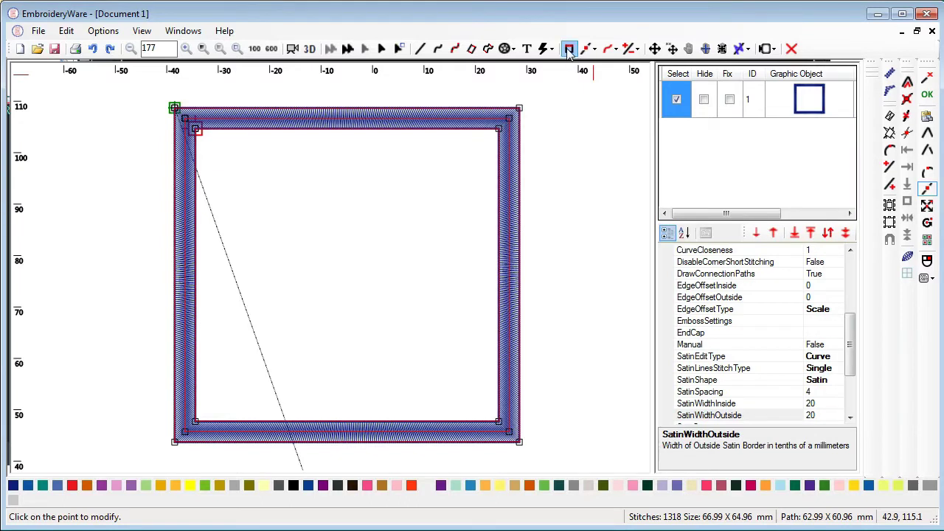
pyautogui.click(569, 49)
pyautogui.click(568, 49)
pyautogui.click(569, 49)
pyautogui.click(569, 48)
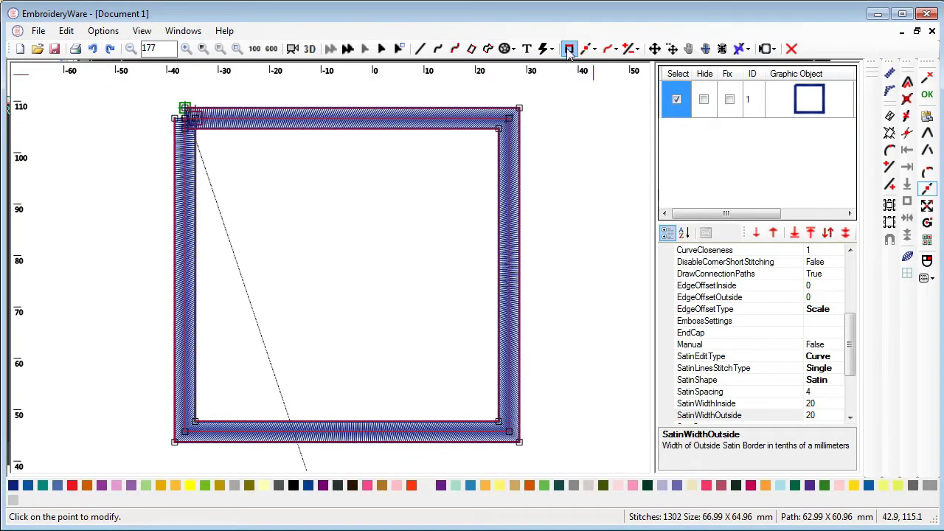
pyautogui.click(569, 48)
# - Set the square's Closed property to False and back to True
pyautogui.click(723, 416)
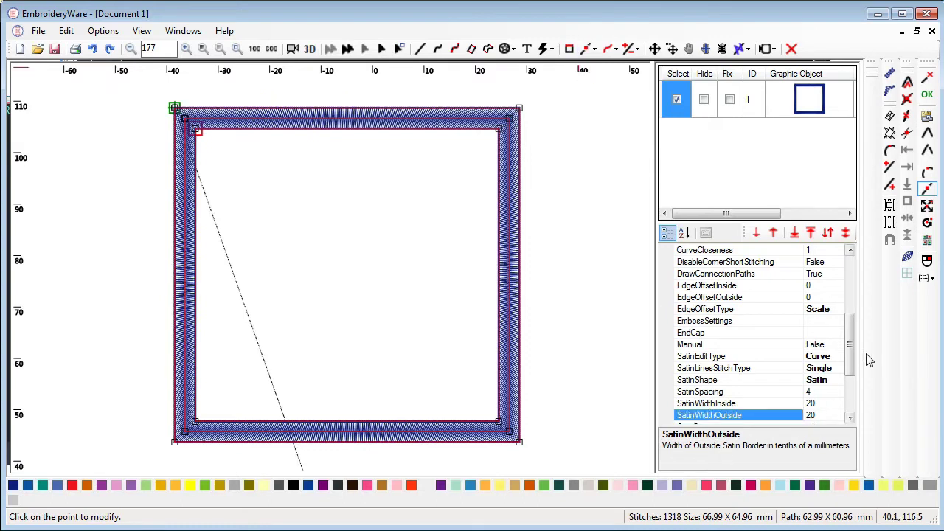
pyautogui.moveTo(853, 361); pyautogui.dragTo(855, 402)
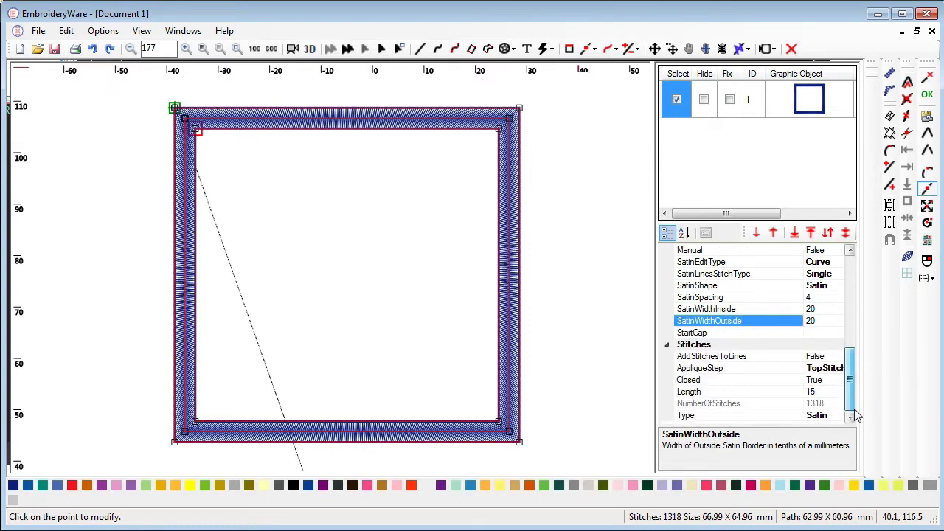
pyautogui.click(833, 381)
pyautogui.click(837, 379)
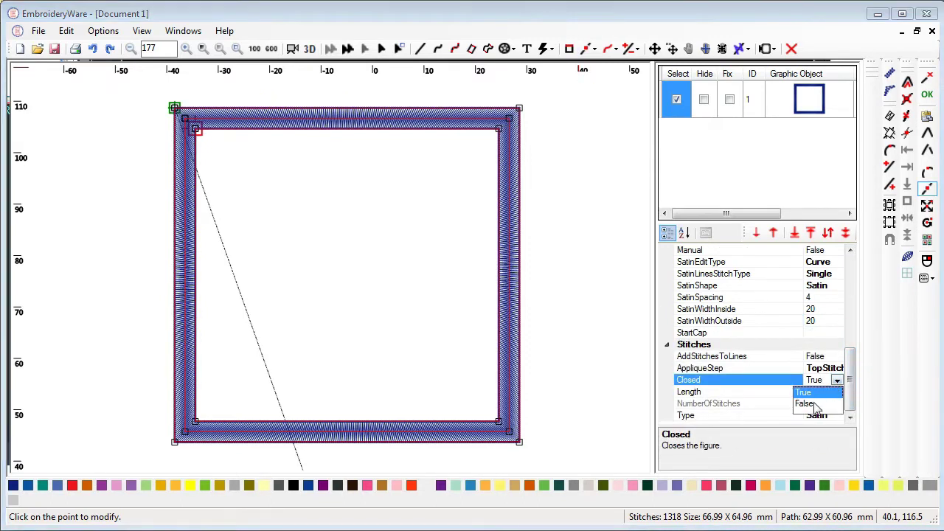
pyautogui.click(808, 404)
pyautogui.click(836, 380)
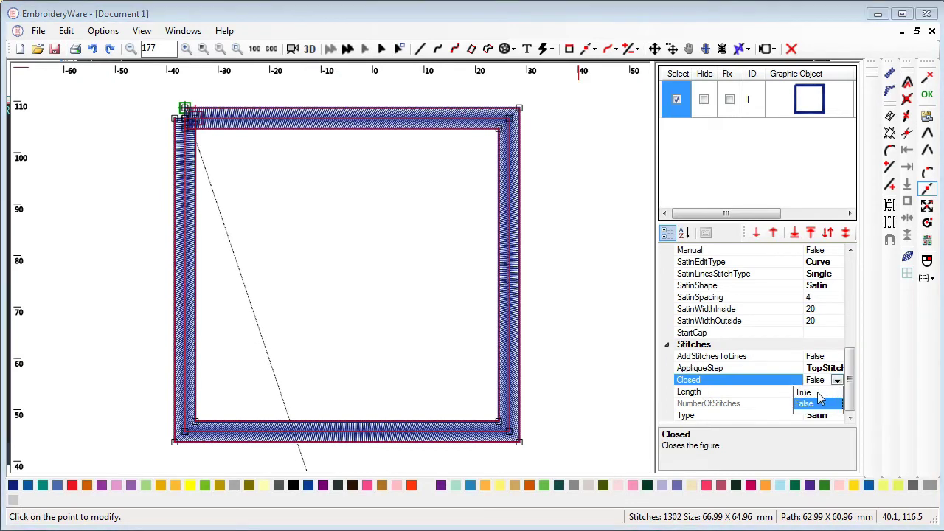
pyautogui.click(811, 392)
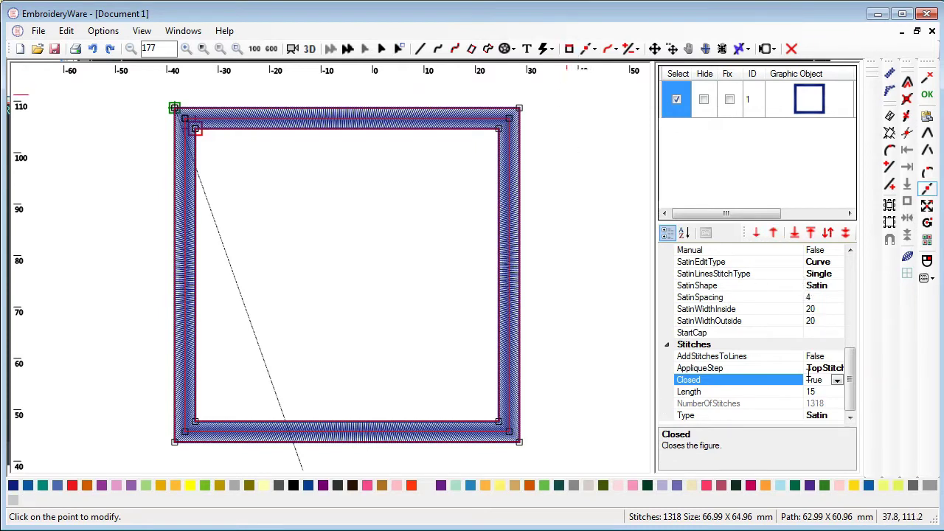
# - Toggle the square open and closed once more and widen the object and property lists
pyautogui.click(567, 54)
pyautogui.click(567, 54)
pyautogui.moveTo(654, 264); pyautogui.dragTo(633, 259)
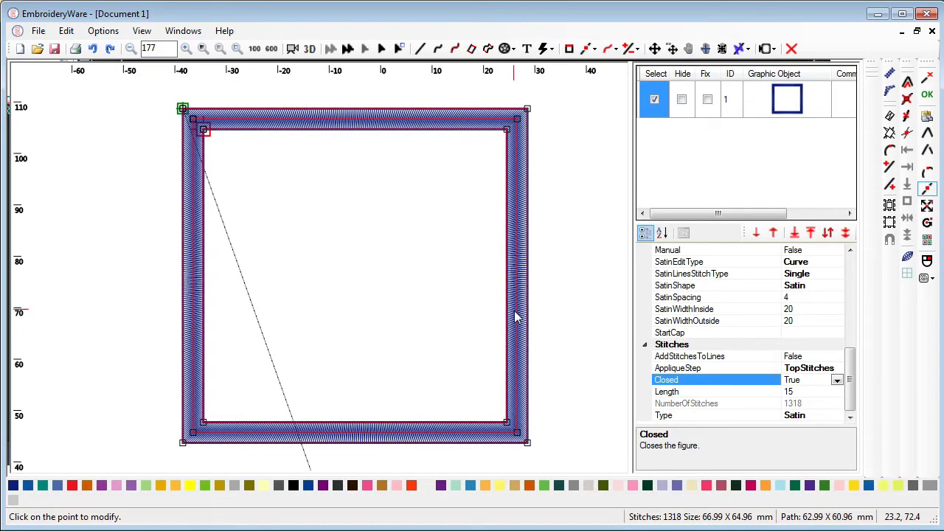
# - Review the square's Satin and Stitches properties, and delete the square from the design
pyautogui.scroll(1, 514, 317)
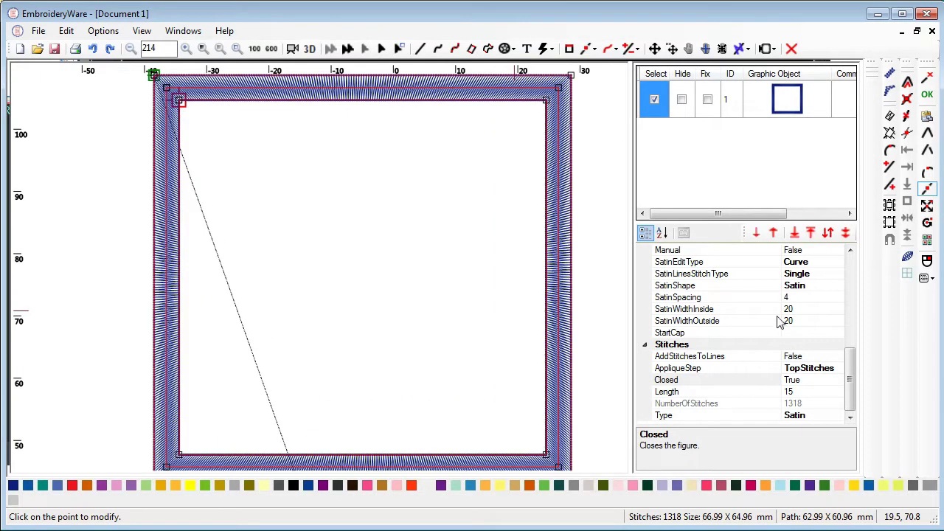
pyautogui.scroll(3, 851, 358)
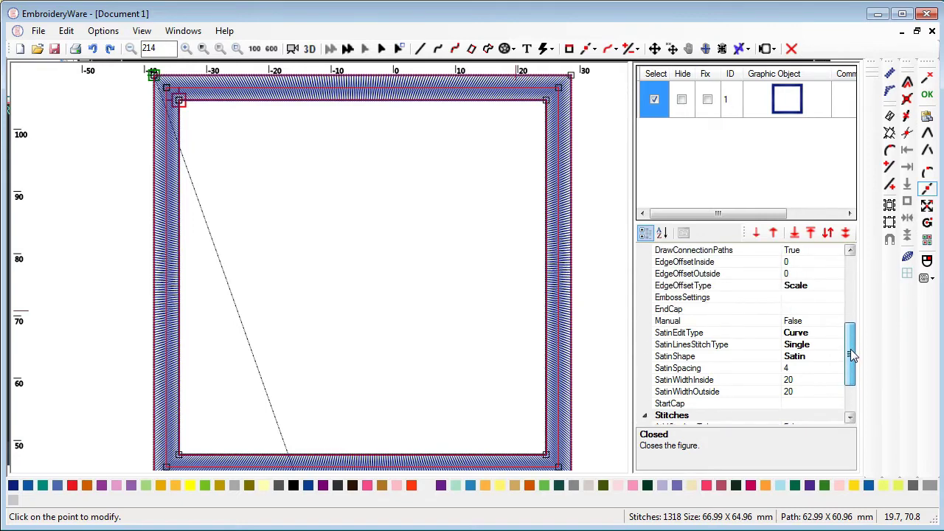
pyautogui.scroll(3, 853, 329)
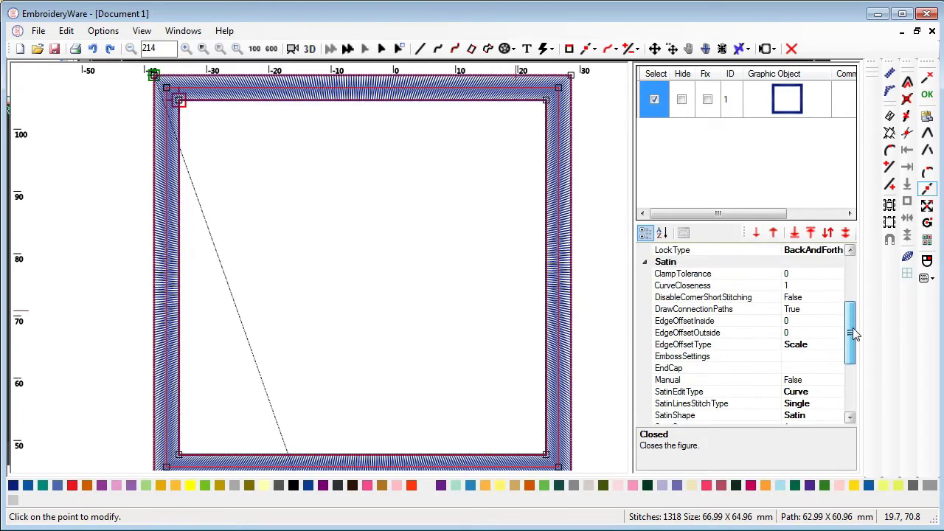
pyautogui.scroll(1, 852, 319)
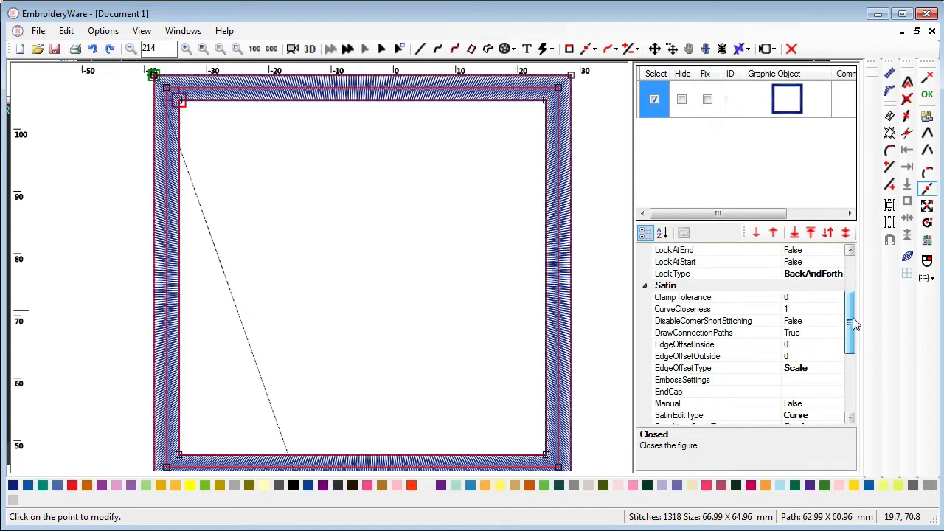
pyautogui.moveTo(853, 323); pyautogui.dragTo(855, 383)
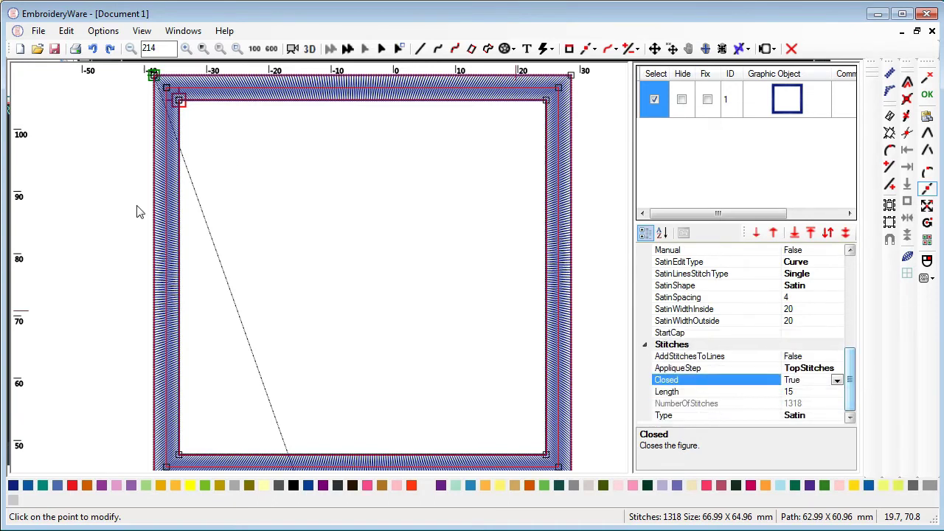
pyautogui.click(791, 48)
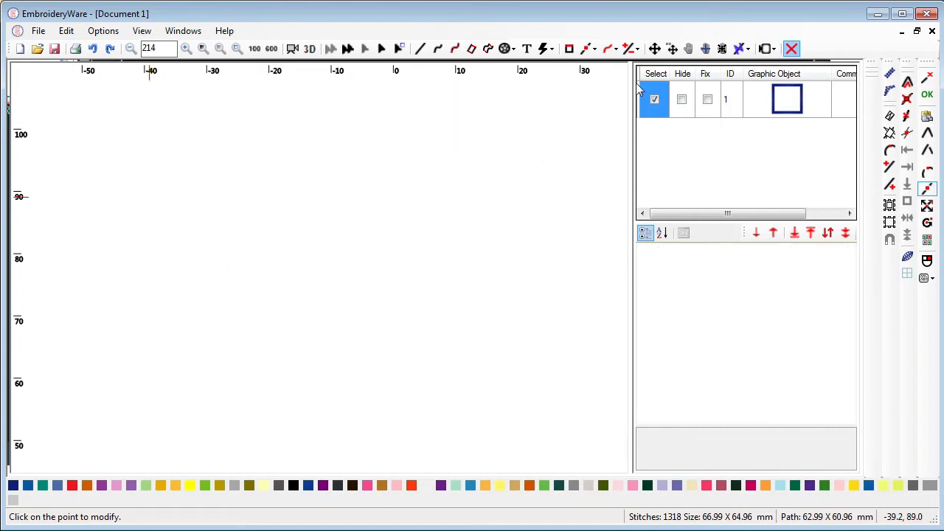
# - Draw an open S-shaped curve of three segments, about 63 mm wide and 28 mm high, and end the drawing
pyautogui.click(436, 48)
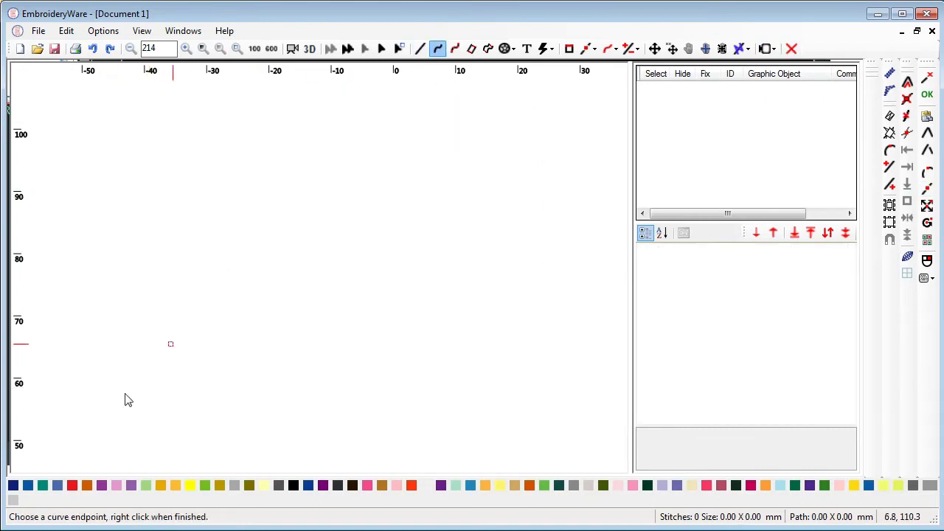
pyautogui.click(126, 391)
pyautogui.click(156, 302)
pyautogui.click(270, 291)
pyautogui.click(311, 216)
pyautogui.click(480, 238)
pyautogui.click(457, 355)
pyautogui.click(300, 353)
pyautogui.click(287, 390)
pyautogui.click(348, 414)
pyautogui.click(518, 358)
pyautogui.rightClick(519, 357)
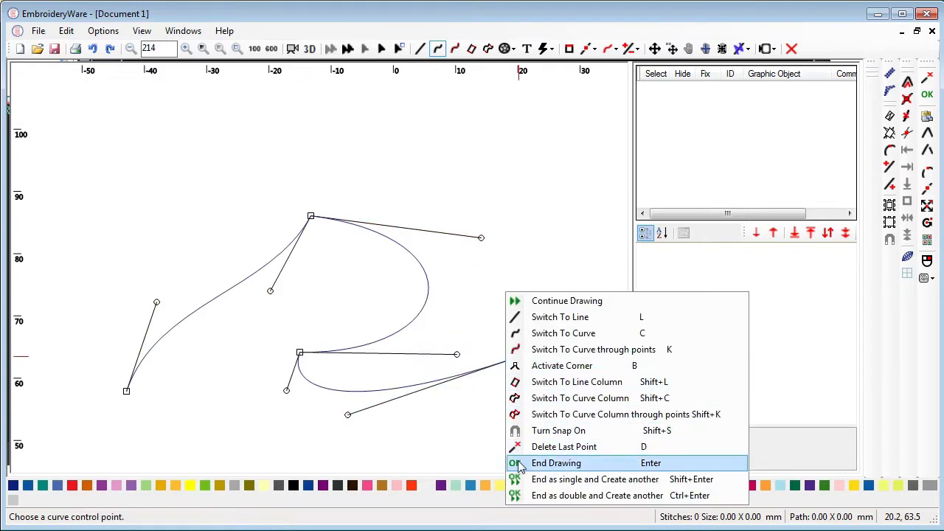
pyautogui.click(560, 403)
# - Select the new curve and convert it to satin stitching
pyautogui.click(422, 313)
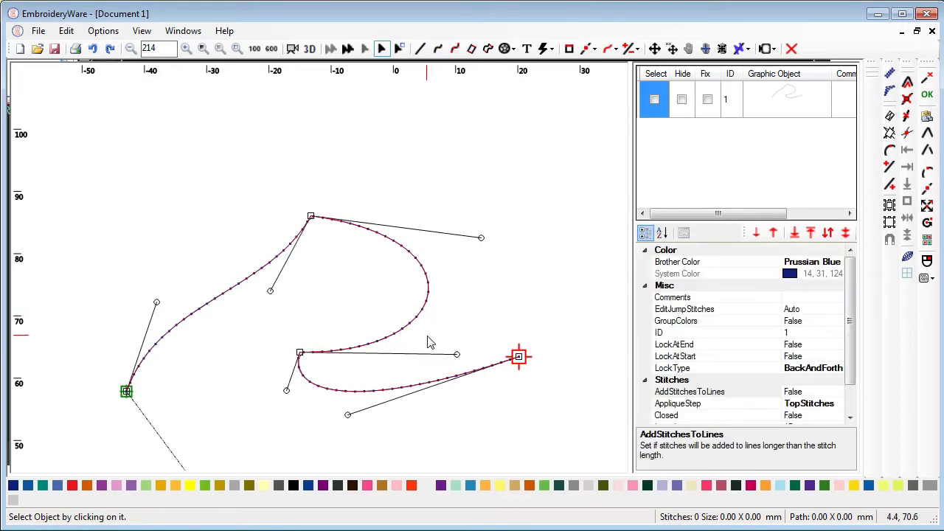
pyautogui.scroll(3, 427, 337)
pyautogui.scroll(2, 427, 342)
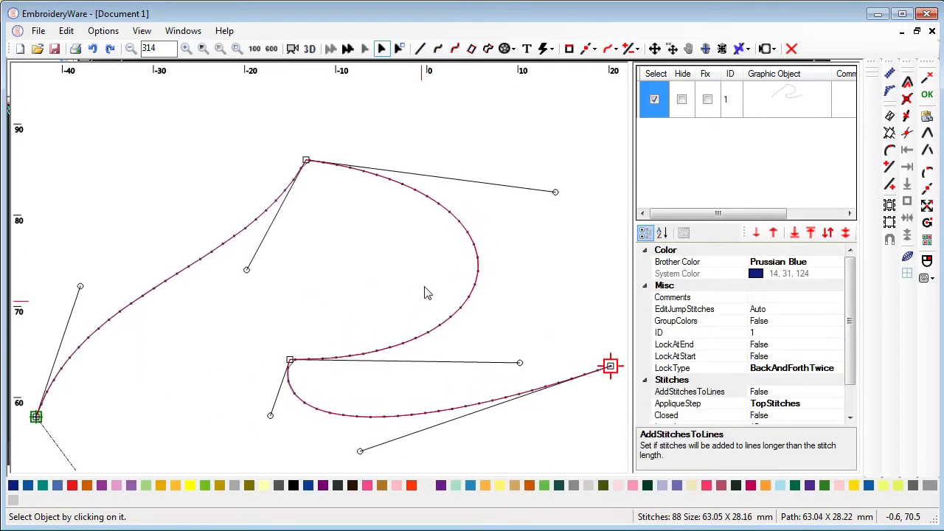
pyautogui.click(891, 76)
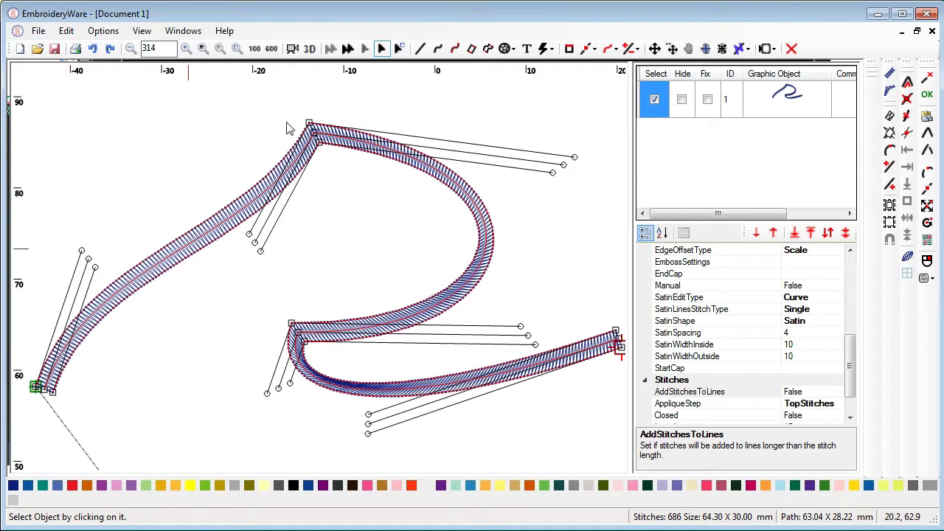
# - Edit the curve's points, moving the control handles around the large bend's lower end and the small lower bend to reshape both
pyautogui.click(927, 188)
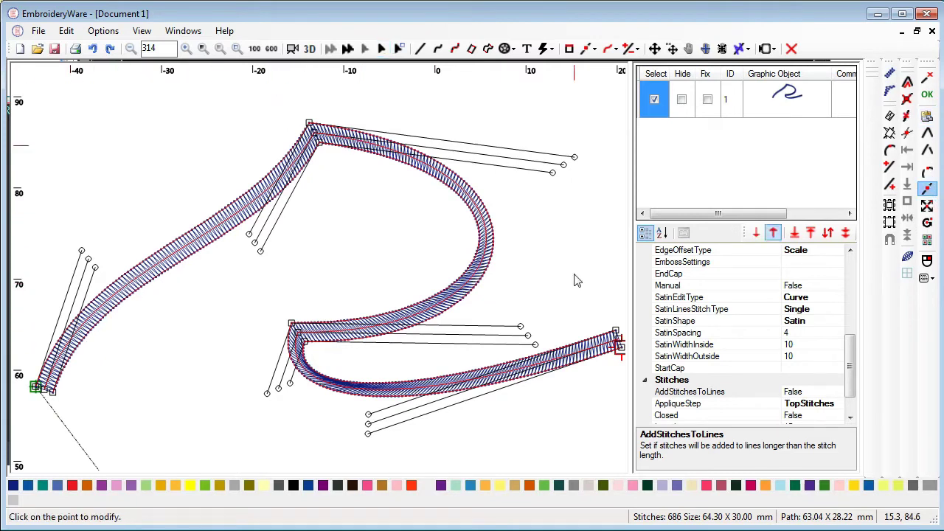
pyautogui.click(528, 337)
pyautogui.click(534, 283)
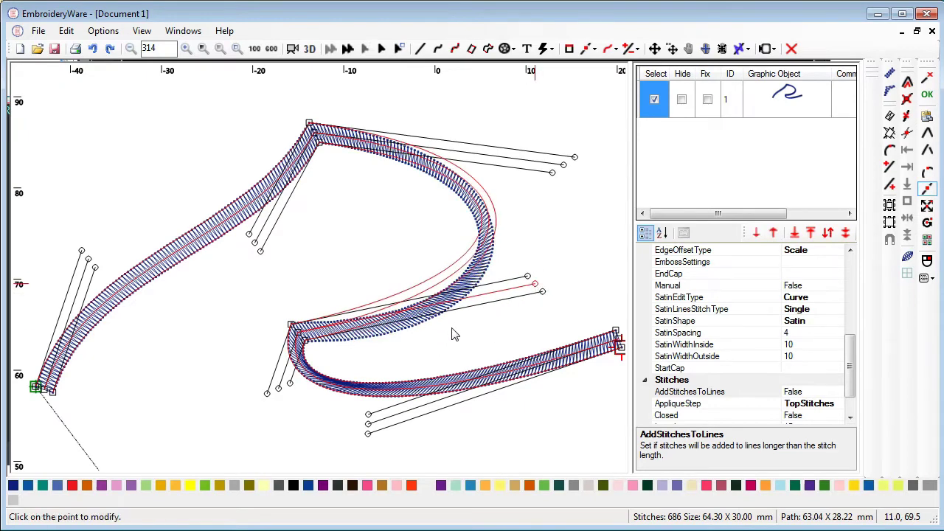
pyautogui.click(368, 424)
pyautogui.click(389, 448)
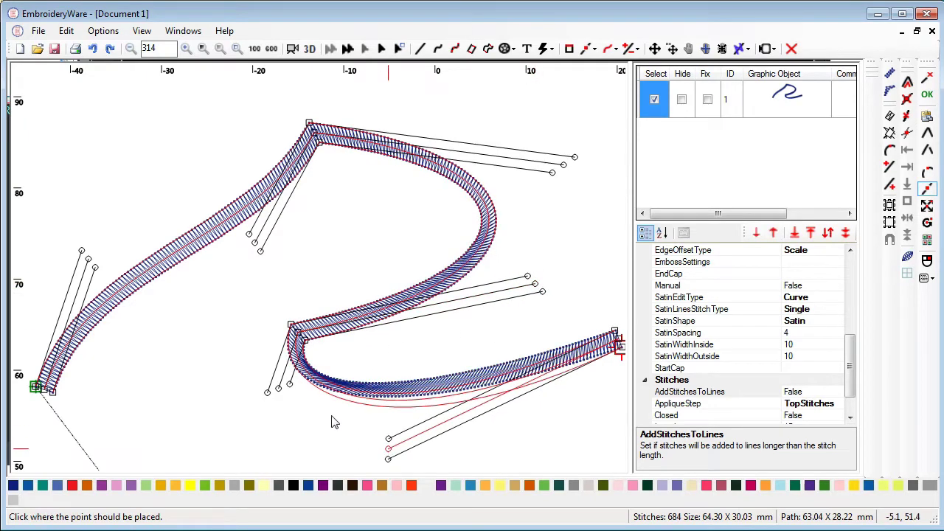
pyautogui.click(278, 389)
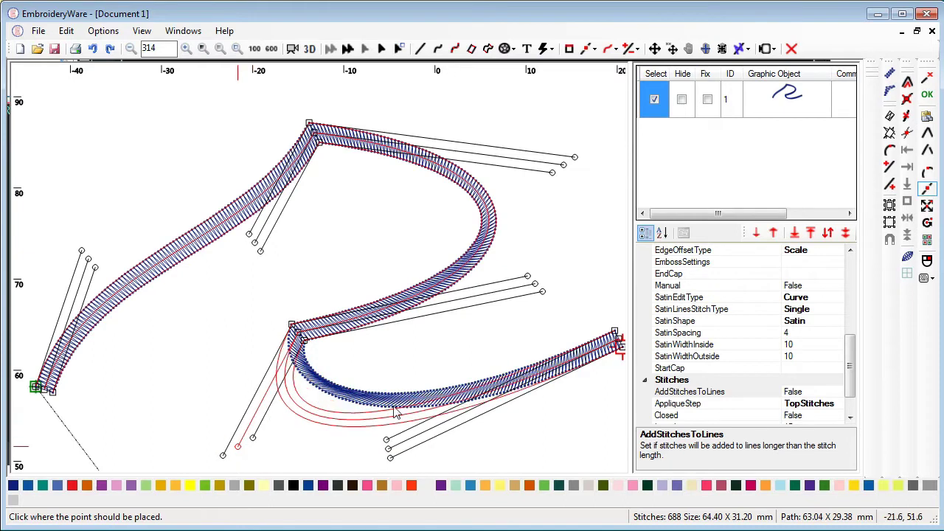
pyautogui.click(238, 448)
pyautogui.click(237, 448)
pyautogui.click(263, 404)
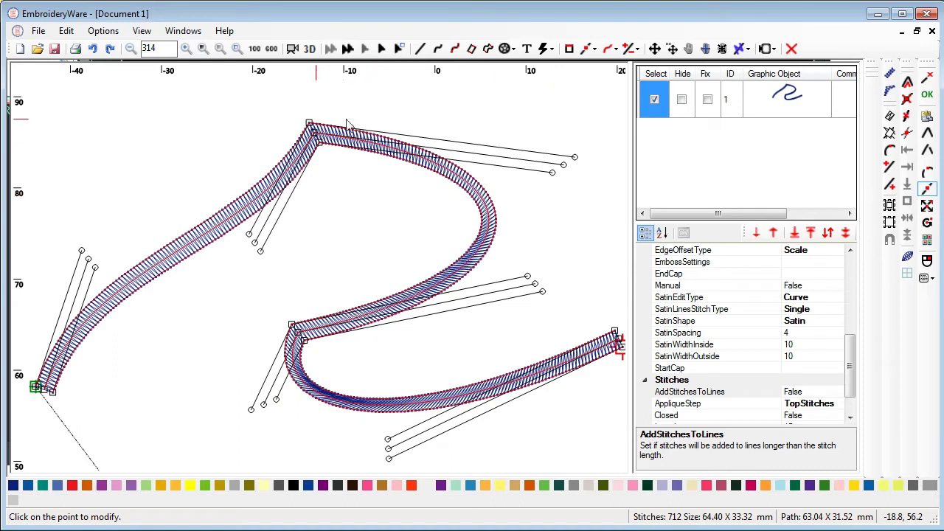
pyautogui.click(308, 122)
pyautogui.click(34, 388)
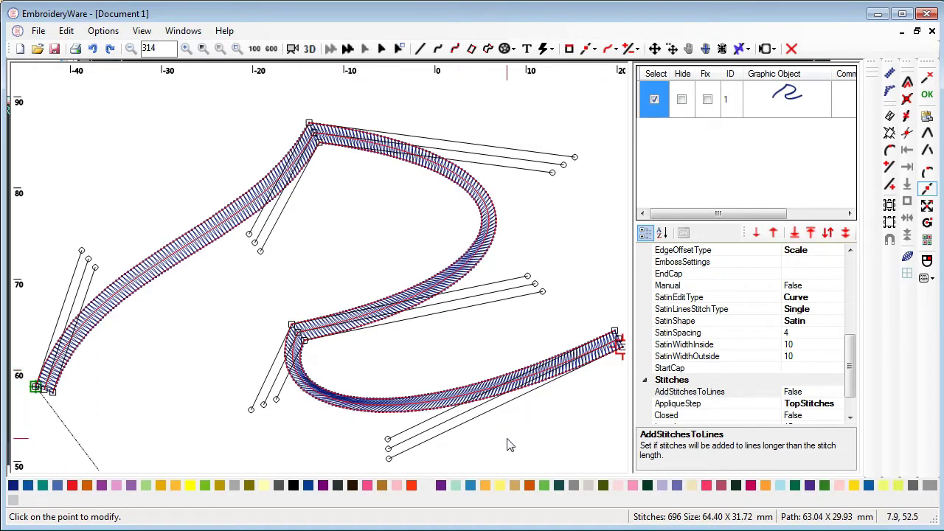
# - Add seven endpoints along the satin curve, two on the tight lower bend and five around the large bend
pyautogui.moveTo(501, 367); pyautogui.dragTo(495, 341)
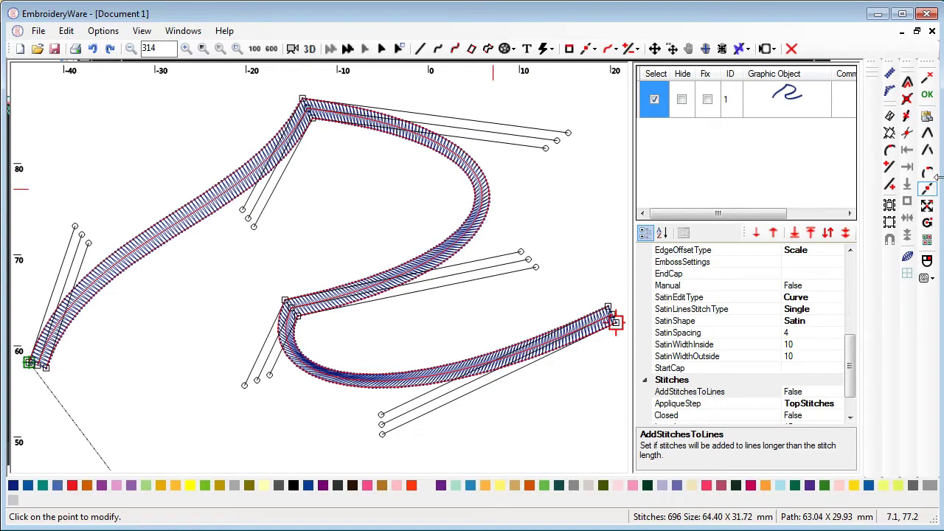
pyautogui.click(890, 150)
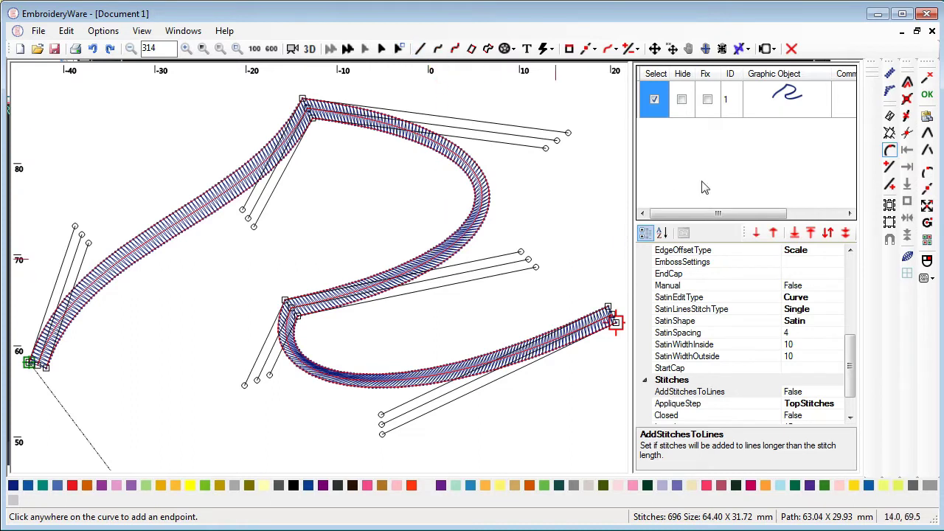
pyautogui.click(291, 357)
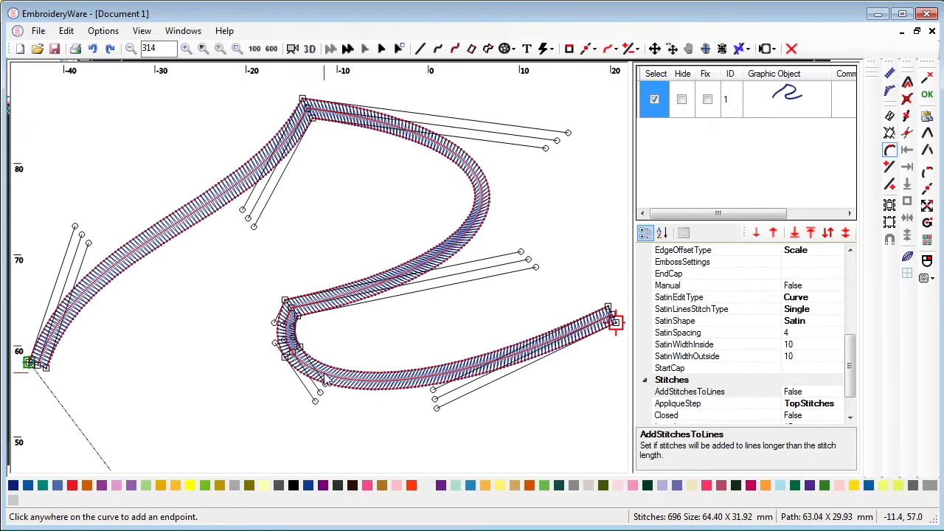
pyautogui.click(324, 380)
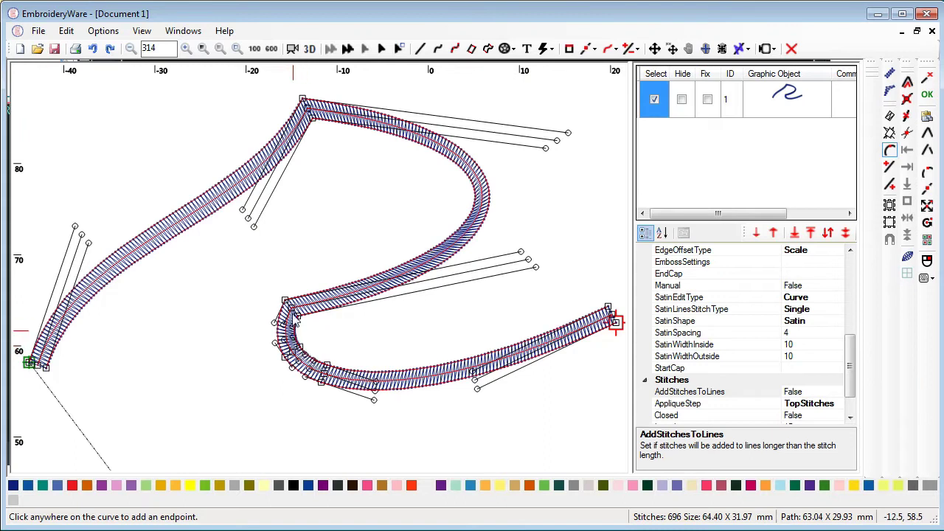
pyautogui.click(483, 212)
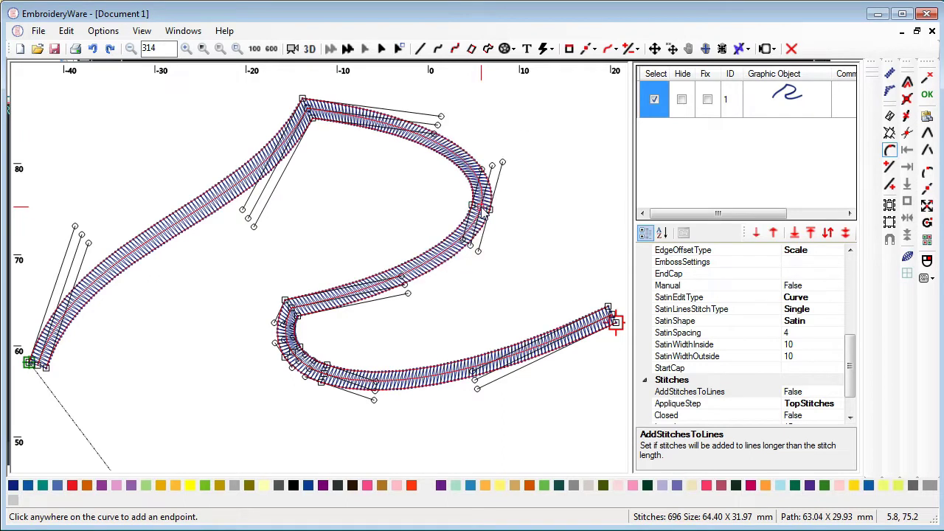
pyautogui.click(441, 144)
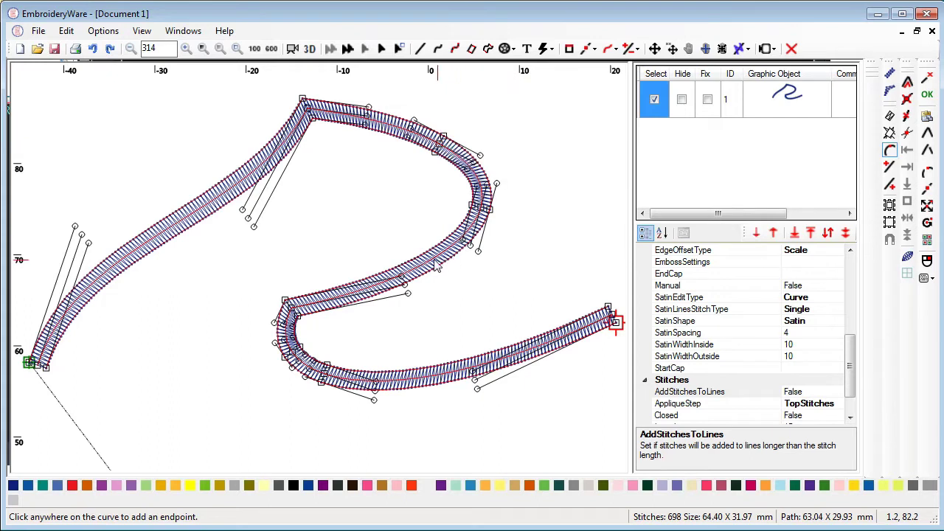
pyautogui.click(430, 263)
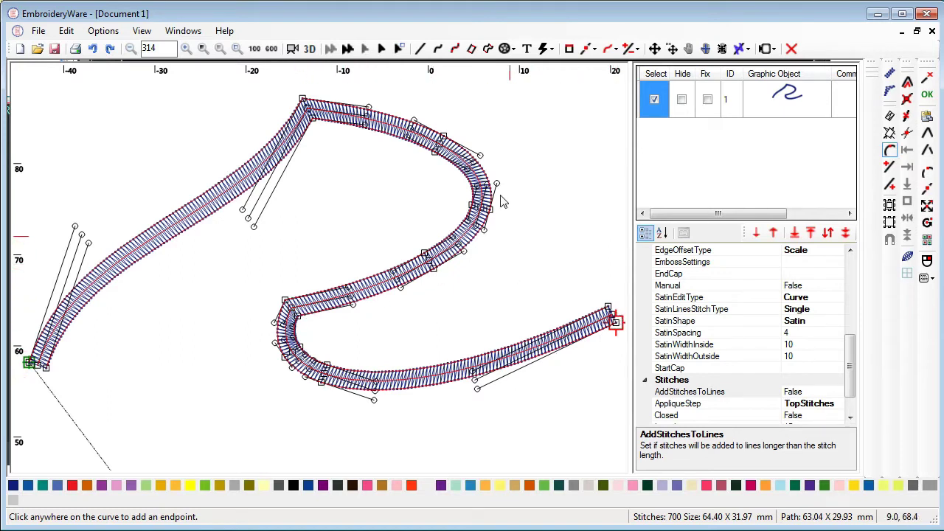
pyautogui.click(477, 164)
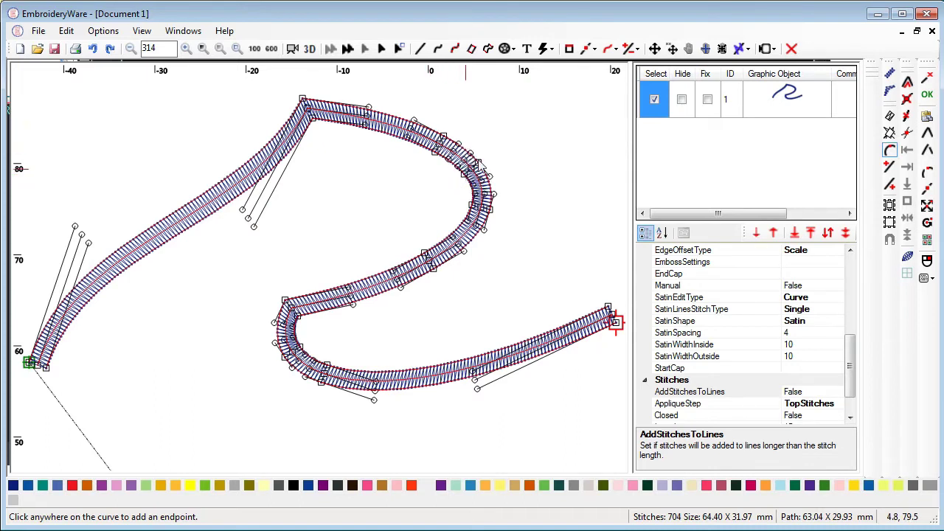
pyautogui.click(371, 119)
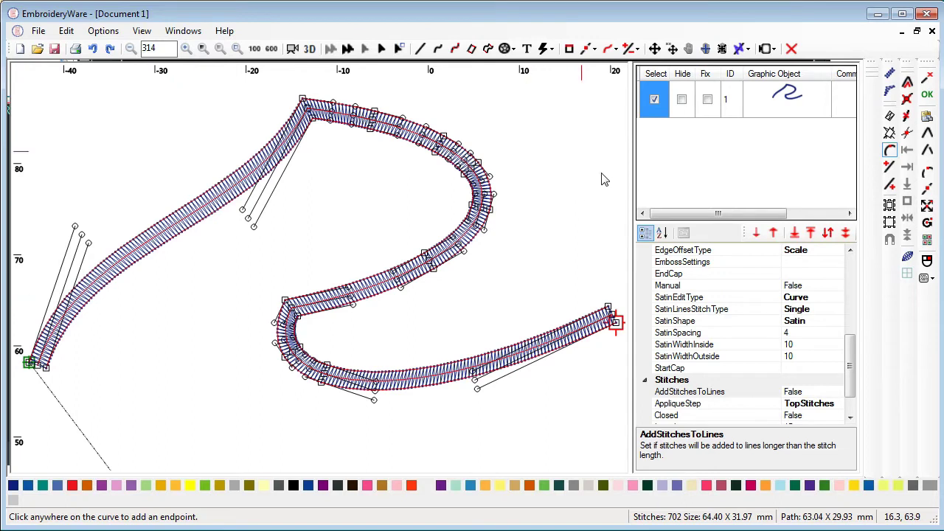
# - Undo all seven added endpoints on the satin curve
pyautogui.click(94, 49)
pyautogui.click(94, 50)
pyautogui.click(94, 49)
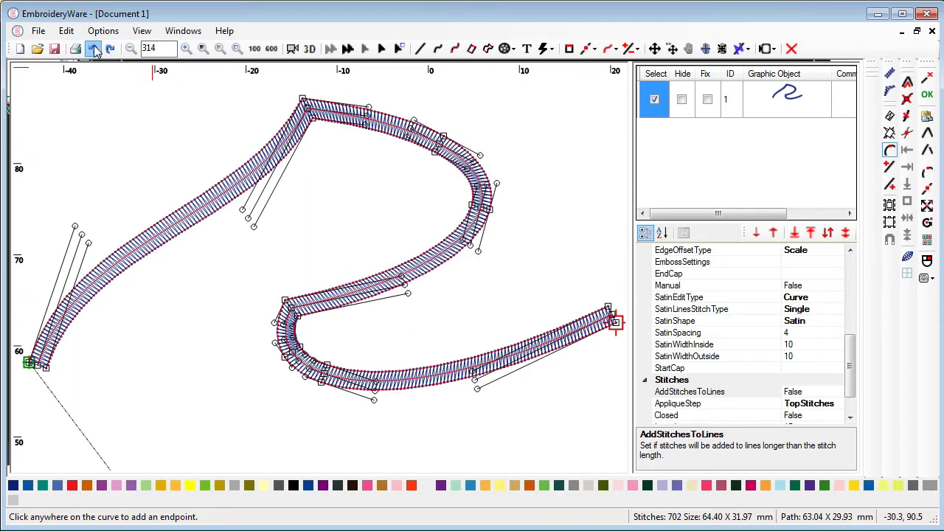
pyautogui.click(94, 50)
pyautogui.click(94, 50)
pyautogui.click(94, 50)
pyautogui.click(95, 49)
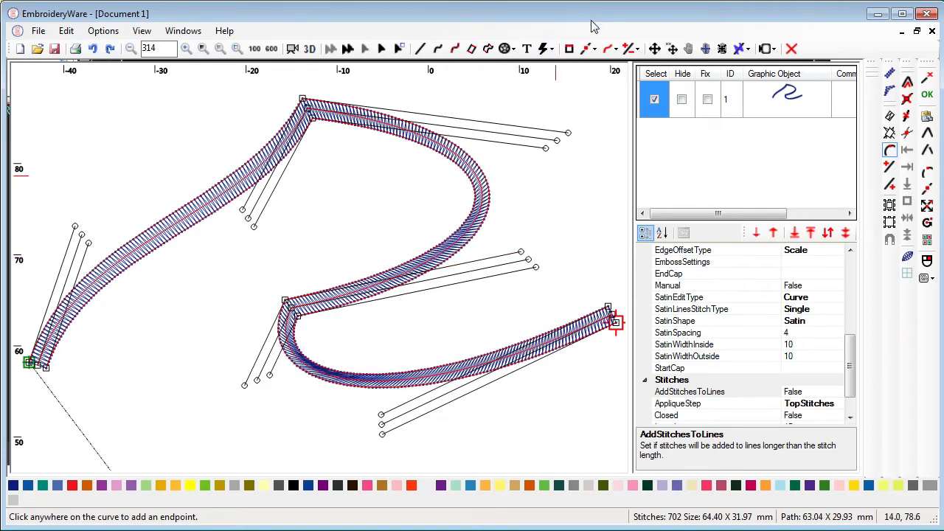
# - Edit the satin curve's points, moving the large bend's lower control handle several times to adjust stitching around the bend
pyautogui.click(587, 49)
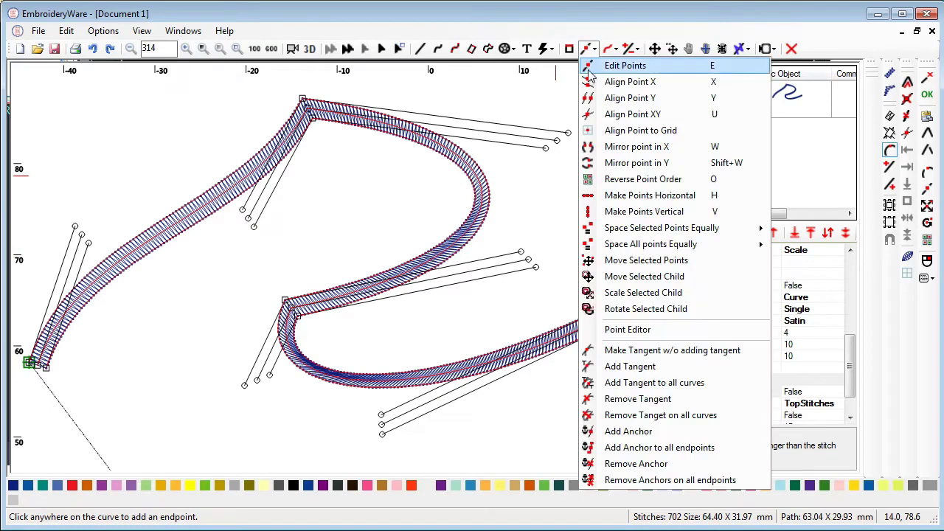
pyautogui.click(528, 260)
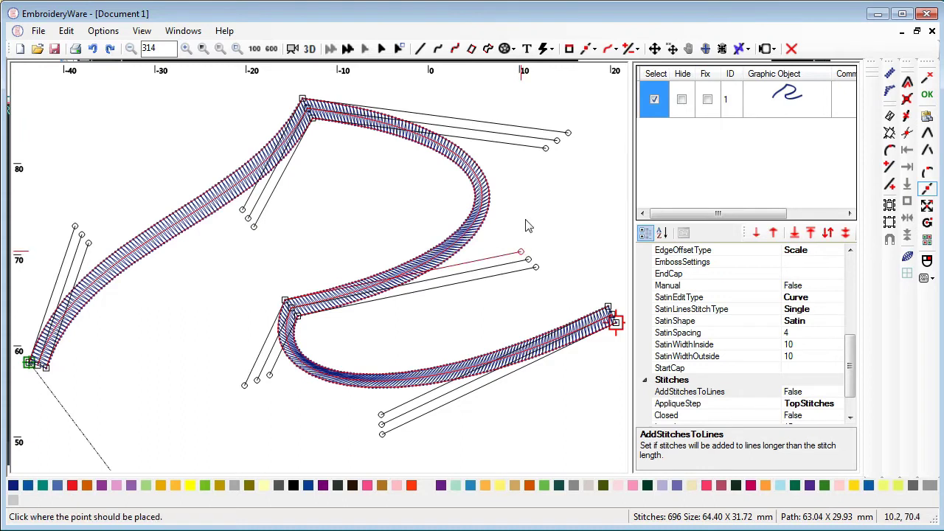
pyautogui.click(531, 266)
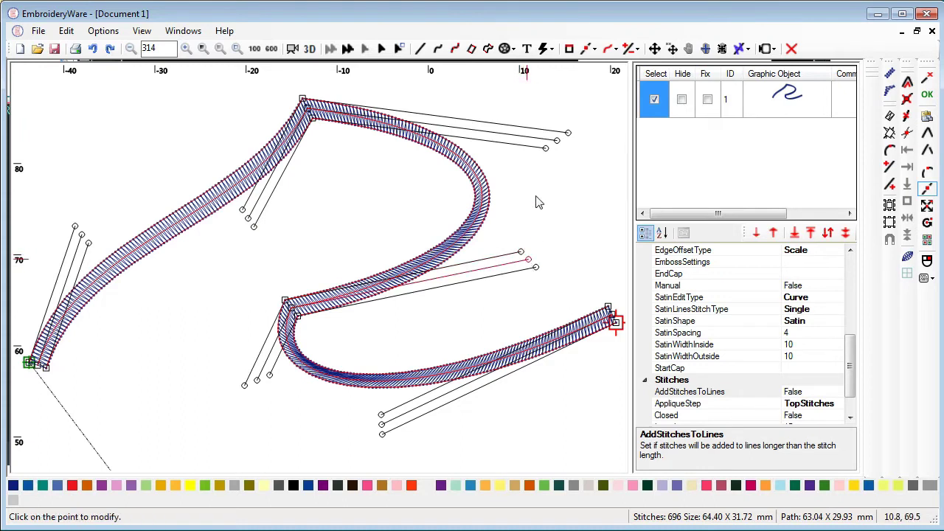
pyautogui.click(530, 264)
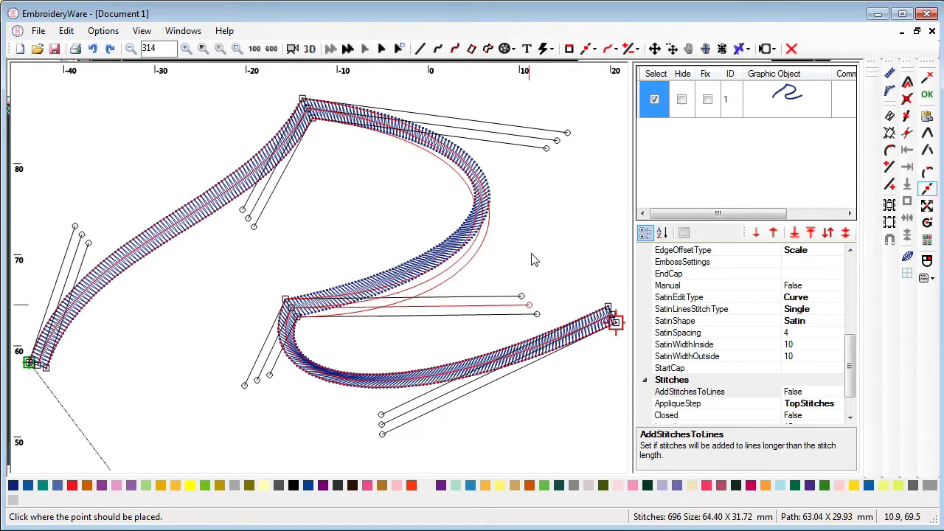
pyautogui.click(528, 253)
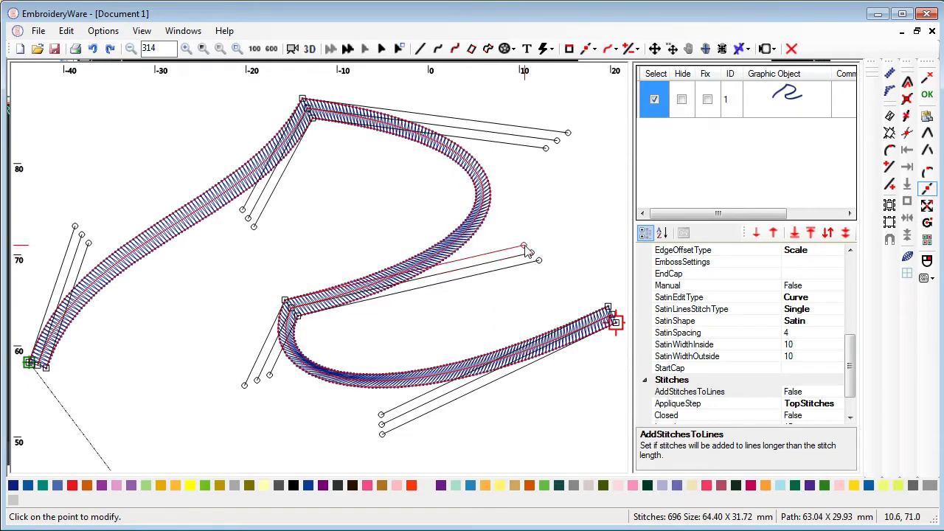
pyautogui.click(529, 252)
pyautogui.click(532, 254)
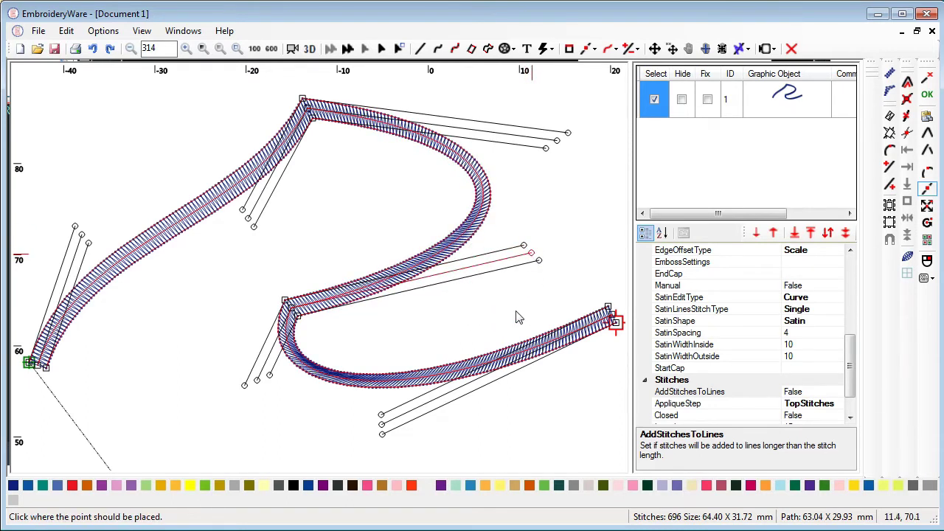
pyautogui.click(532, 254)
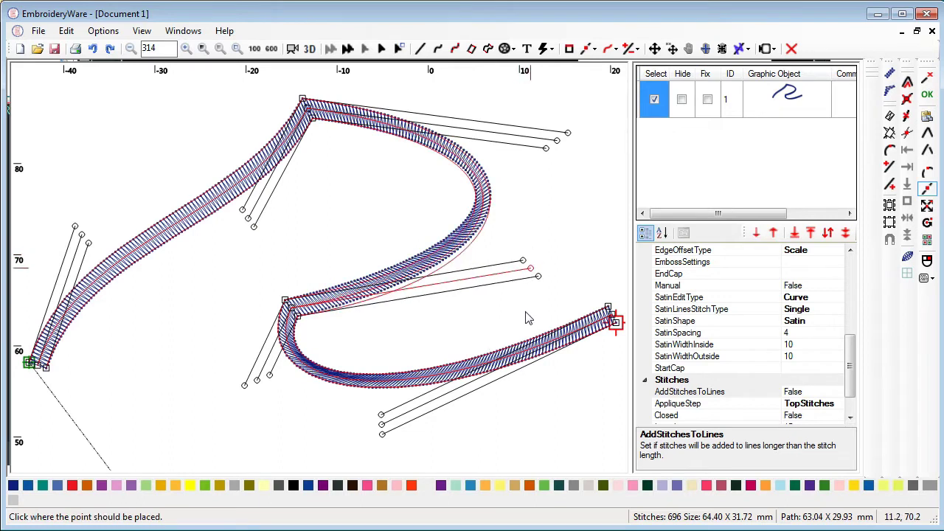
pyautogui.click(544, 259)
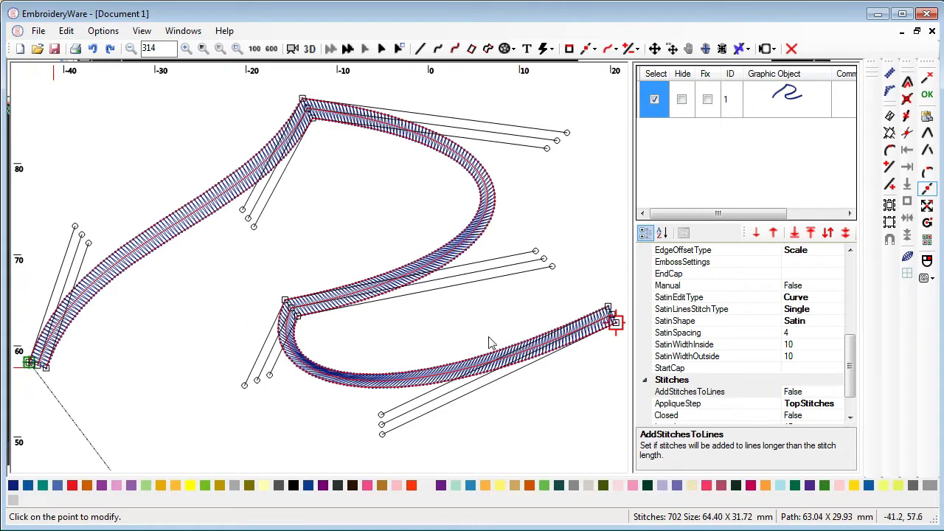
# - Review the curve's satin properties, checking the choices for edit type, lines stitch type, satin shape, corner short stitching and connection paths
pyautogui.moveTo(585, 362); pyautogui.dragTo(576, 349)
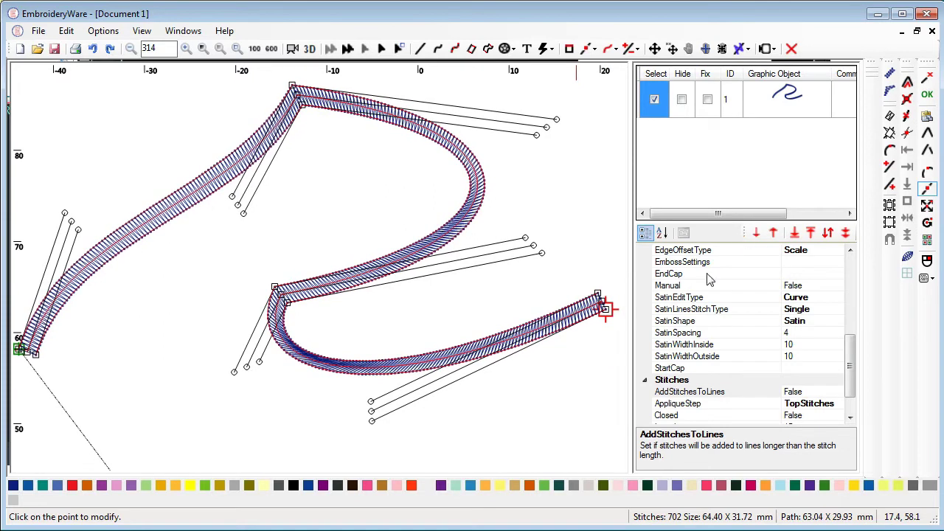
pyautogui.click(851, 276)
pyautogui.moveTo(850, 303); pyautogui.dragTo(854, 338)
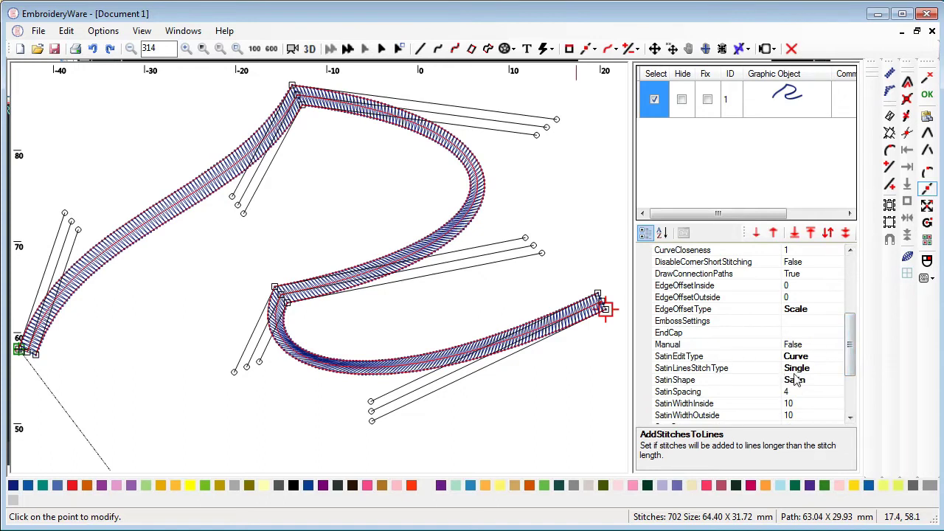
pyautogui.moveTo(851, 344)
pyautogui.mouseDown()
pyautogui.moveTo(850, 353)
pyautogui.moveTo(851, 332)
pyautogui.mouseUp()
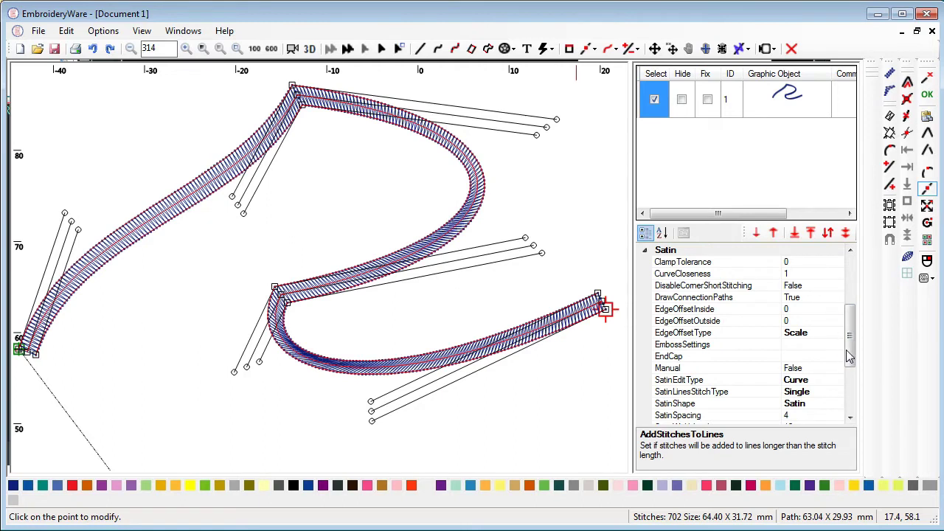
pyautogui.moveTo(853, 342); pyautogui.dragTo(850, 372)
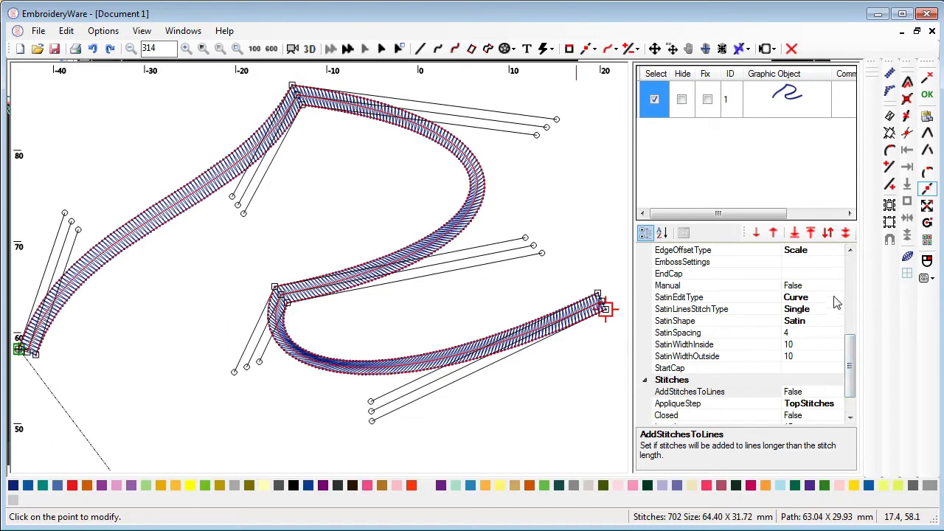
pyautogui.click(834, 298)
pyautogui.click(836, 311)
pyautogui.click(837, 309)
pyautogui.click(837, 311)
pyautogui.click(834, 323)
pyautogui.click(837, 322)
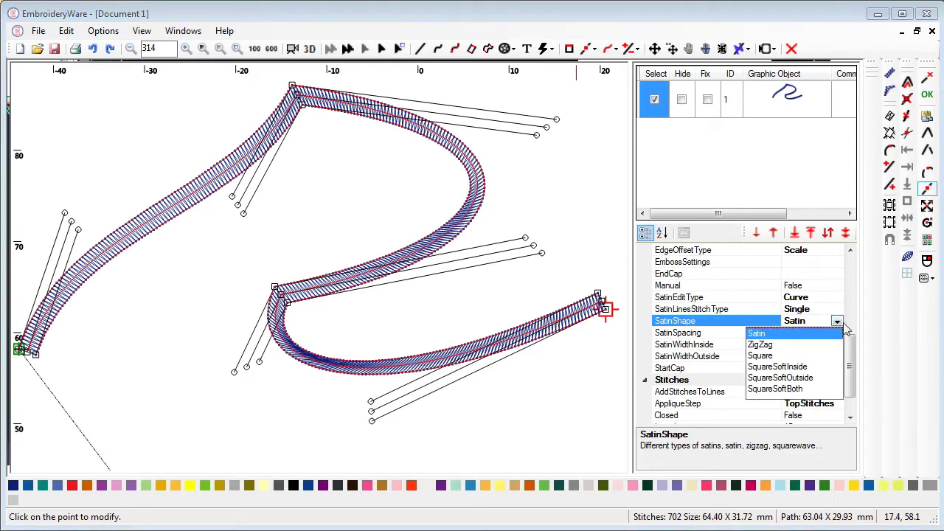
pyautogui.click(839, 320)
pyautogui.moveTo(851, 348); pyautogui.dragTo(850, 306)
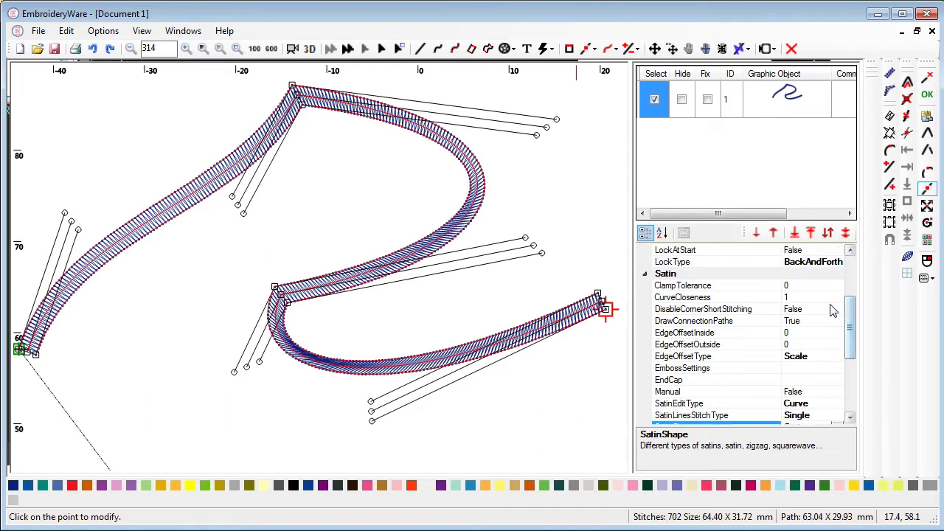
pyautogui.click(832, 308)
pyautogui.click(836, 325)
pyautogui.click(836, 323)
pyautogui.click(838, 328)
# - Set the satin curve's EdgeOffsetType to TaperUp
pyautogui.click(838, 356)
pyautogui.click(837, 357)
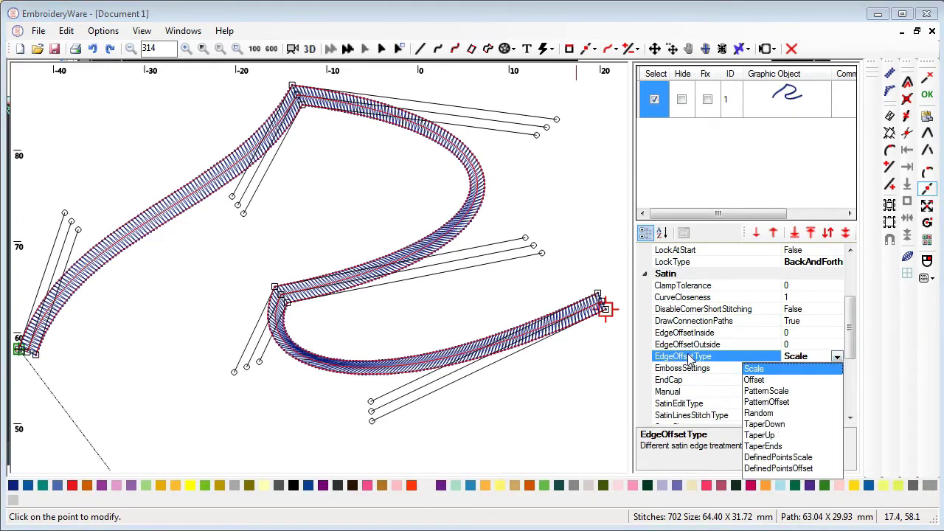
pyautogui.click(760, 436)
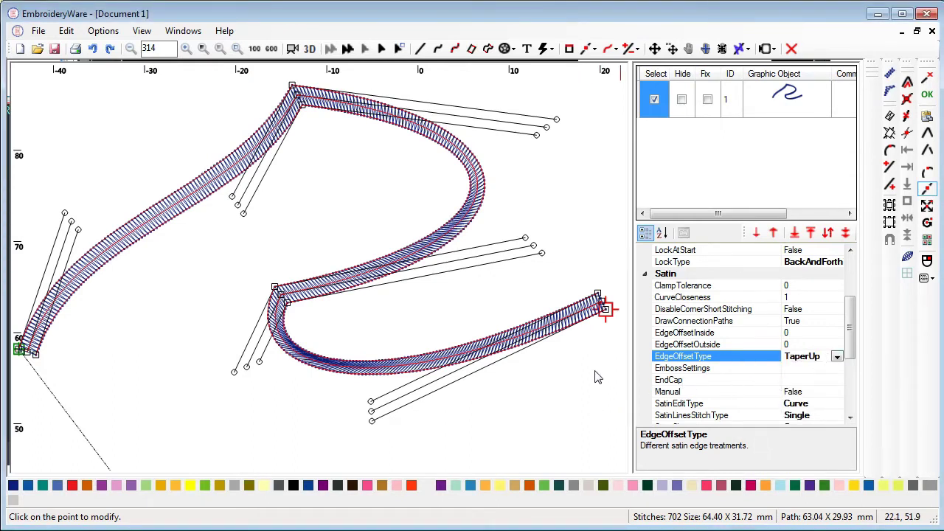
# - Set EdgeOffsetType to TaperEnds and both EdgeOffsetInside and EdgeOffsetOutside to 1 so the satin tapers at both ends
pyautogui.click(812, 345)
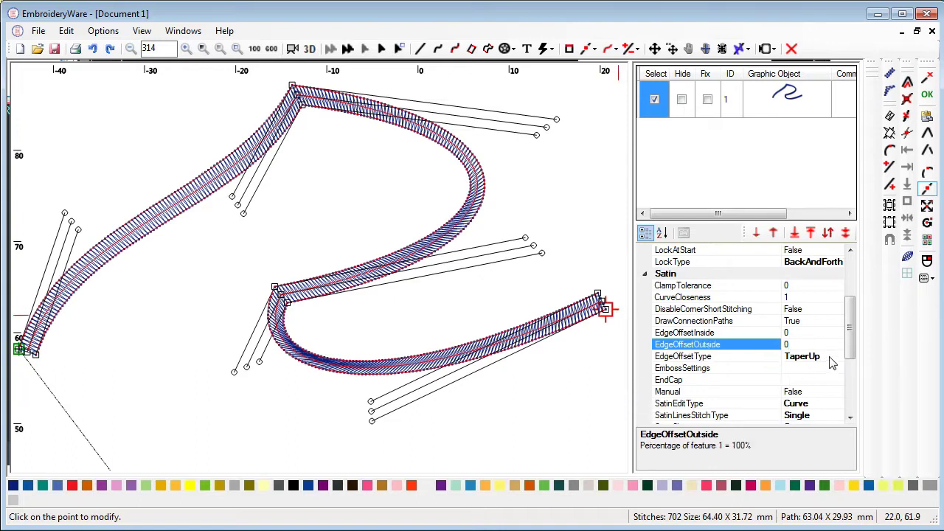
pyautogui.click(830, 357)
pyautogui.click(837, 357)
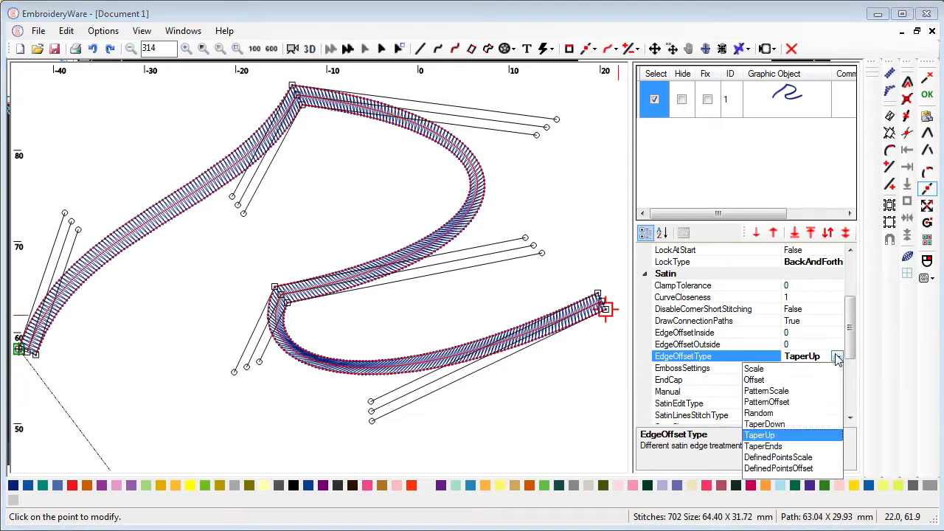
pyautogui.click(767, 446)
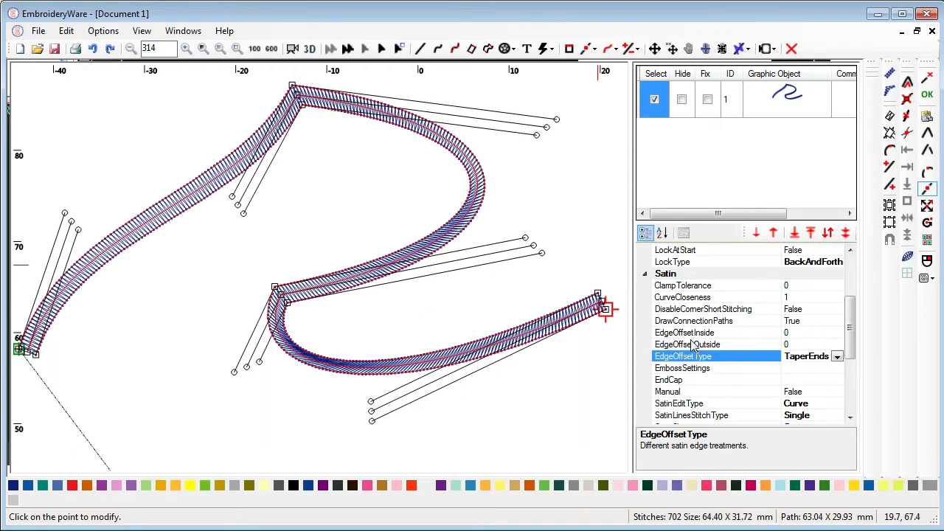
pyautogui.click(798, 333)
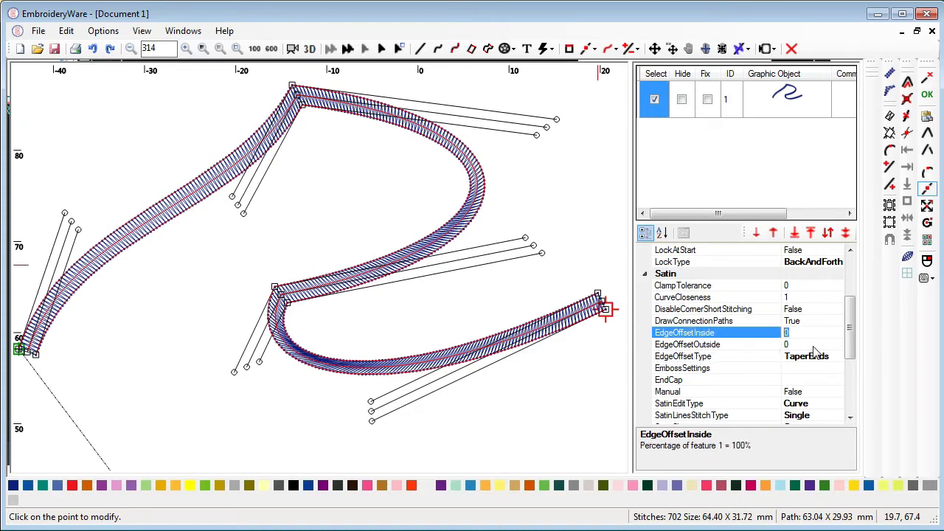
pyautogui.click(804, 345)
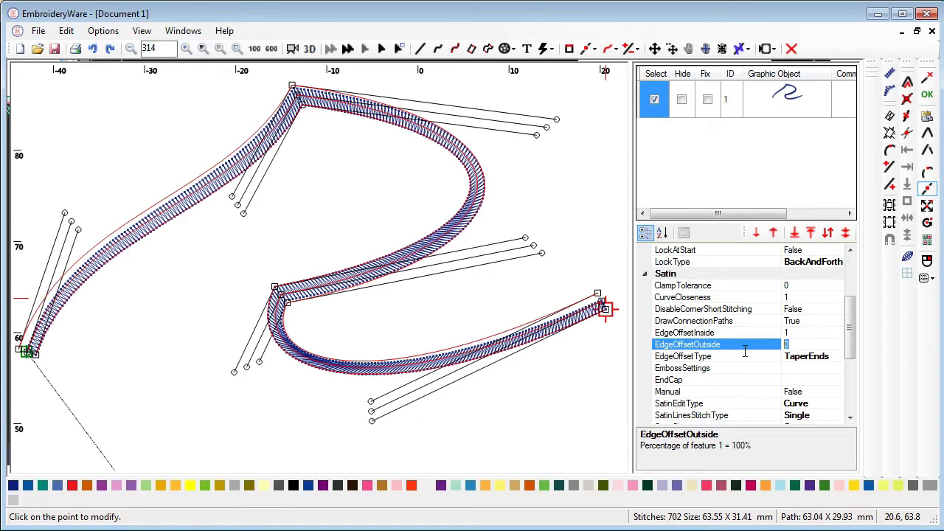
pyautogui.write('1')
pyautogui.press('Return')
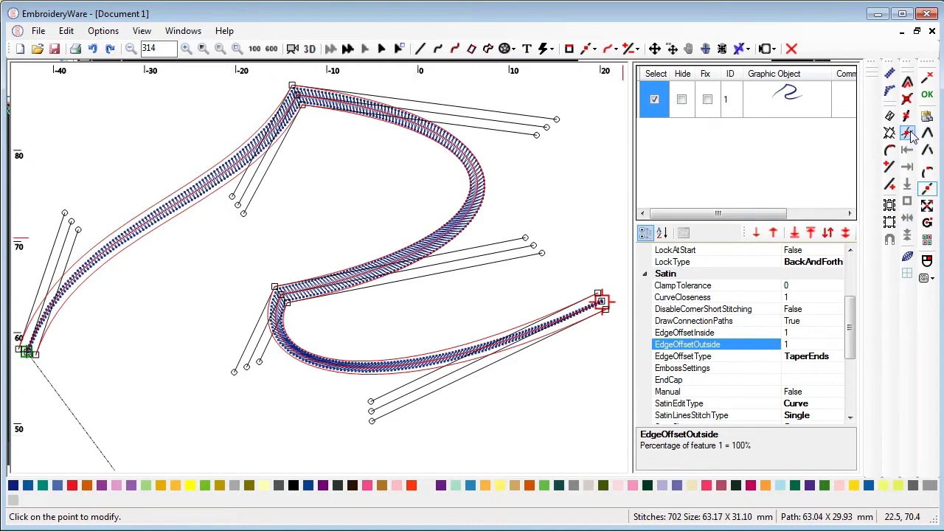
# - Add three endpoints along the satin curve's tight lower bend
pyautogui.click(890, 150)
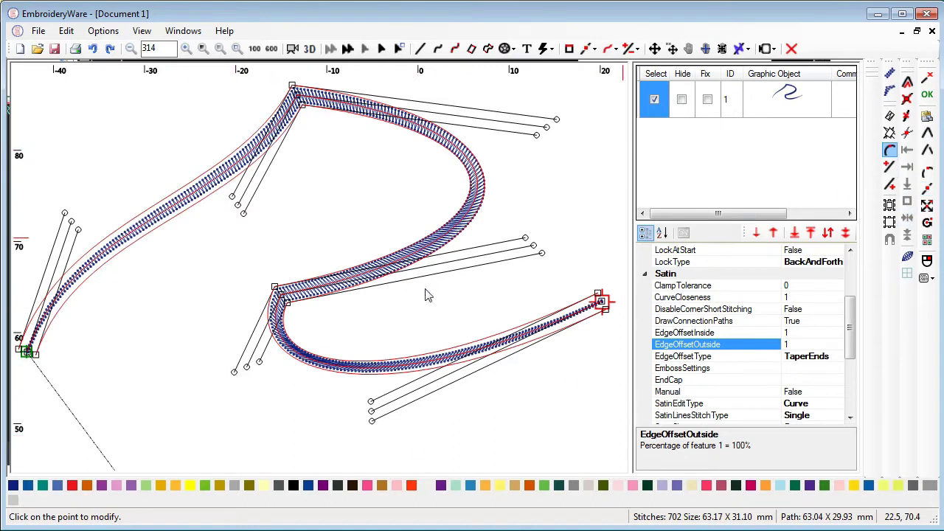
pyautogui.click(282, 347)
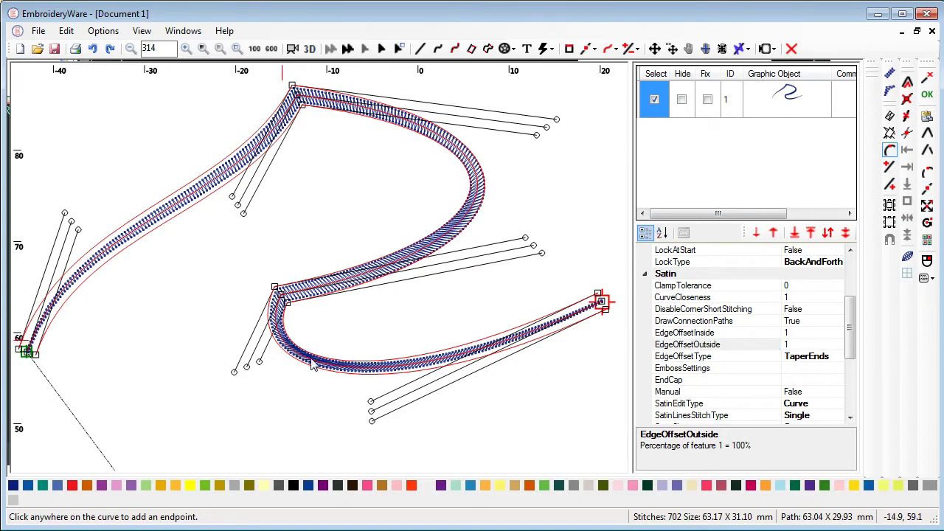
pyautogui.click(377, 368)
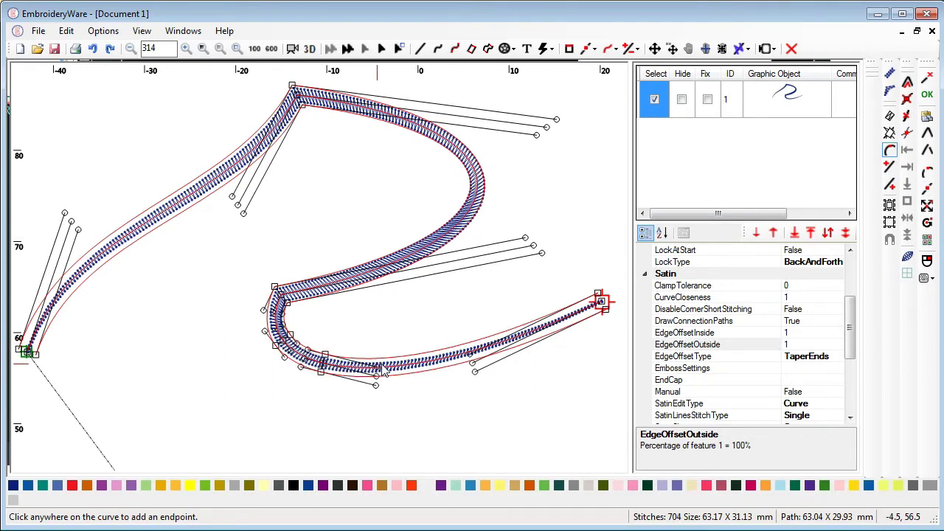
pyautogui.click(397, 371)
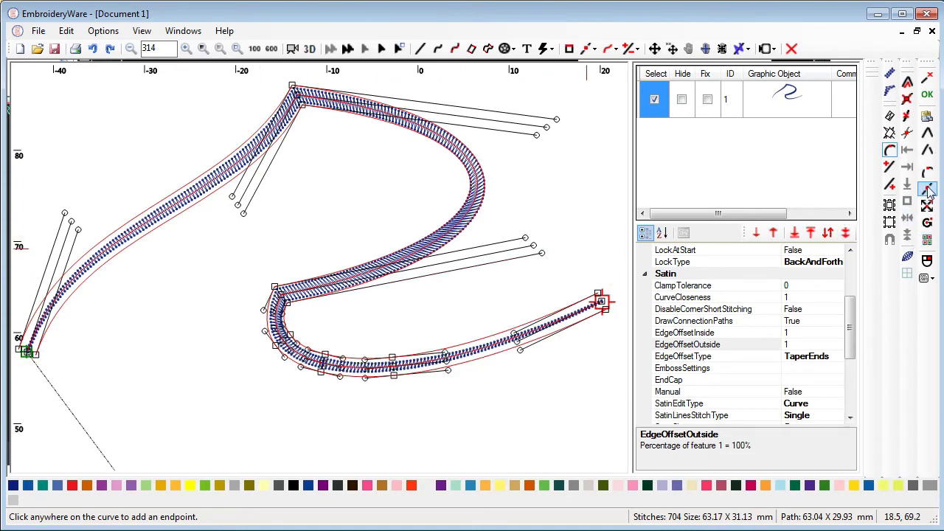
# - Delete all five intermediate endpoints from the satin curve, keeping only its start and end points
pyautogui.click(907, 101)
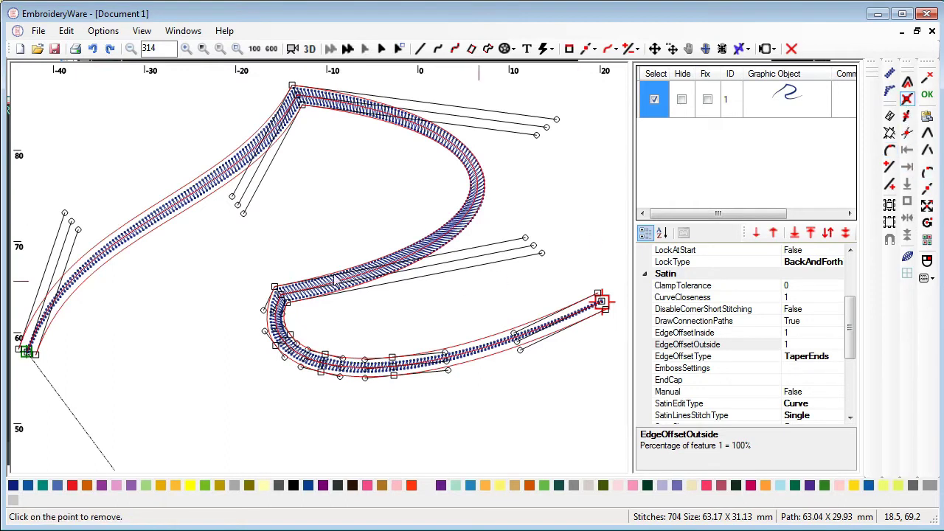
pyautogui.click(336, 129)
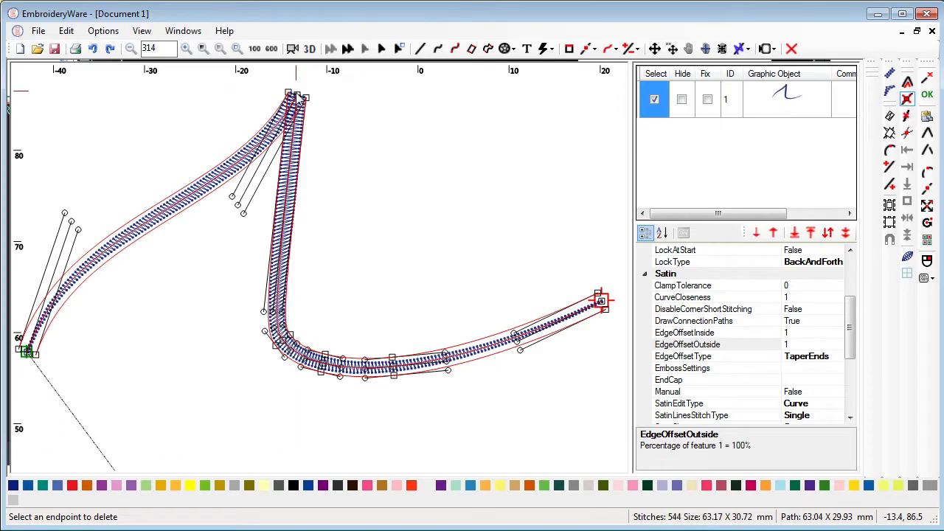
pyautogui.click(297, 99)
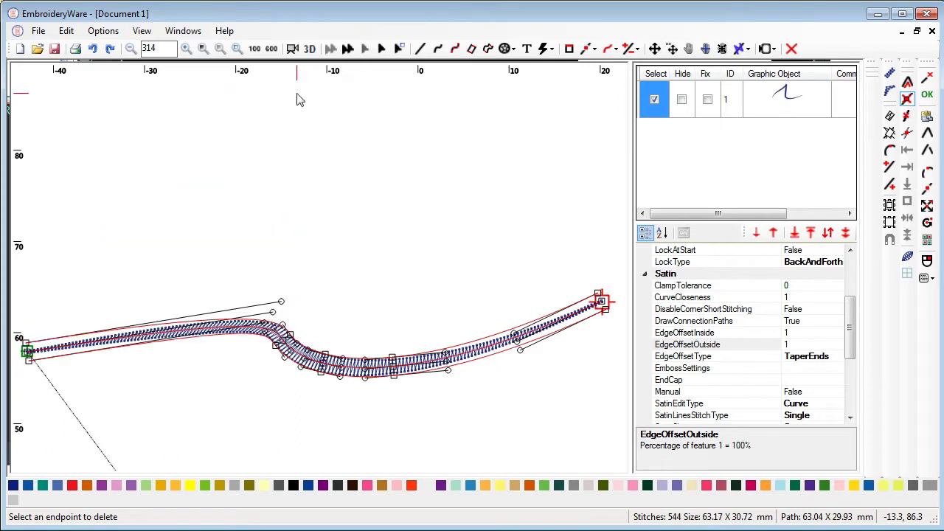
pyautogui.click(282, 344)
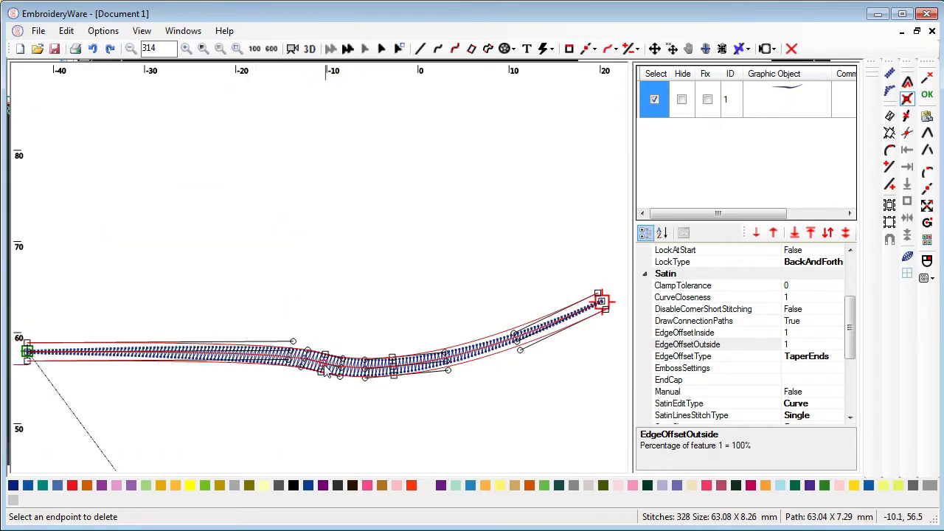
pyautogui.click(325, 370)
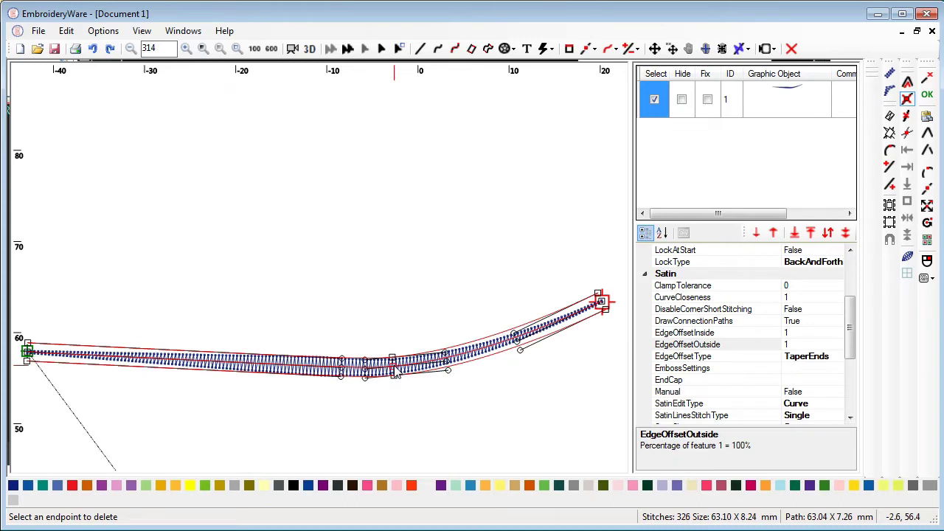
pyautogui.click(395, 371)
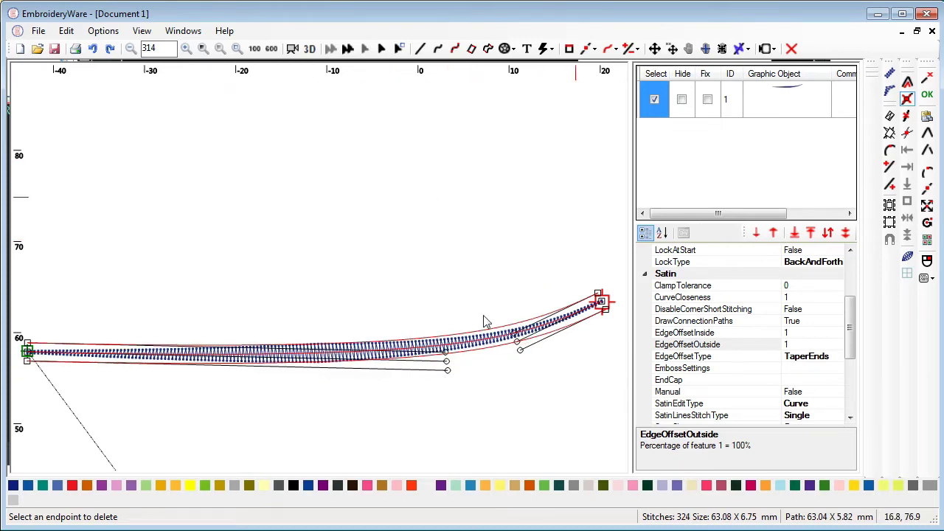
# - Move the start point's control handle up to about (-5.3, 80.0) to arch the satin, and show it in 3D view
pyautogui.click(927, 189)
pyautogui.click(450, 367)
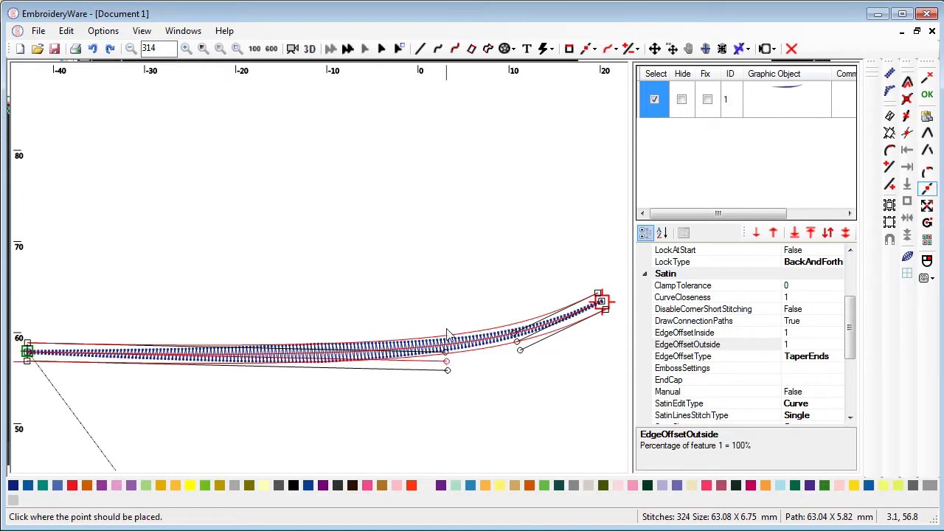
pyautogui.click(370, 151)
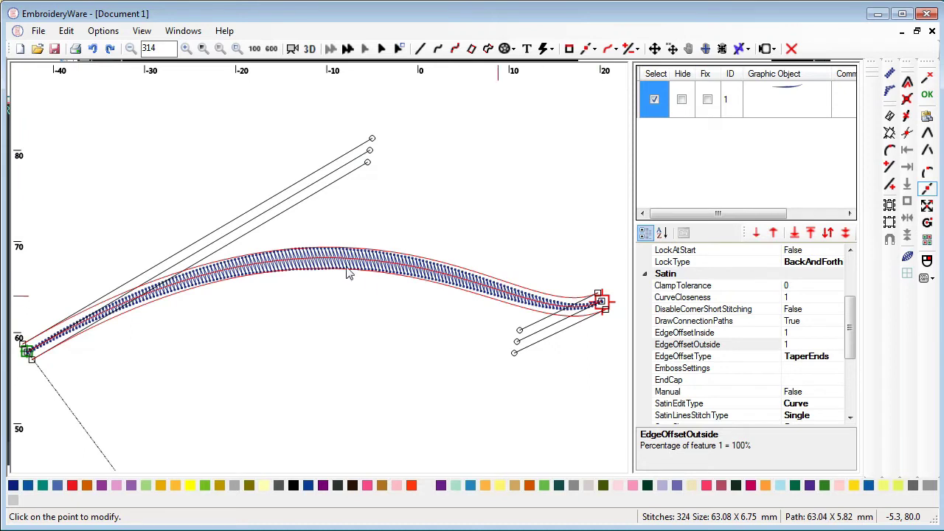
pyautogui.click(310, 48)
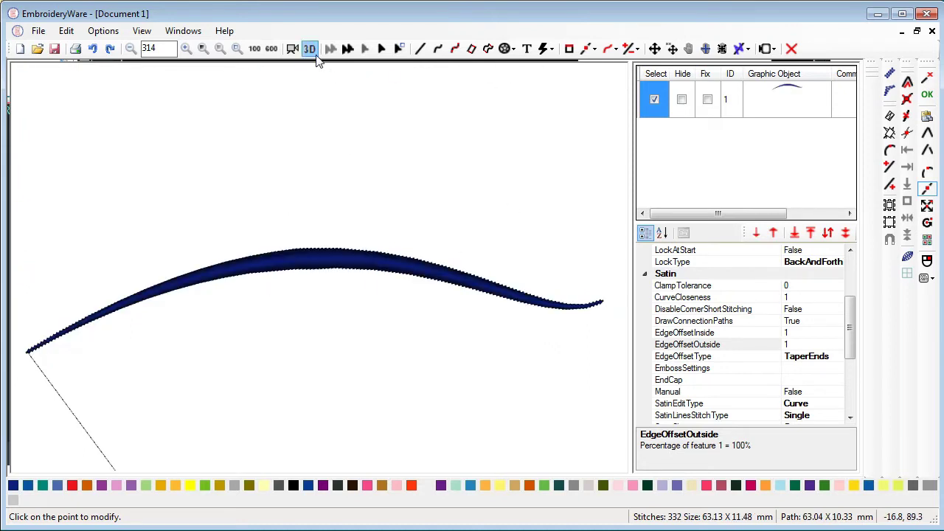
# - Leave 3D view and move the end point's control handle below the curve and back up to about (9.8, 80.1)
pyautogui.click(312, 50)
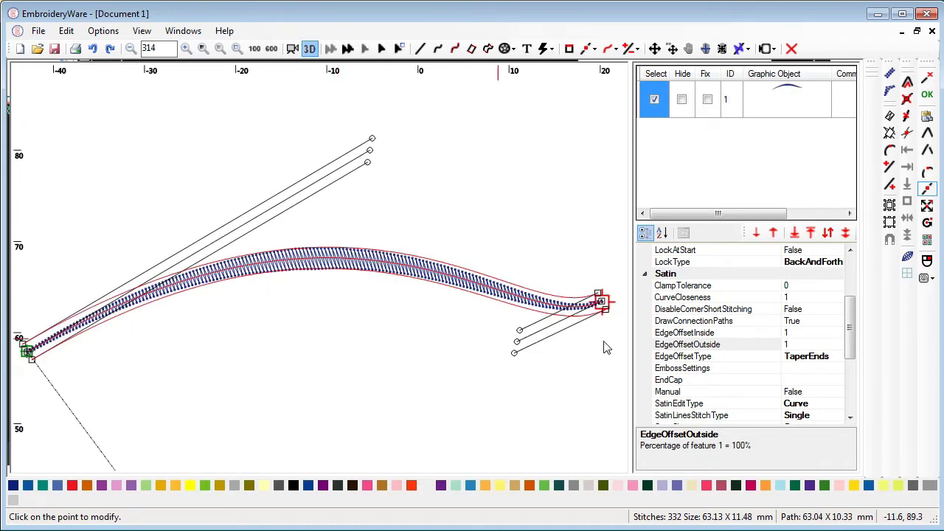
pyautogui.click(516, 343)
pyautogui.click(295, 399)
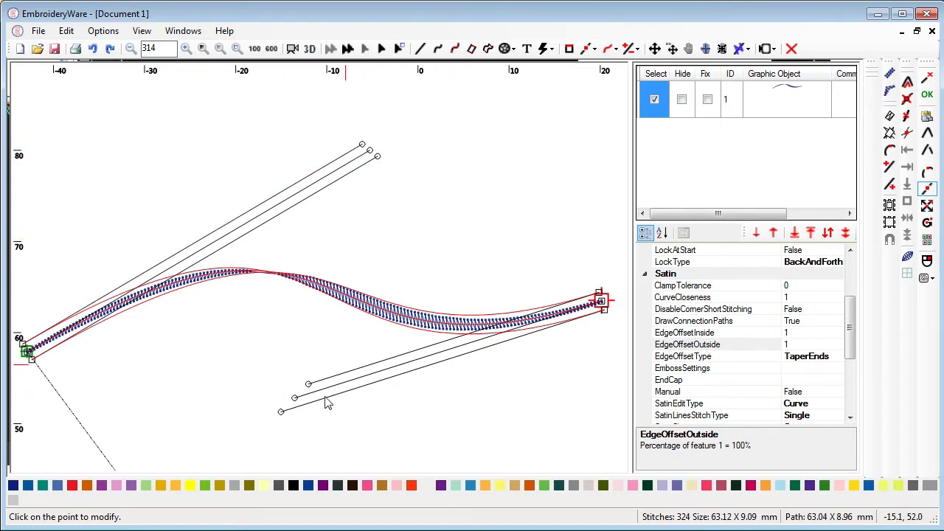
pyautogui.click(295, 398)
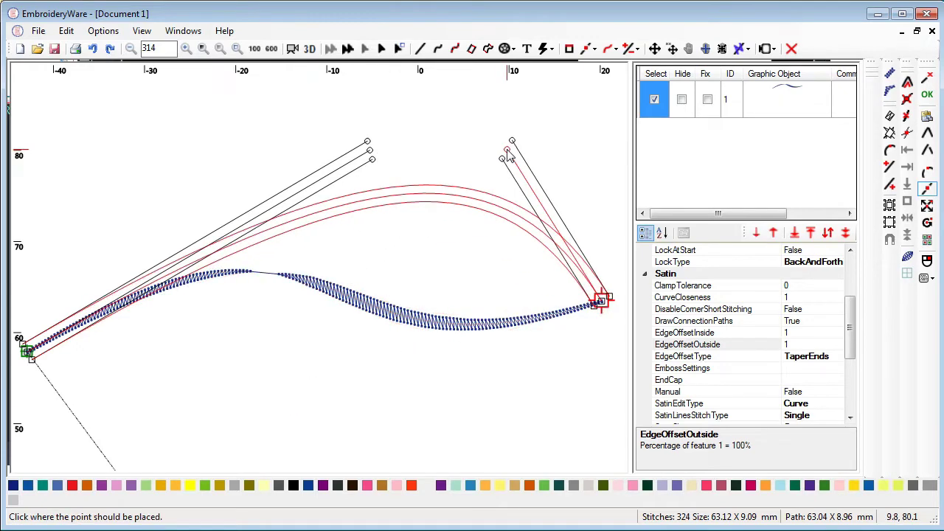
pyautogui.click(507, 149)
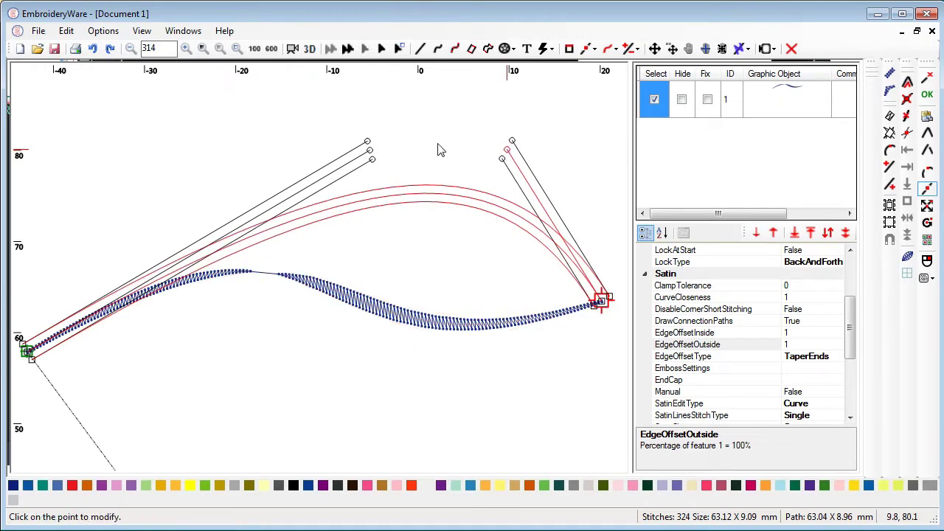
# - Move the start point's control handle to about (-25, 82) and the end point's control handle to about (-6.5, 80.5)
pyautogui.click(373, 154)
pyautogui.click(189, 135)
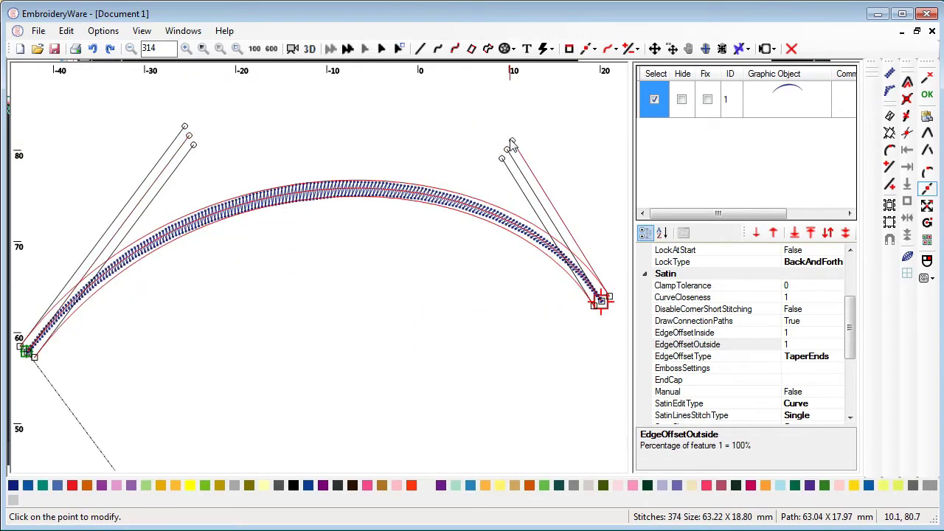
pyautogui.click(508, 151)
pyautogui.click(360, 153)
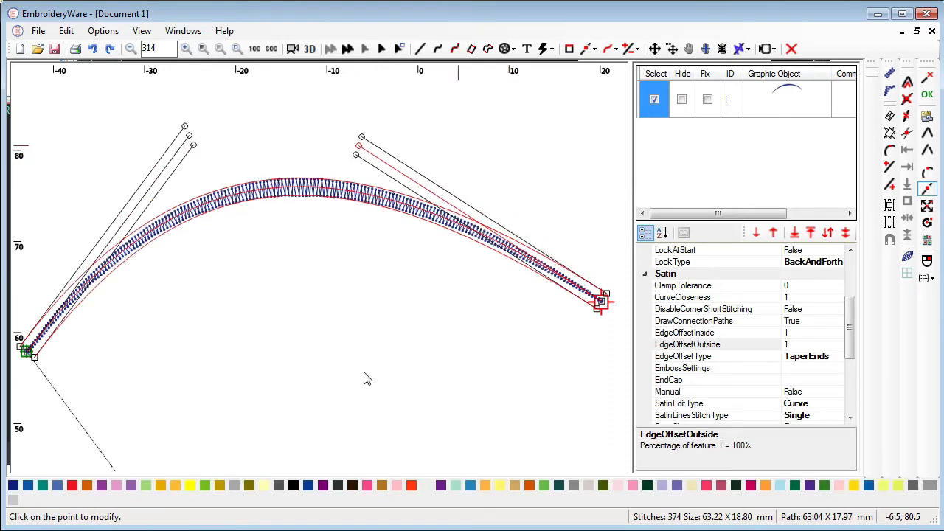
# - Set both SatinWidthInside and SatinWidthOutside to 20 to widen the tapered satin
pyautogui.moveTo(844, 332); pyautogui.dragTo(852, 386)
pyautogui.click(818, 309)
pyautogui.doubleClick(789, 311)
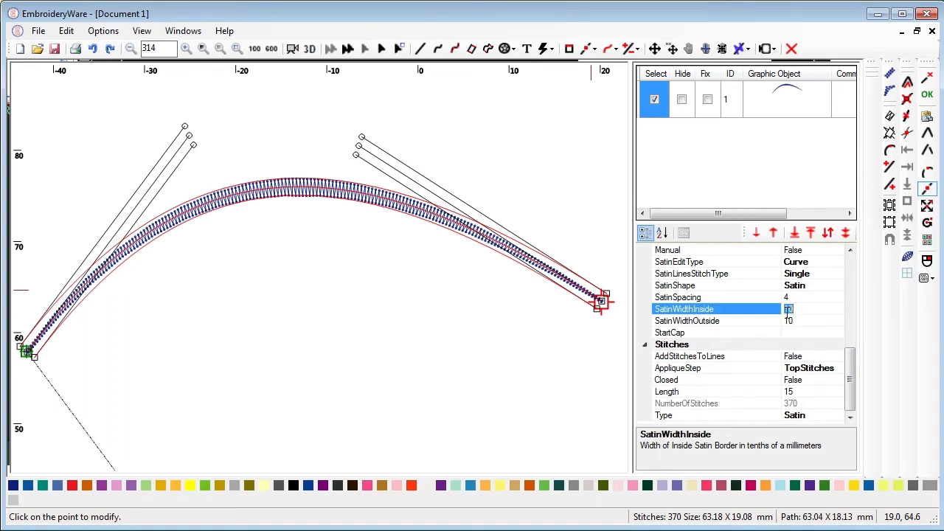
pyautogui.write('20')
pyautogui.press('Return')
pyautogui.click(783, 323)
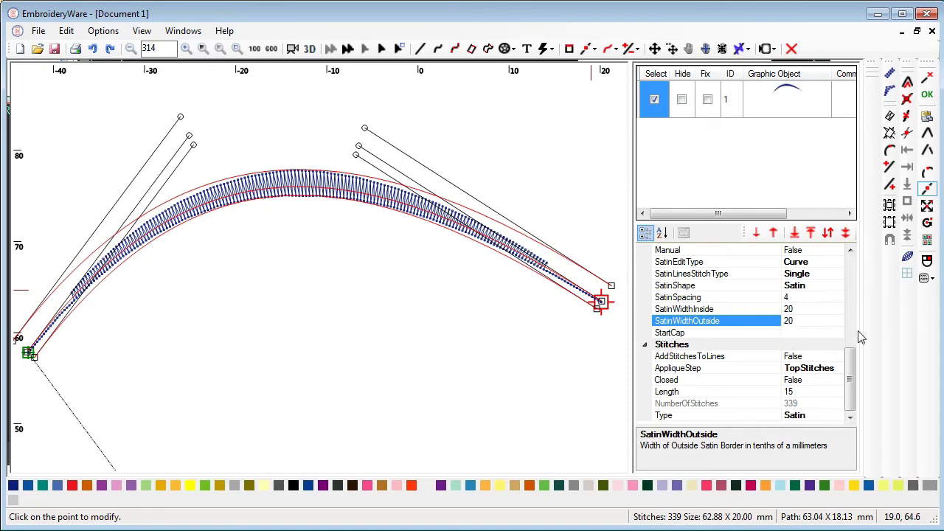
pyautogui.click(594, 300)
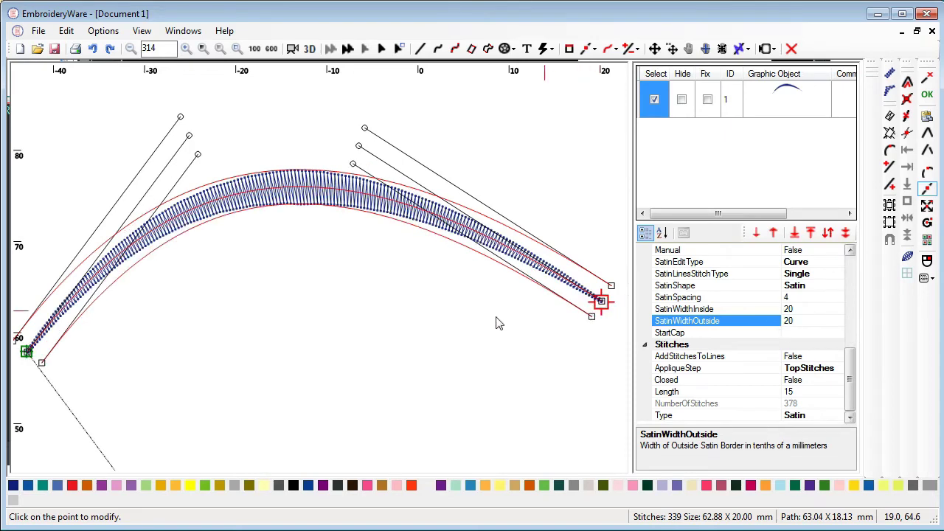
# - Move the end point's control handle to about (5.7, 80.5) and the start point's control handle to about (-31.0, 83.7)
pyautogui.click(360, 149)
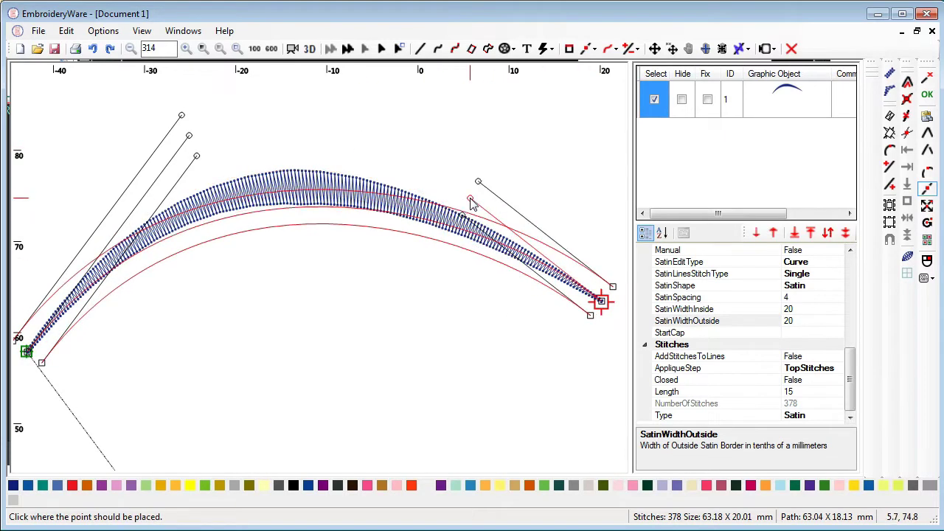
pyautogui.click(332, 155)
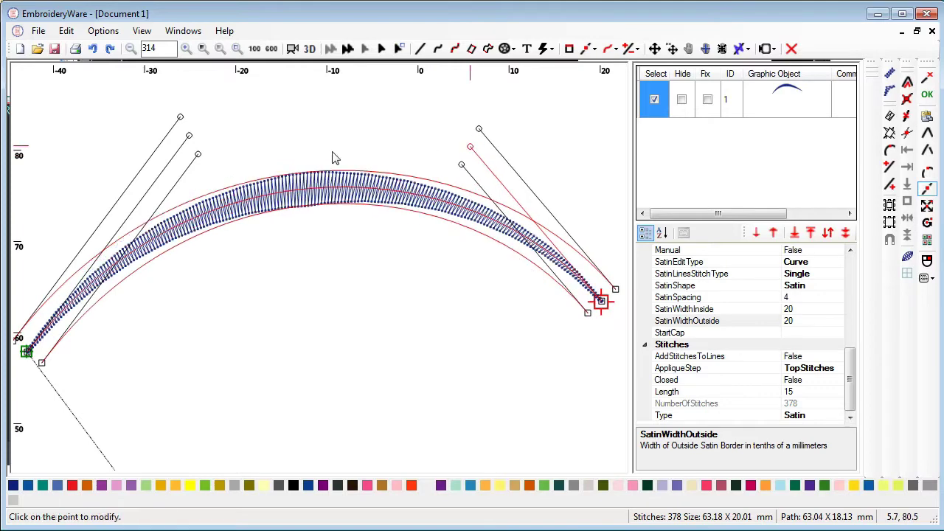
pyautogui.click(189, 137)
pyautogui.click(135, 118)
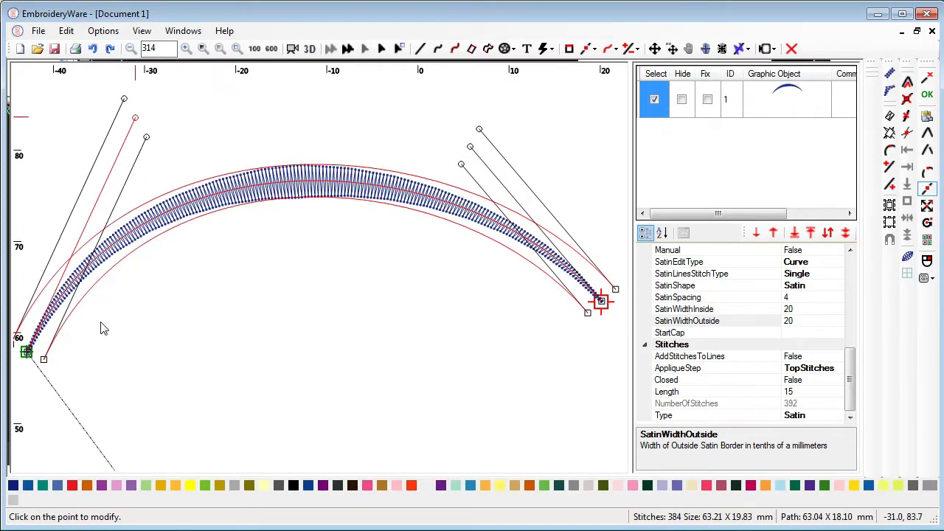
# - Move the satin curve's start point to about (-23.9, 51.6) to form a tighter arch
pyautogui.click(26, 354)
pyautogui.click(199, 410)
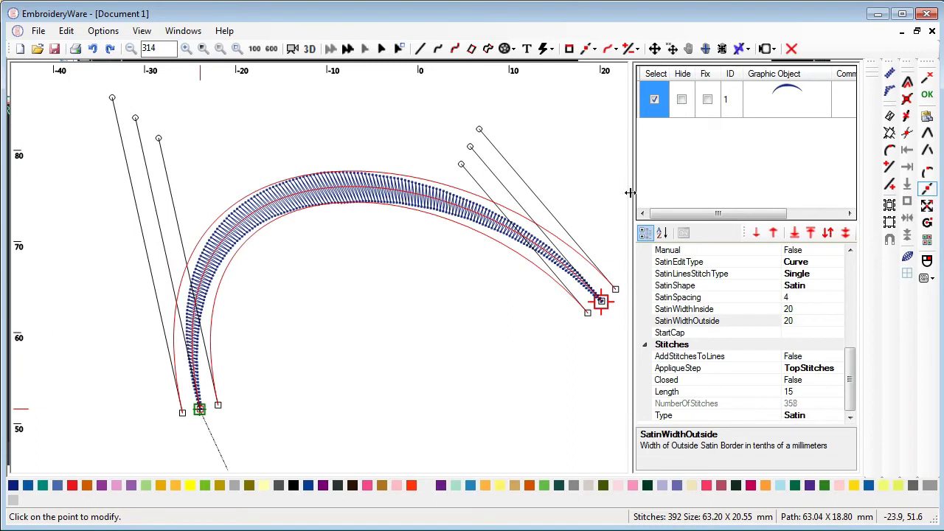
# - Change the satin's EdgeOffsetType to TaperUp and preview the result in 3D view before returning to the stitch view
pyautogui.click(851, 271)
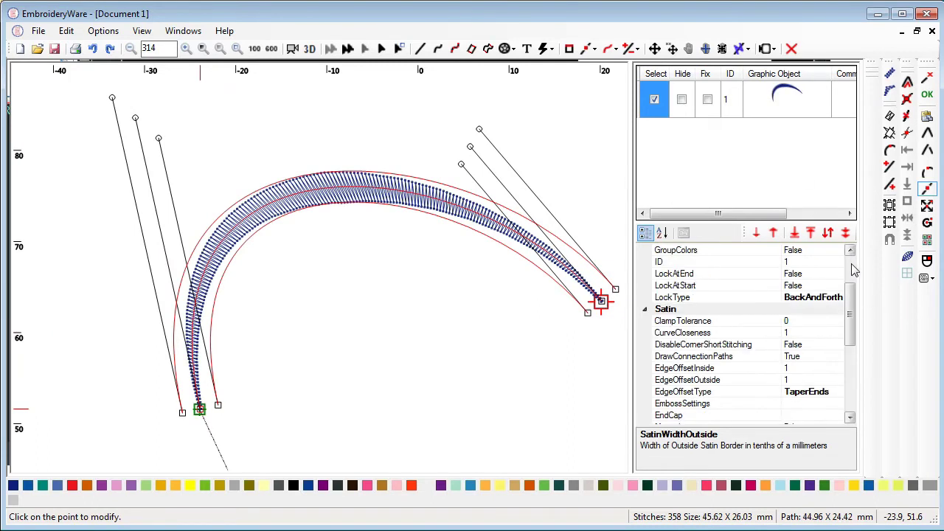
pyautogui.scroll(2, 853, 304)
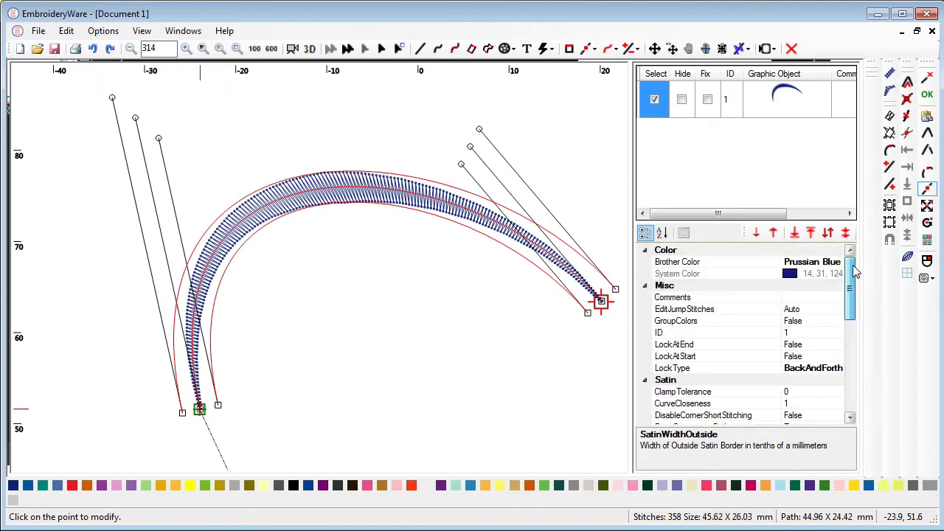
pyautogui.scroll(-4, 853, 310)
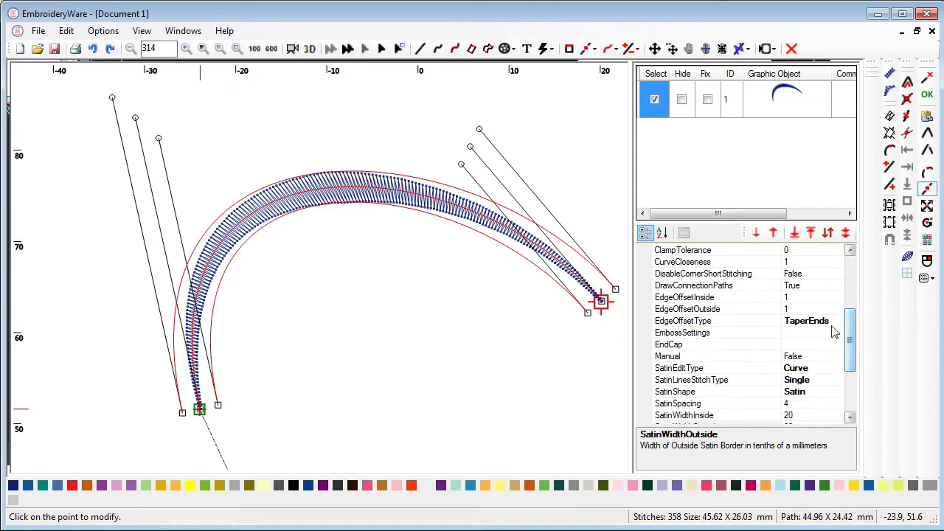
pyautogui.click(705, 325)
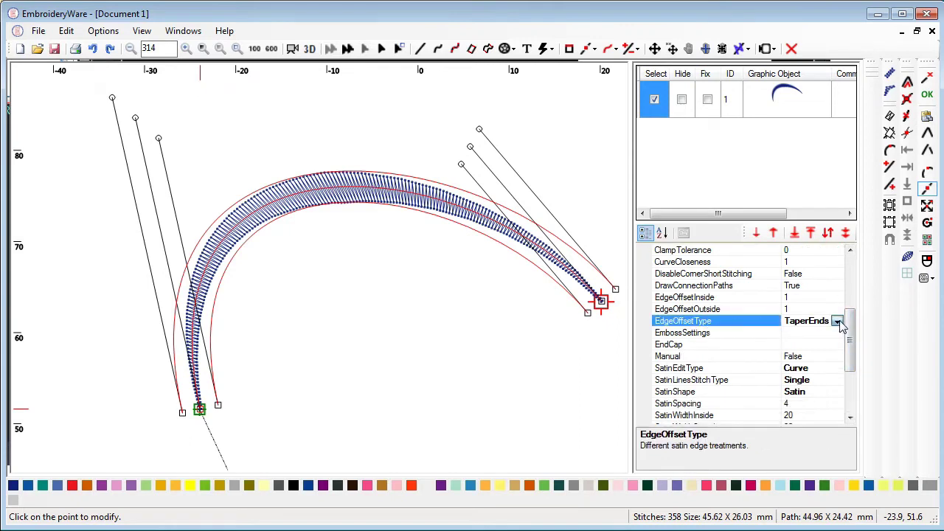
pyautogui.click(837, 321)
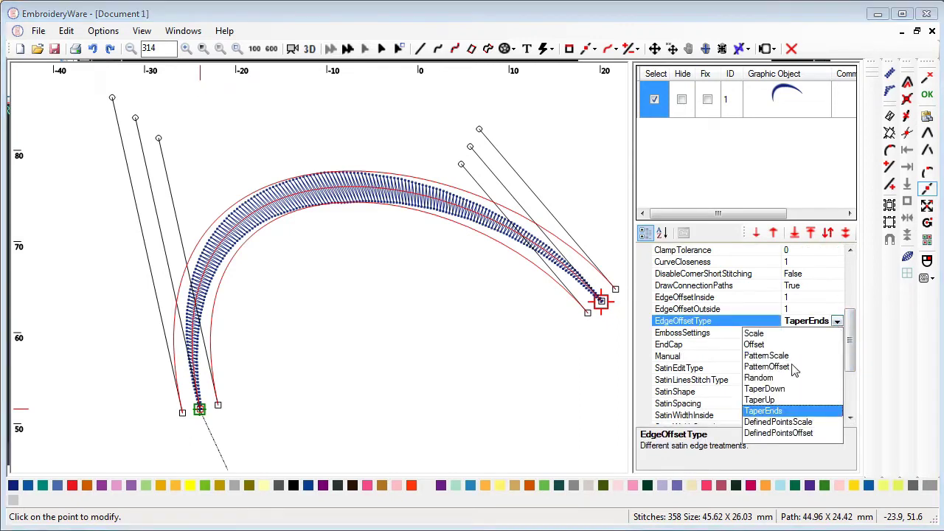
pyautogui.click(767, 411)
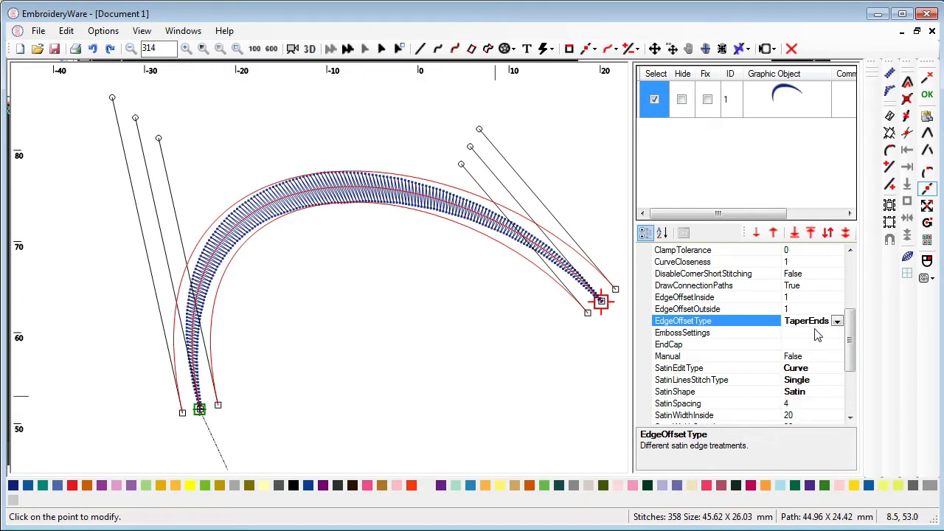
pyautogui.click(837, 321)
pyautogui.click(759, 399)
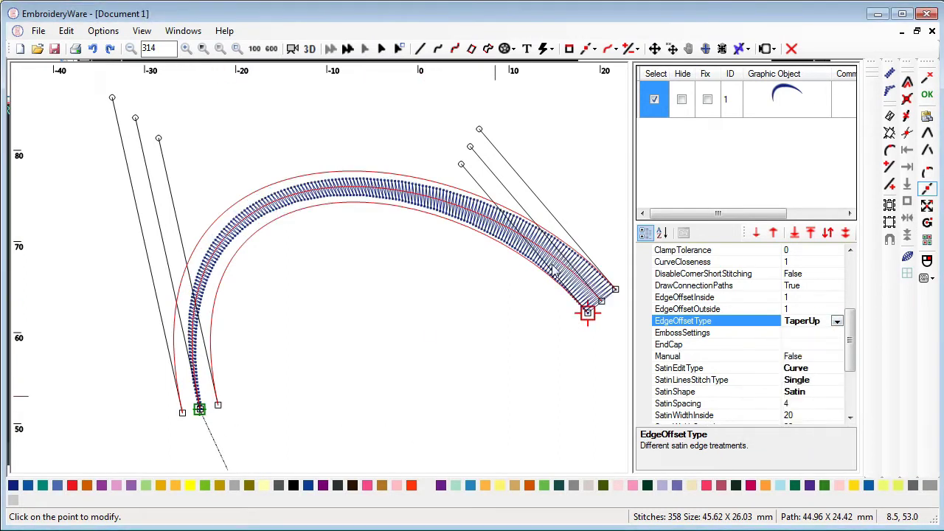
pyautogui.click(310, 49)
pyautogui.click(310, 49)
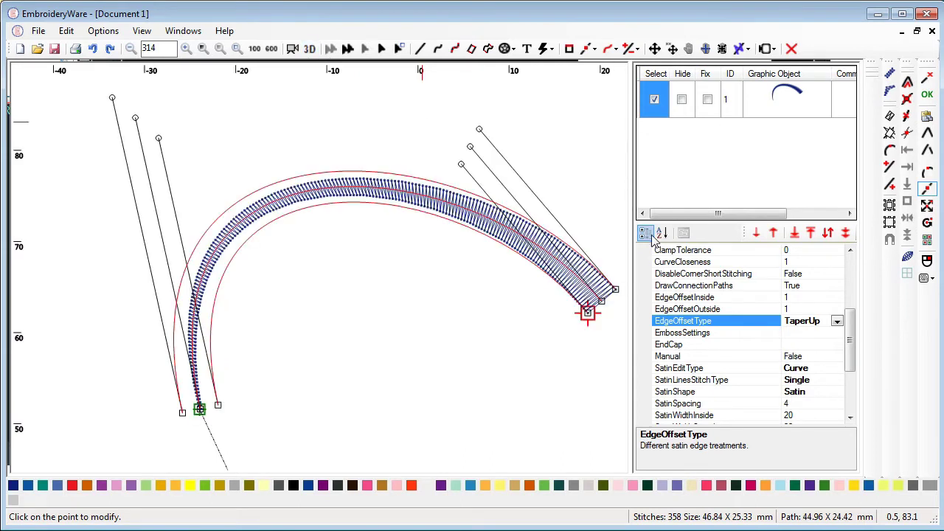
# - Set EdgeOffsetType to TaperDown so the satin narrows toward its end point, and look over the other available edge types
pyautogui.click(837, 322)
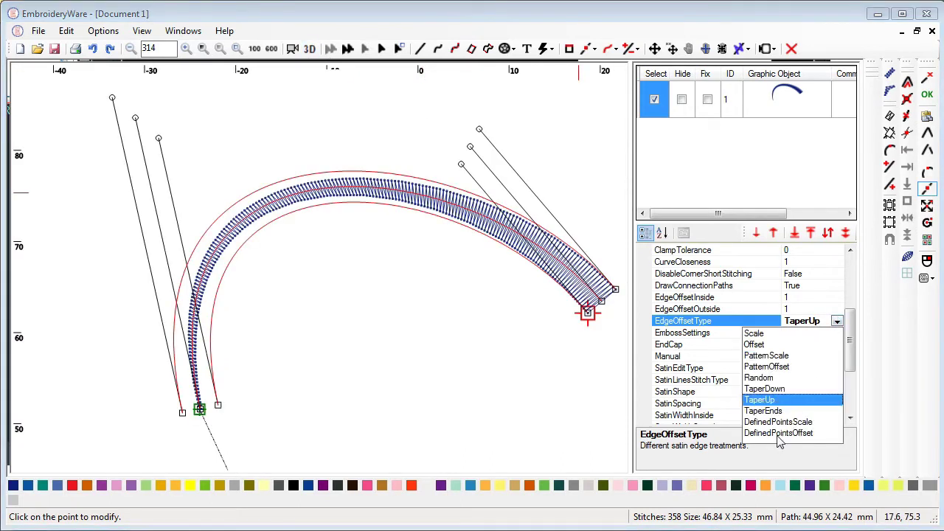
pyautogui.click(764, 389)
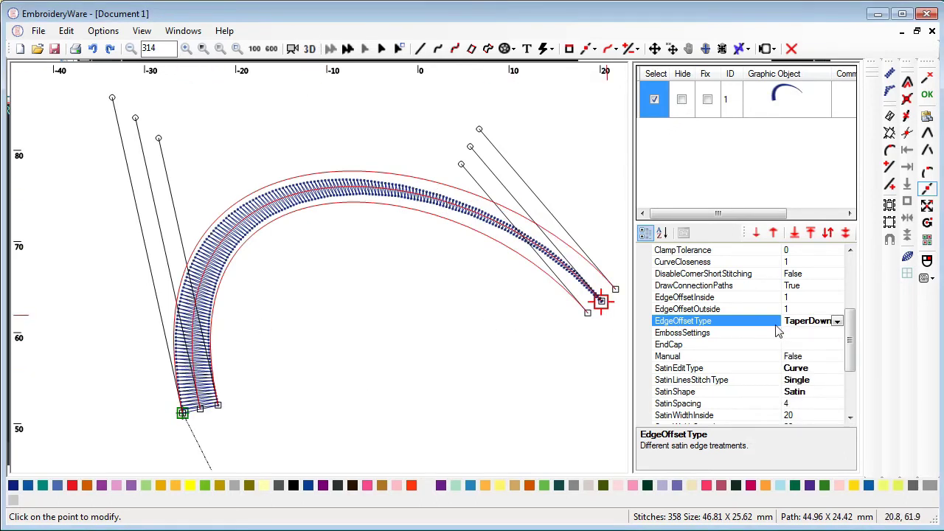
pyautogui.click(838, 322)
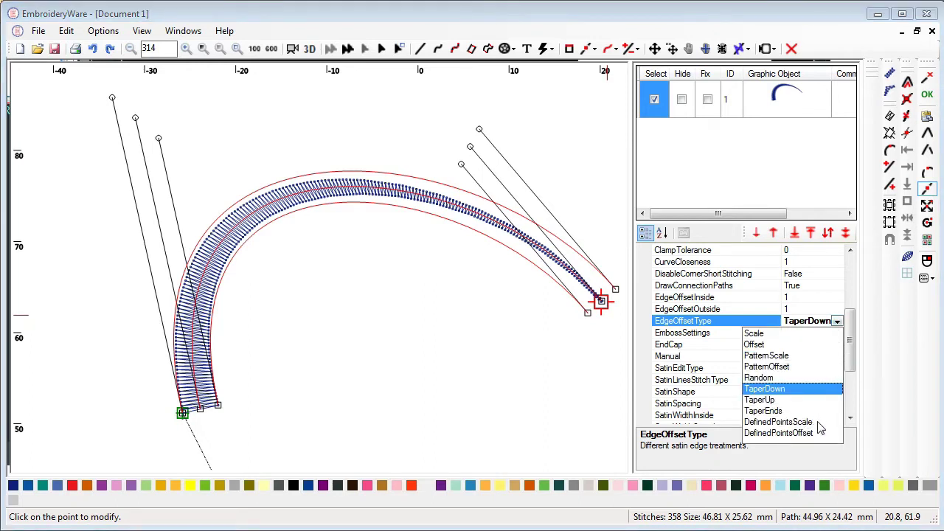
pyautogui.click(846, 357)
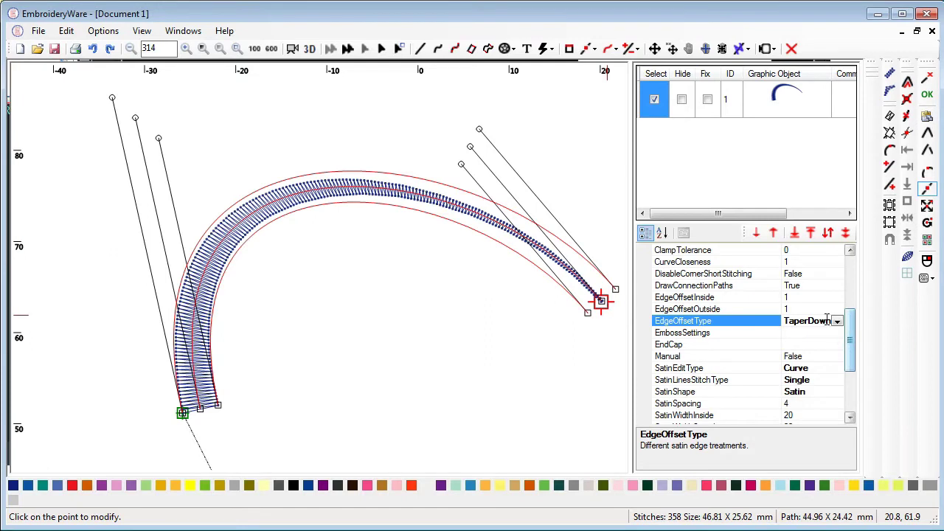
pyautogui.click(838, 323)
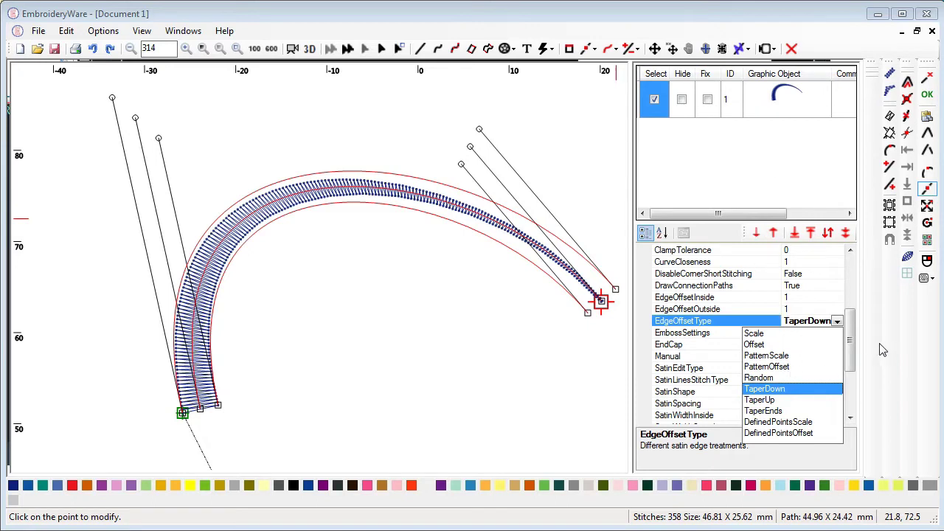
pyautogui.click(850, 340)
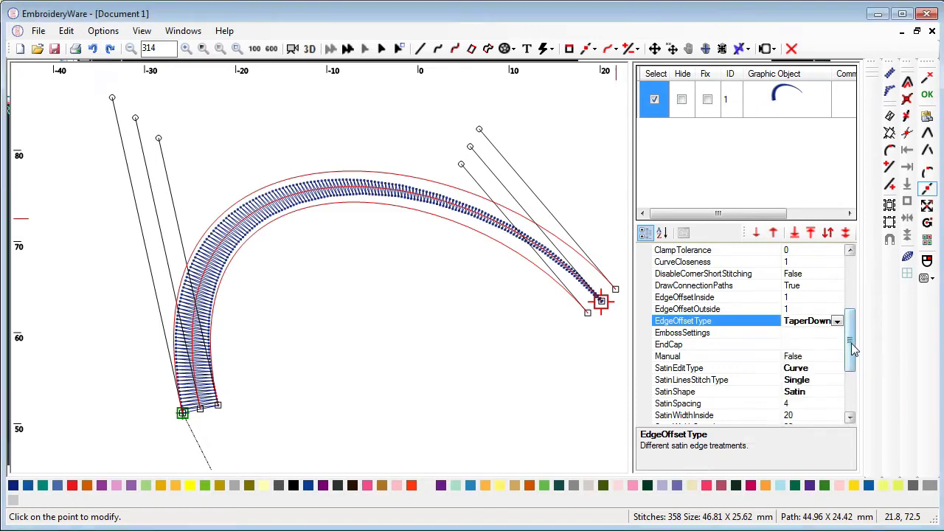
# - Try EdgeOffsetOutside and EdgeOffsetInside at -1, and restore both values to 1
pyautogui.click(807, 309)
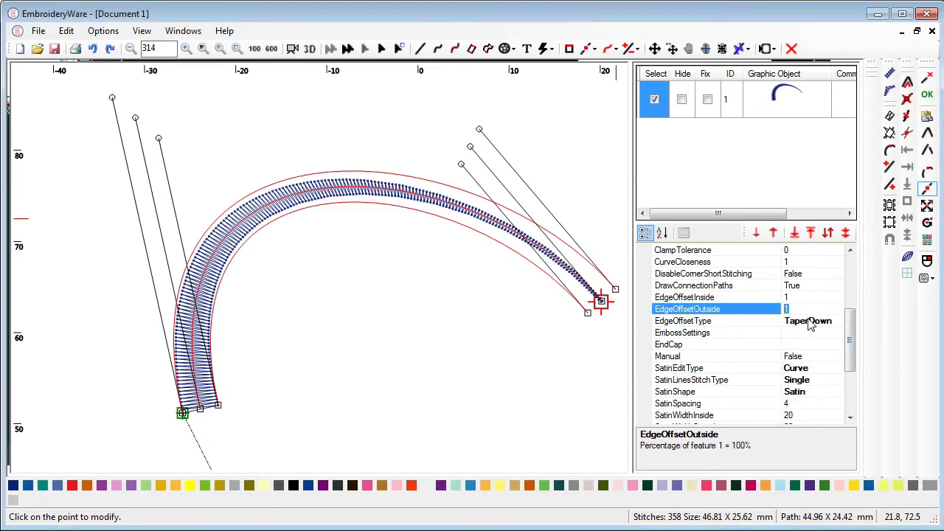
pyautogui.write('-1')
pyautogui.click(797, 297)
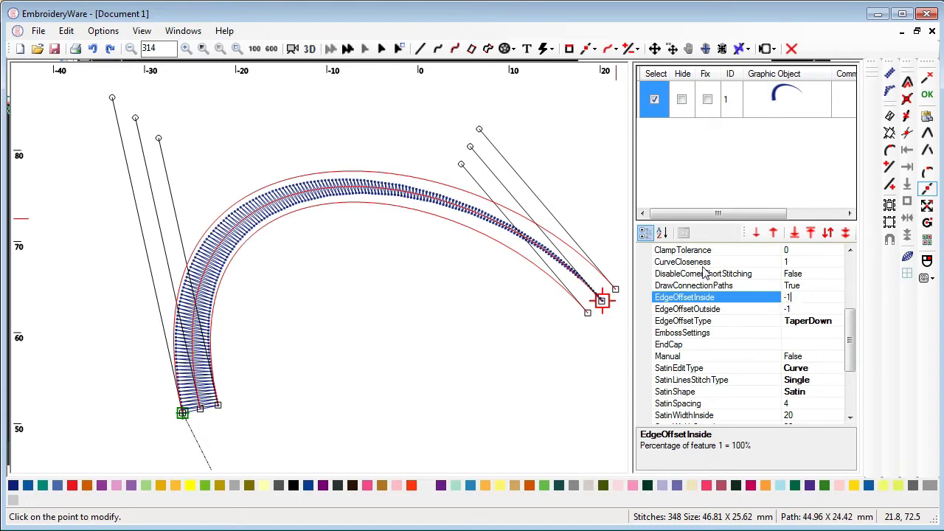
pyautogui.press('Return')
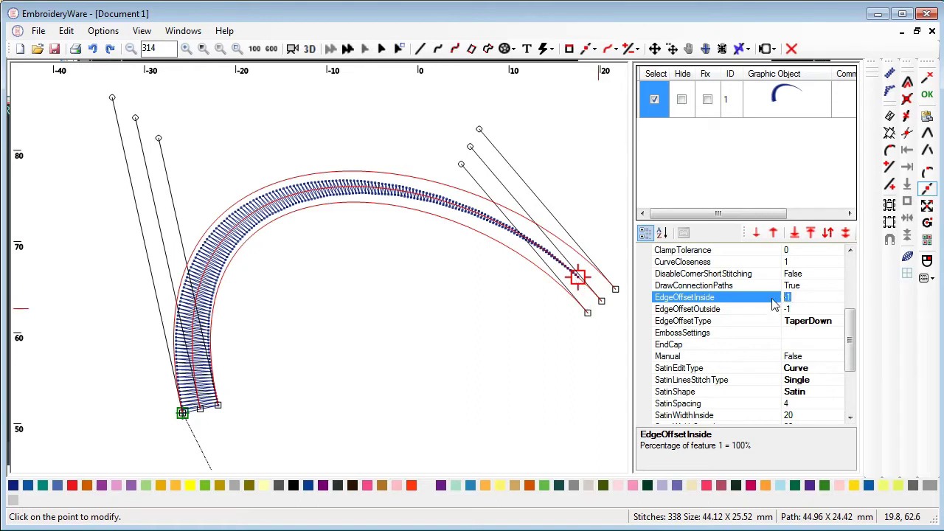
pyautogui.write('1')
pyautogui.moveTo(804, 309); pyautogui.dragTo(779, 310)
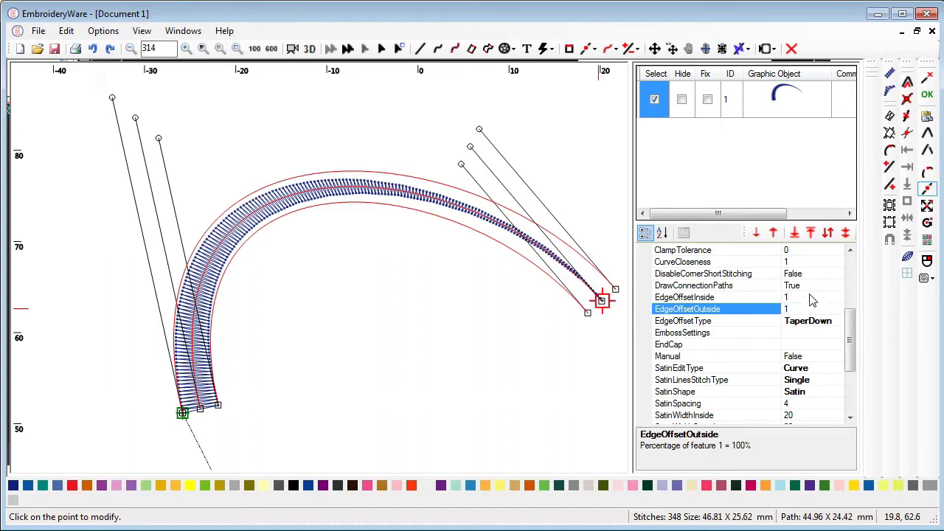
# - Set both EdgeOffsetInside and EdgeOffsetOutside to 2 for the tapered satin
pyautogui.click(803, 297)
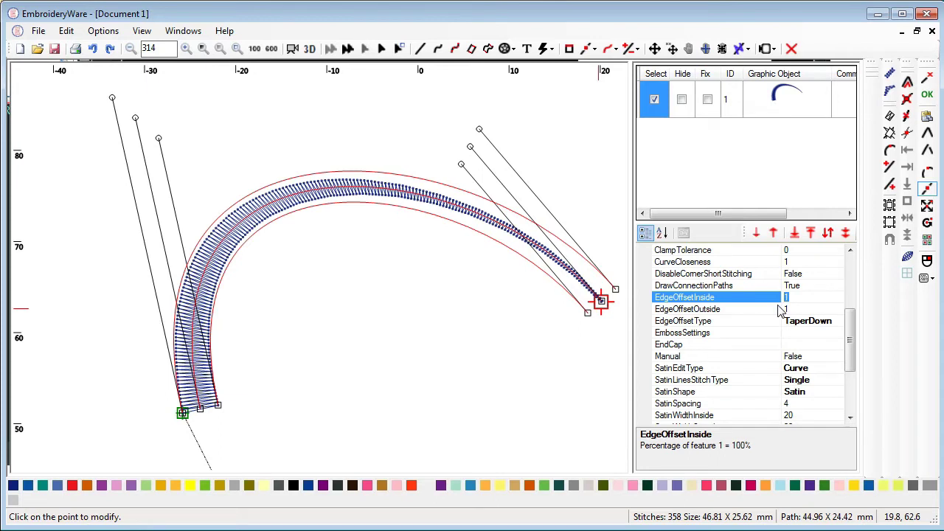
pyautogui.click(794, 309)
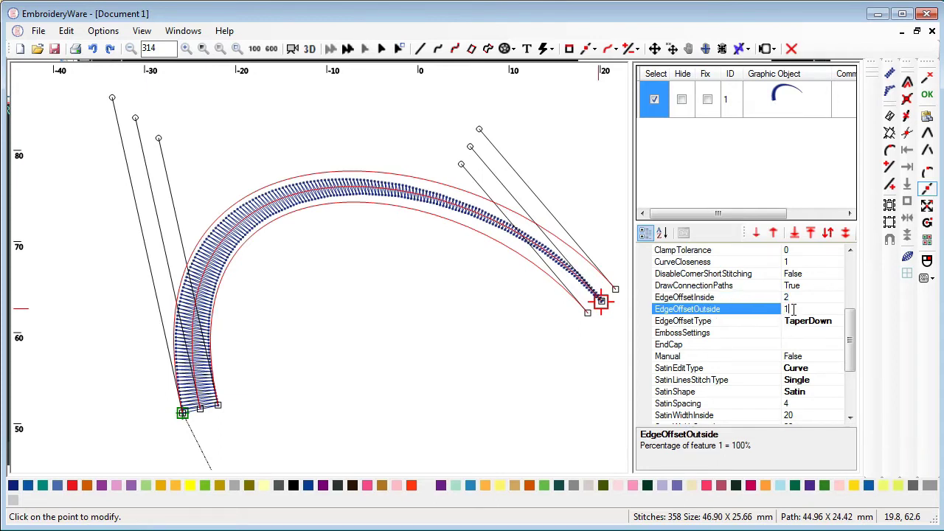
pyautogui.write('2')
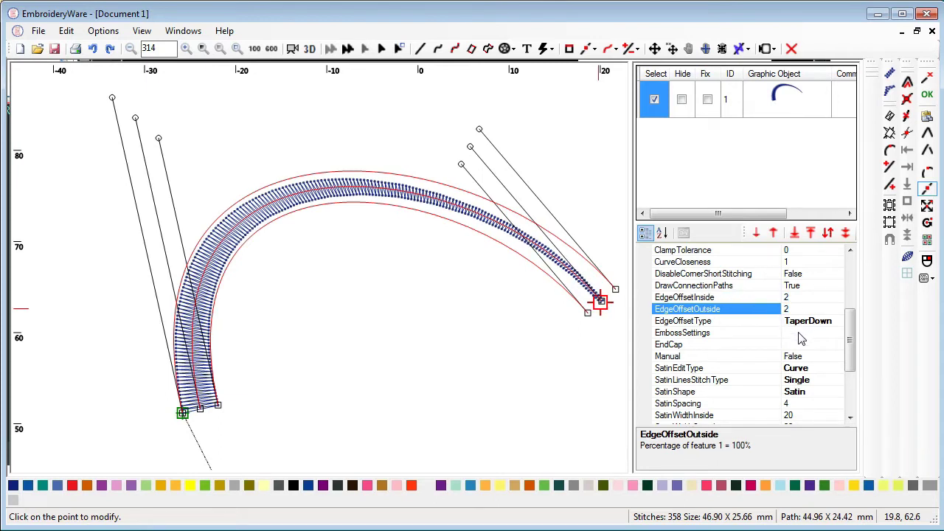
# - Increase EdgeOffsetOutside to 20 to keep the satin's outside edge wide at the tapered end
pyautogui.click(801, 324)
pyautogui.click(801, 310)
pyautogui.press('Return')
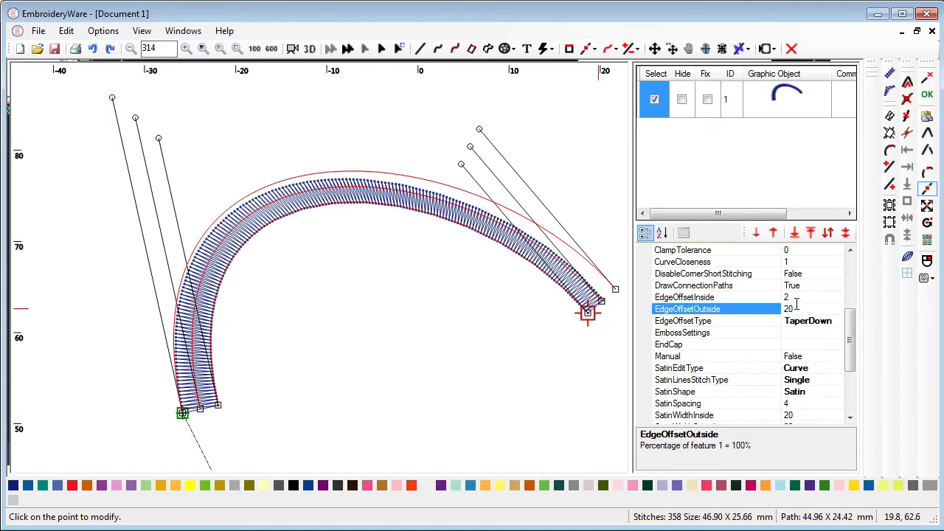
# - Set EdgeOffsetInside to 20 to keep the satin's inside edge wide at the tapered end
pyautogui.click(798, 298)
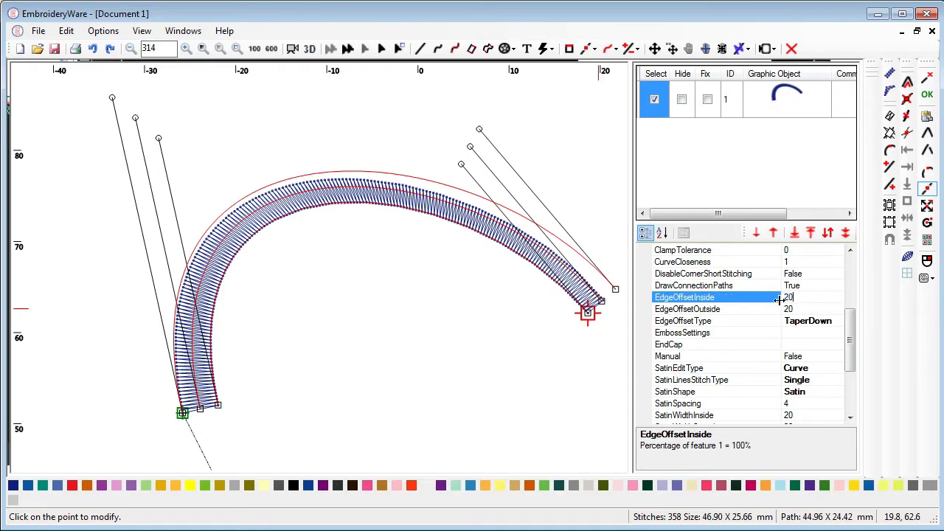
pyautogui.write('0')
pyautogui.press('Return')
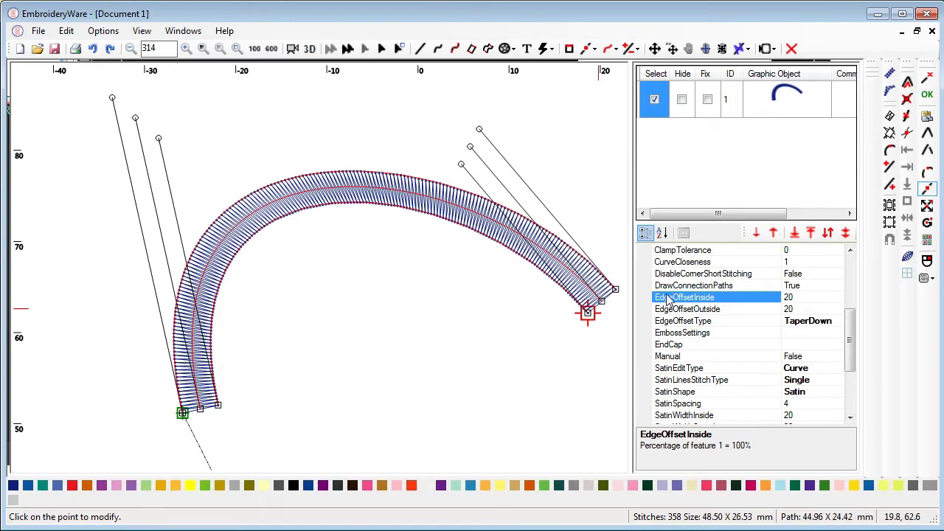
# - Set both EdgeOffsetOutside and EdgeOffsetInside to 1 so the satin tapers to a fine end
pyautogui.click(789, 309)
pyautogui.moveTo(801, 310); pyautogui.dragTo(782, 309)
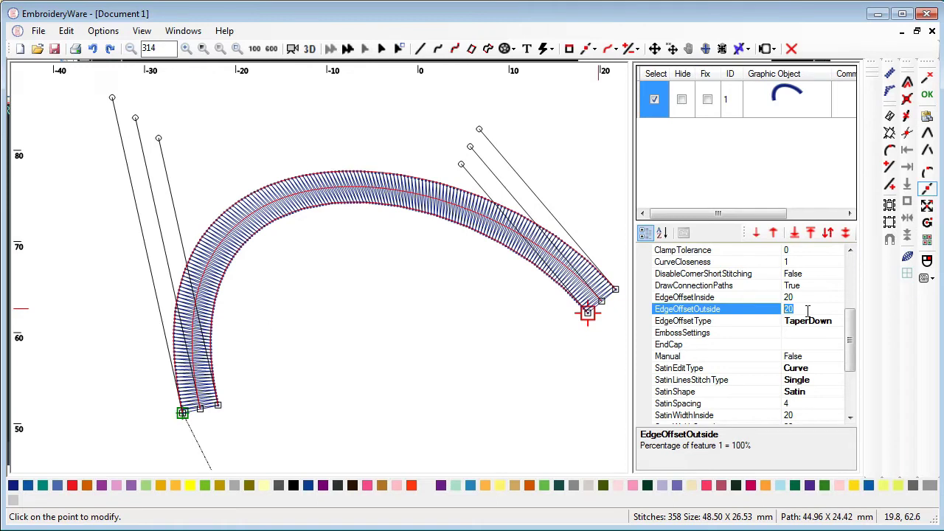
pyautogui.click(808, 297)
pyautogui.moveTo(804, 297); pyautogui.dragTo(786, 297)
pyautogui.write('1')
pyautogui.press('Return')
# - Try EdgeOffsetOutside and EdgeOffsetInside at -20 on the tapered satin
pyautogui.click(817, 309)
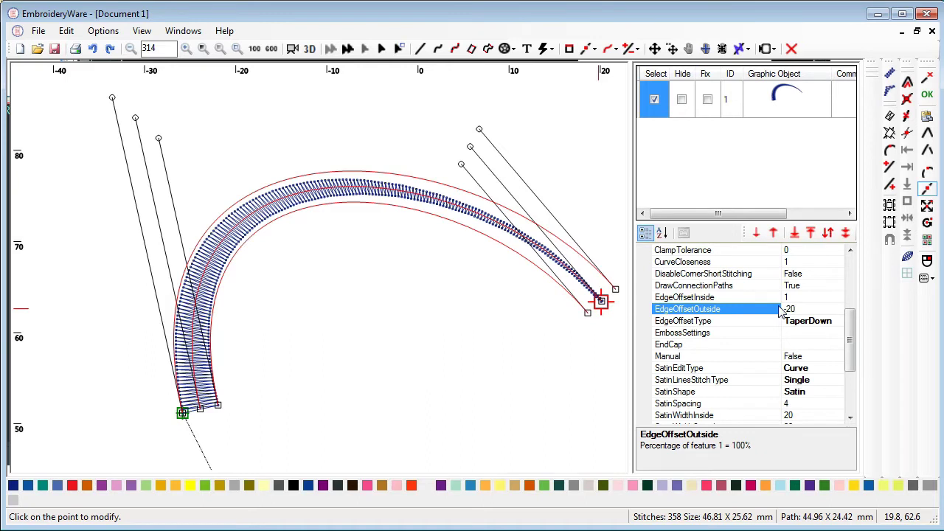
pyautogui.press('Return')
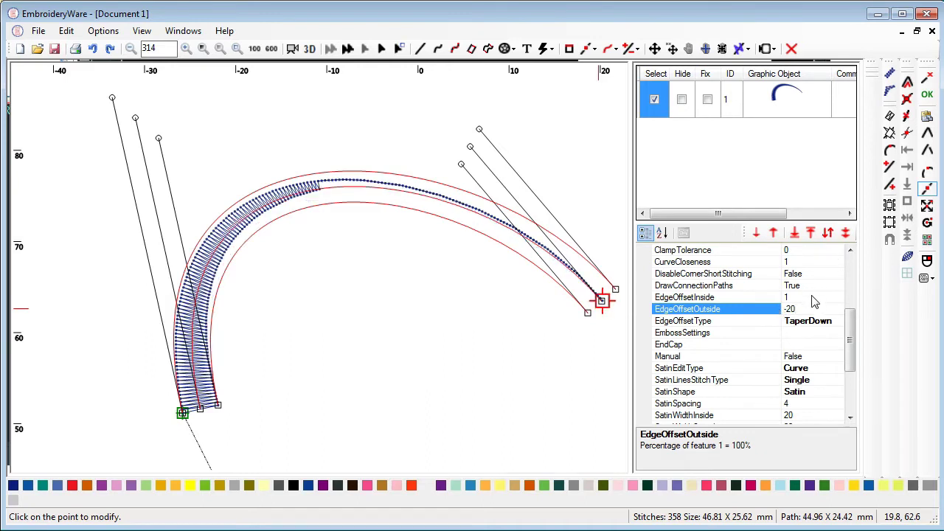
pyautogui.click(814, 299)
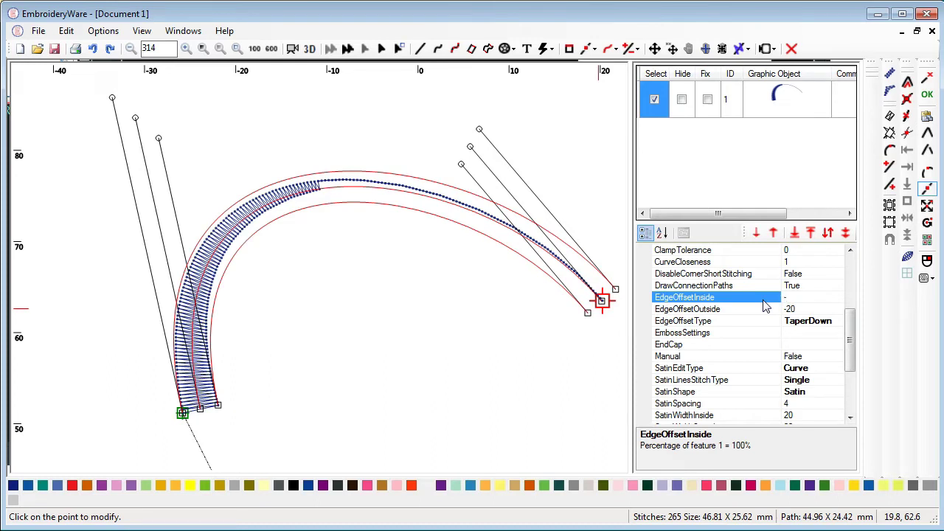
pyautogui.write('-20')
pyautogui.press('Return')
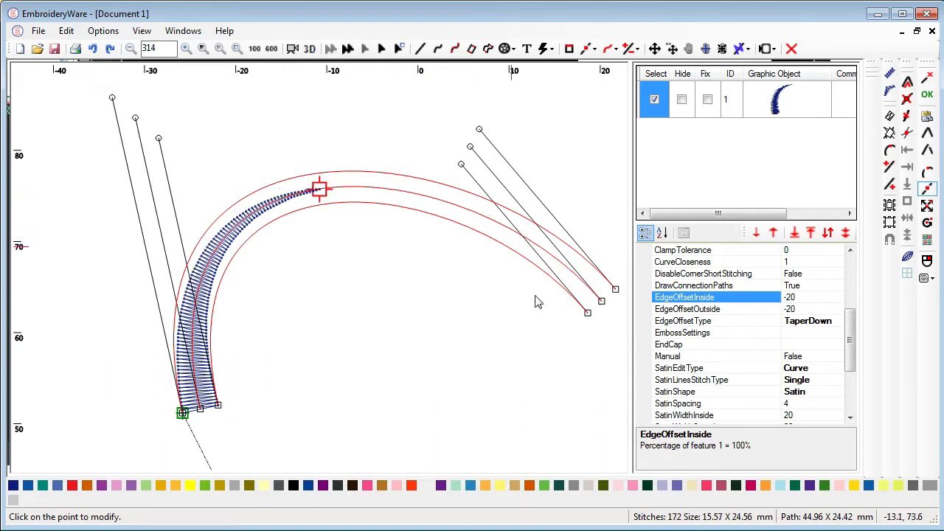
# - Set both EdgeOffsetInside and EdgeOffsetOutside to 5 to leave the tapered end slightly blunt
pyautogui.click(771, 297)
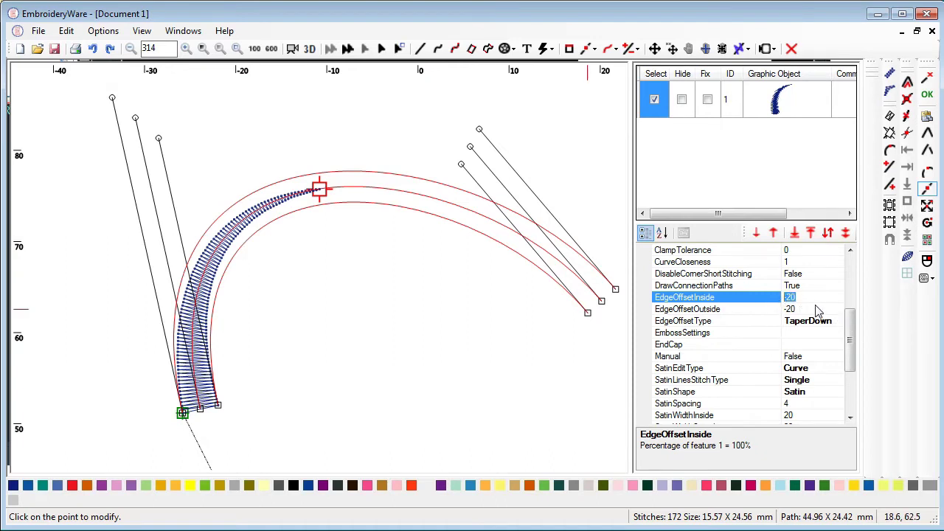
pyautogui.write('5')
pyautogui.press('Return')
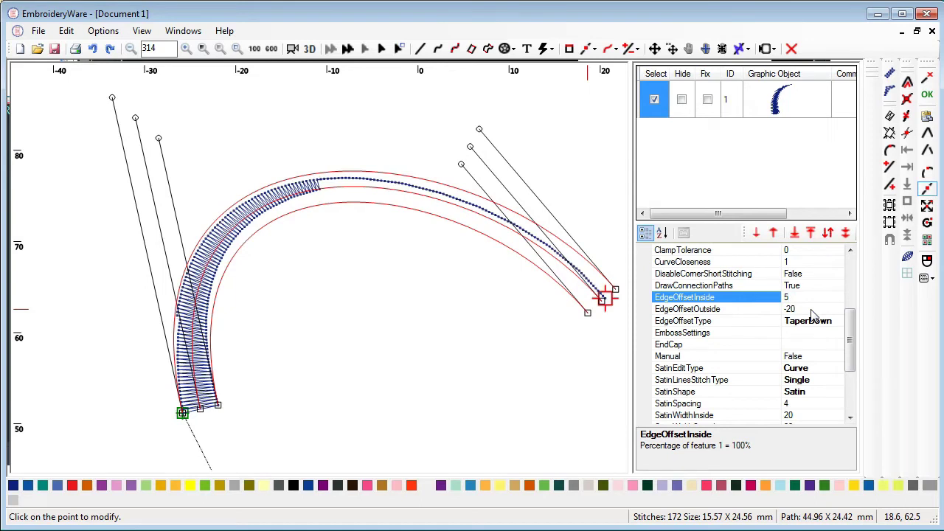
pyautogui.click(811, 312)
pyautogui.write('5')
pyautogui.press('Return')
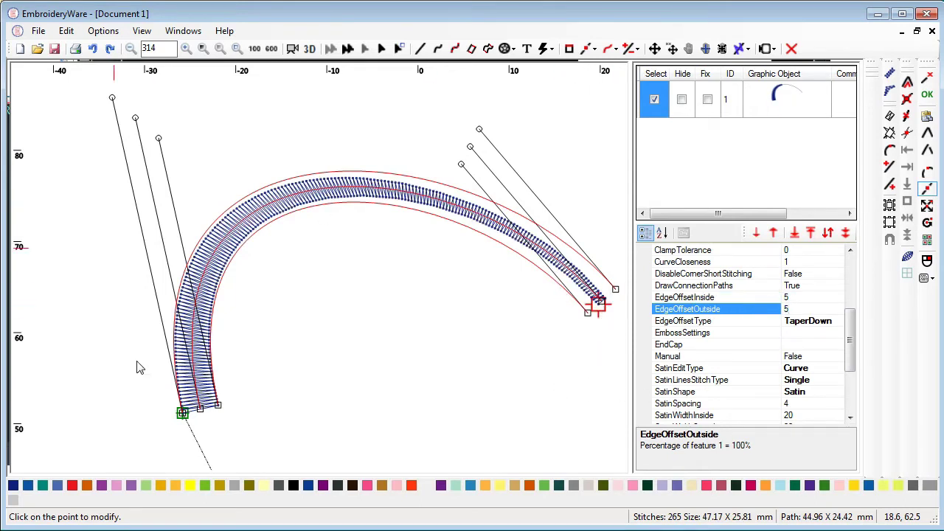
pyautogui.click(602, 304)
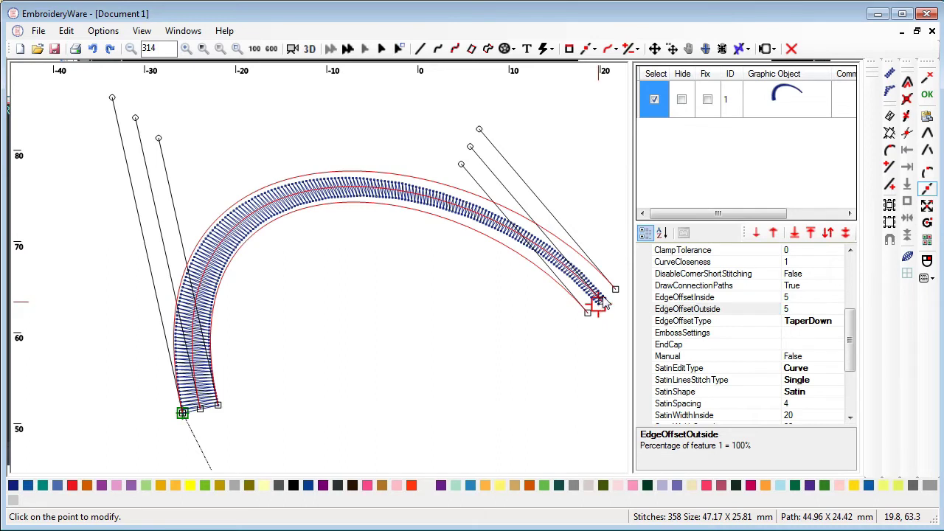
# - Try EdgeOffsetInside and EdgeOffsetOutside at 0 with the TaperDown edge type
pyautogui.click(782, 296)
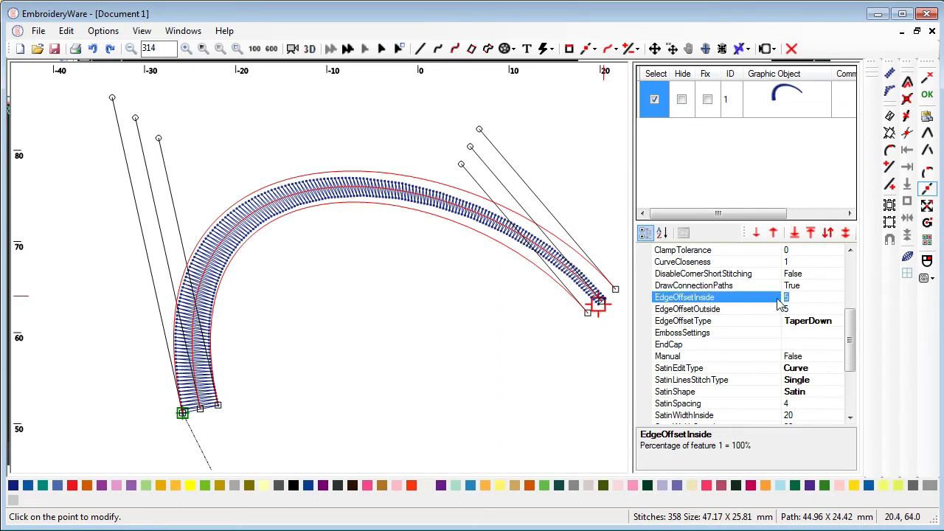
pyautogui.write('0')
pyautogui.press('Return')
pyautogui.click(808, 308)
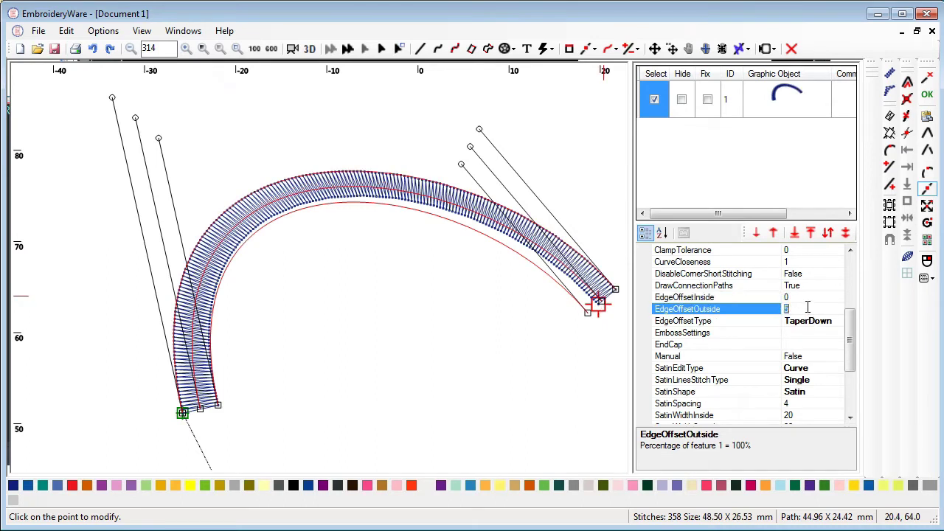
pyautogui.press('Return')
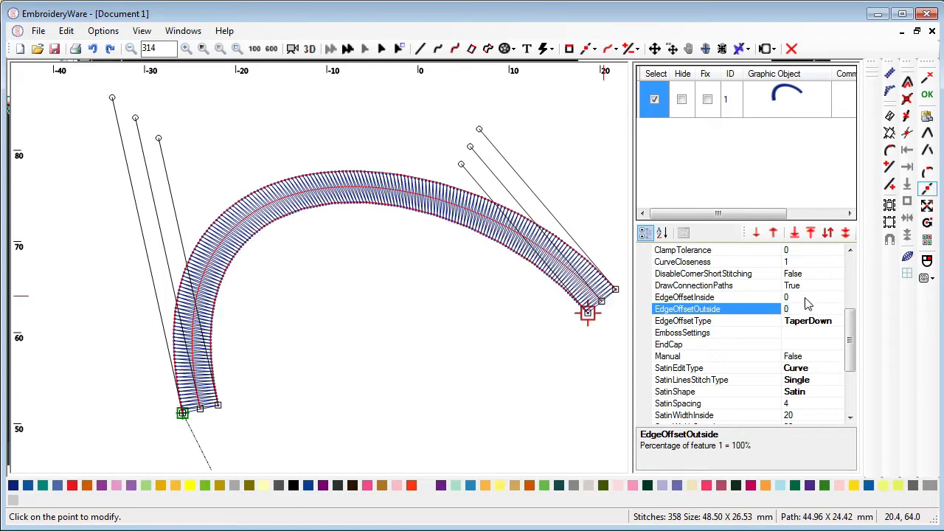
# - Restore both EdgeOffsetInside and EdgeOffsetOutside to 1 for the tapered satin
pyautogui.click(801, 301)
pyautogui.write('1')
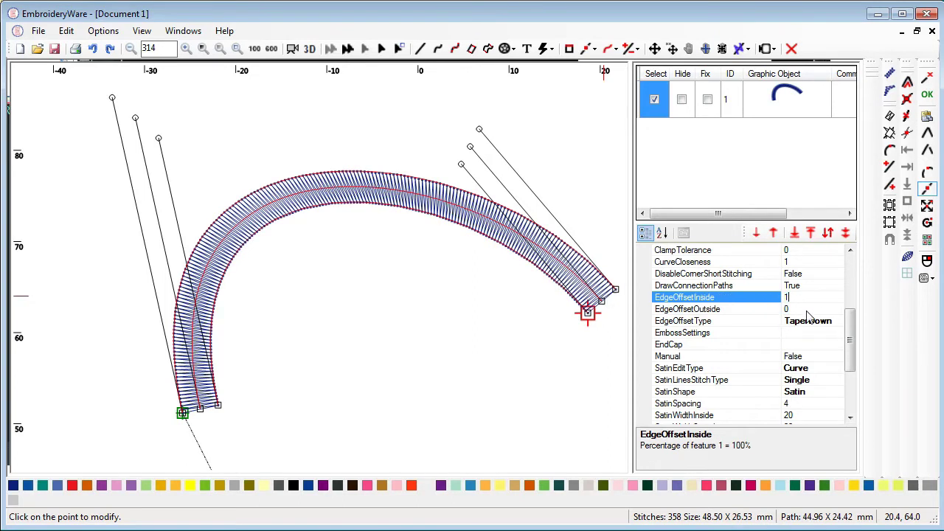
pyautogui.press('Return')
pyautogui.click(783, 310)
pyautogui.write('1')
pyautogui.click(754, 345)
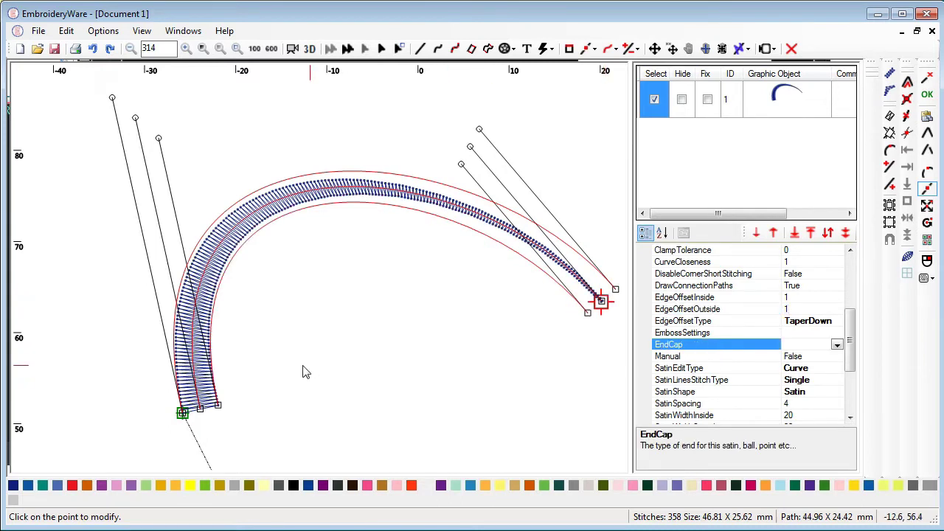
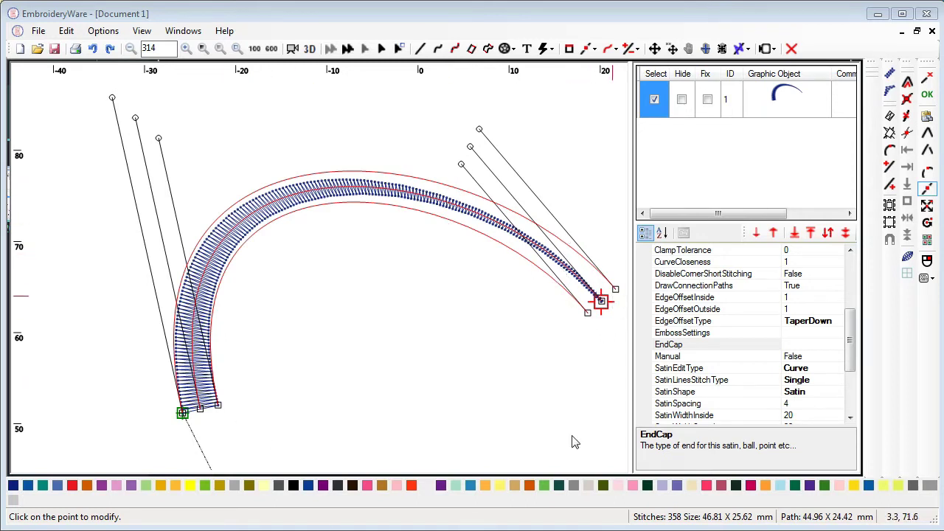
# - Set EdgeOffsetType to Scale, with both EdgeOffsetOutside and EdgeOffsetInside at 0, to return the satin to an even width
pyautogui.click(839, 323)
pyautogui.click(838, 321)
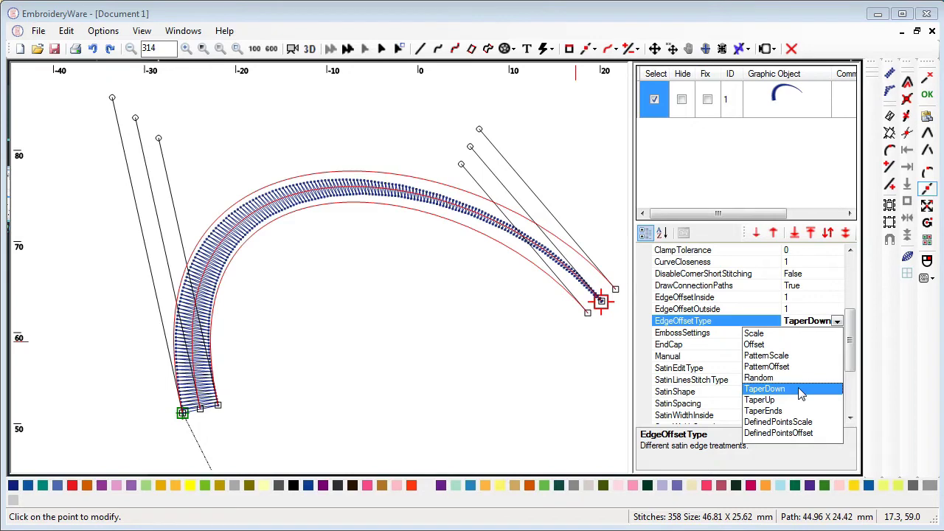
pyautogui.click(759, 334)
pyautogui.click(778, 312)
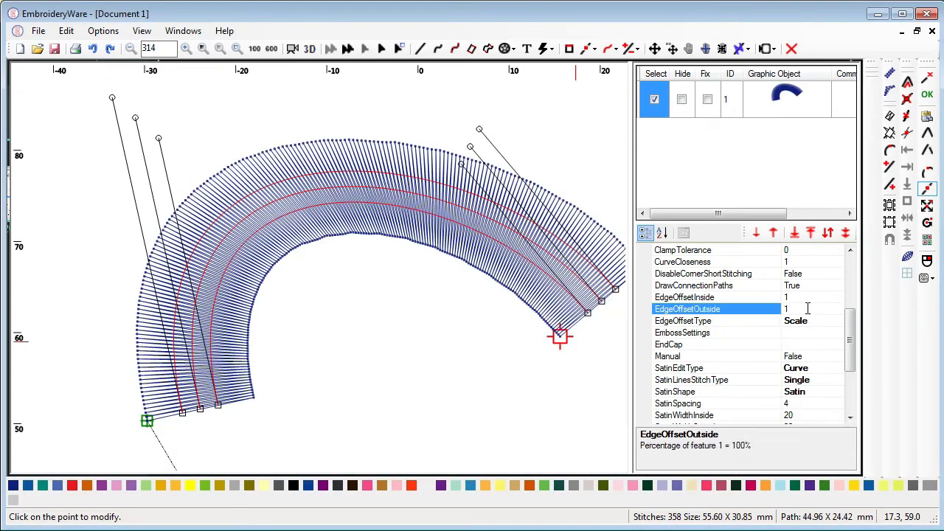
pyautogui.write('0')
pyautogui.click(806, 298)
pyautogui.write('0')
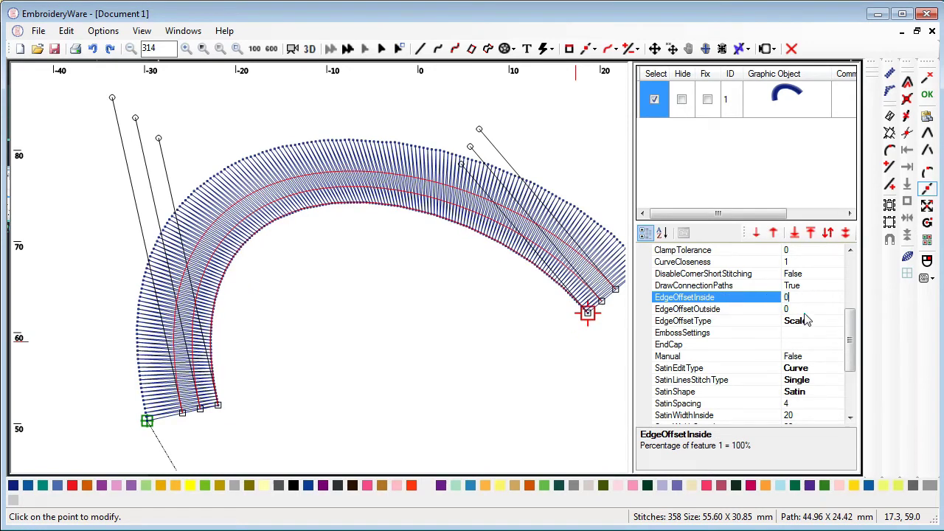
pyautogui.click(806, 313)
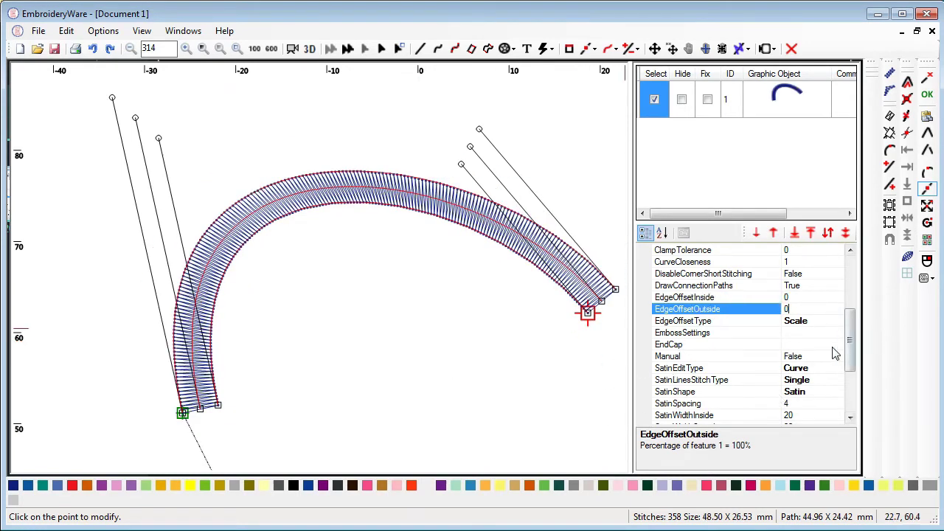
# - Set the satin's Manual property to True so its width points can be edited by hand
pyautogui.moveTo(852, 345); pyautogui.dragTo(856, 393)
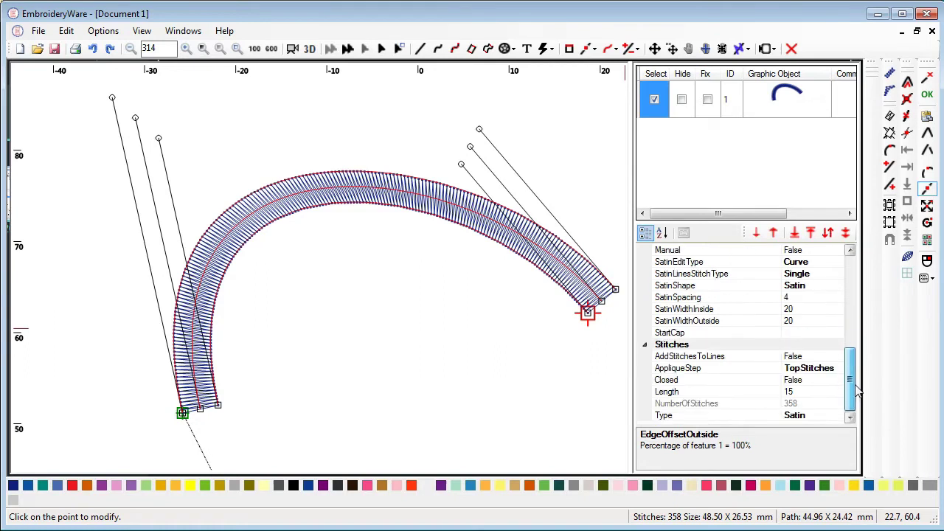
pyautogui.scroll(2, 782, 299)
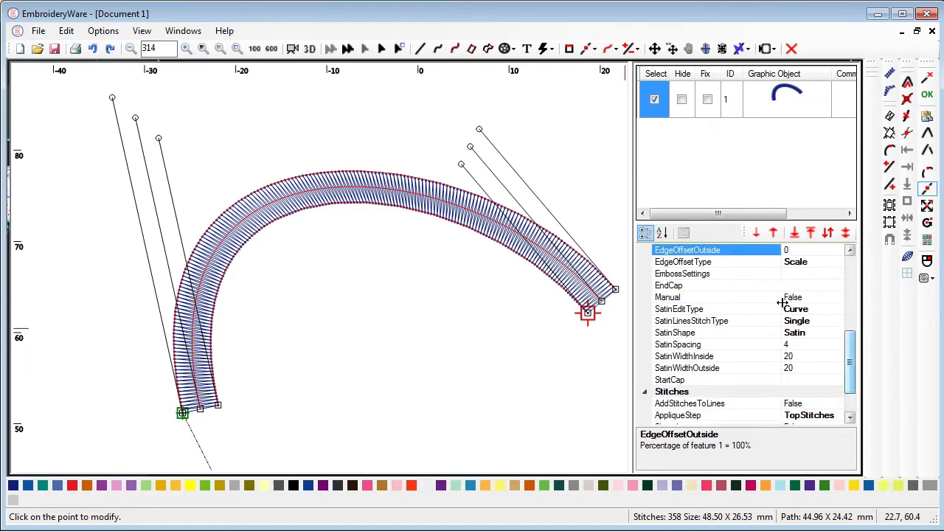
pyautogui.click(804, 297)
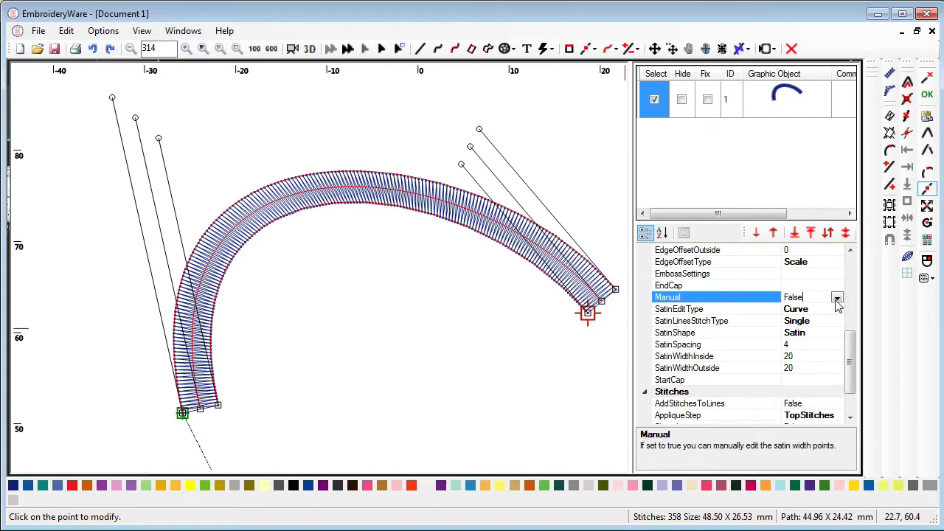
pyautogui.click(837, 297)
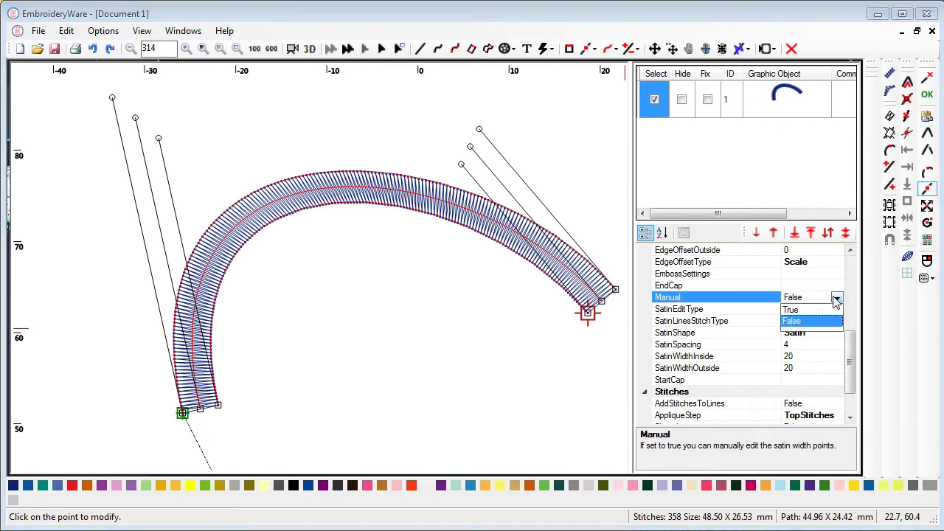
pyautogui.click(789, 319)
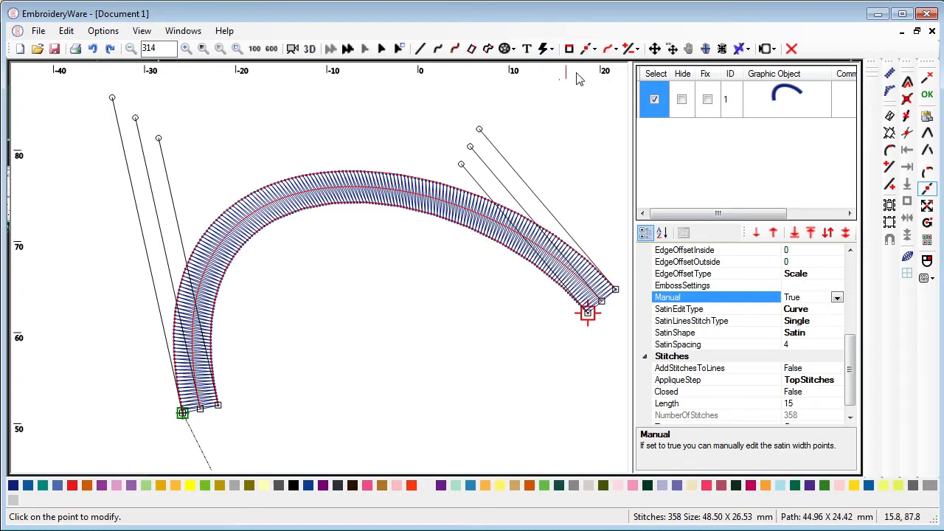
# - With Edit Points, widen the satin's end by moving its outer end point to about (20.4, 83.3) and its inner one to about (10.5, 71.0)
pyautogui.click(594, 48)
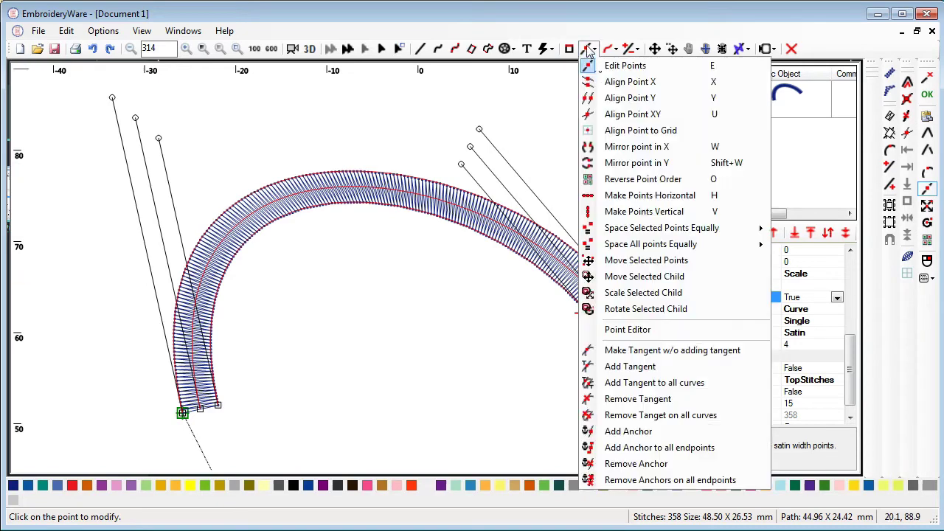
pyautogui.click(600, 65)
pyautogui.click(616, 292)
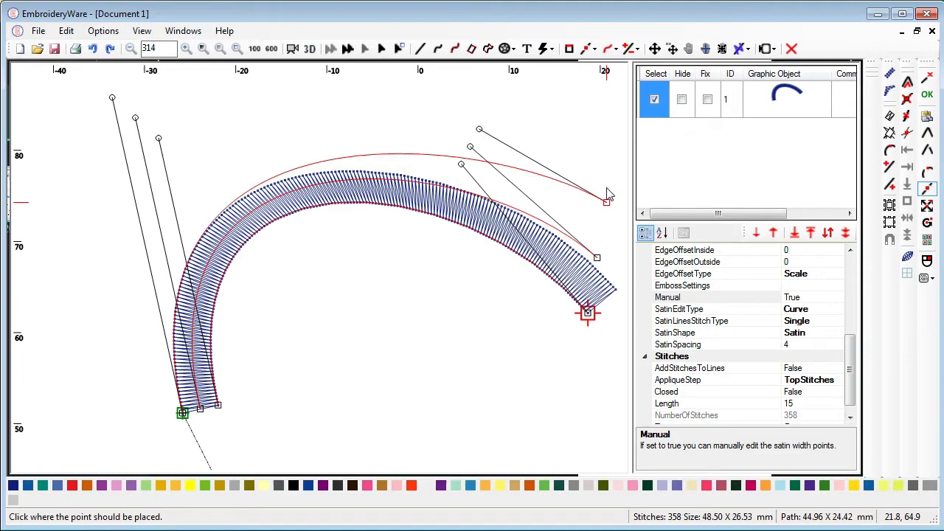
pyautogui.click(603, 121)
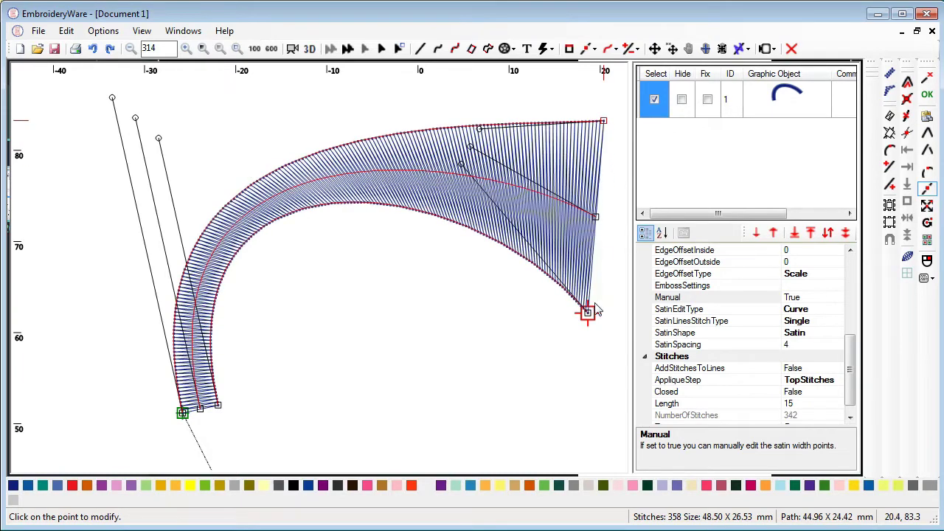
pyautogui.click(587, 311)
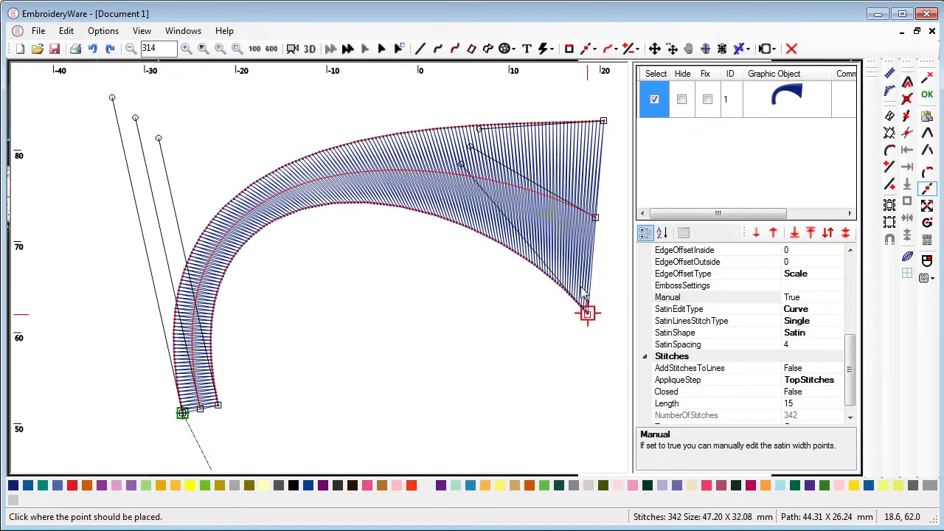
pyautogui.click(516, 234)
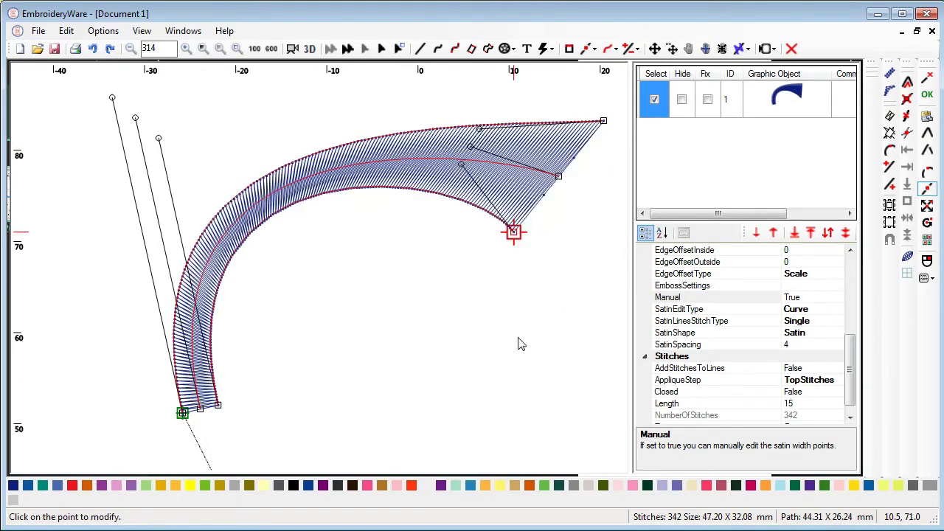
# - Bring the satin's outer and inner start points together into a sharp tip, and move the tip inward to about (-16.7, 53.6)
pyautogui.click(184, 414)
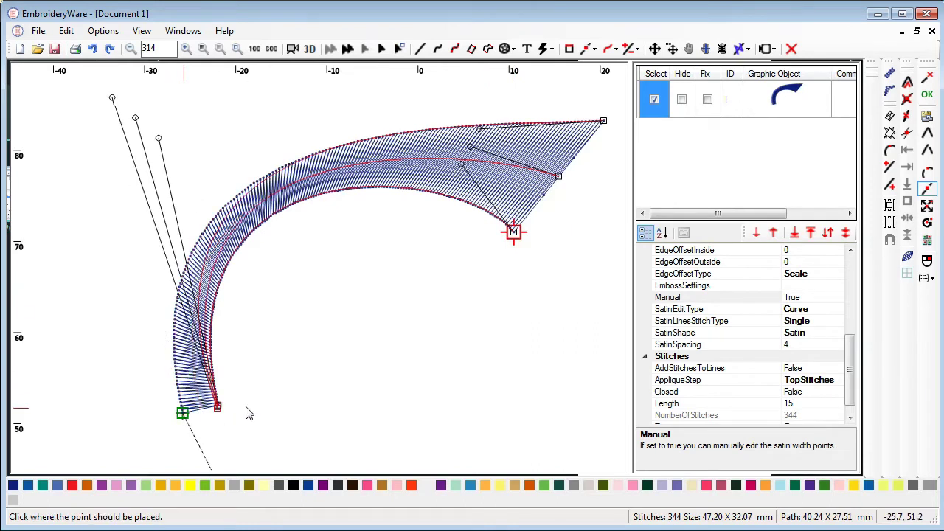
pyautogui.click(209, 412)
pyautogui.click(207, 410)
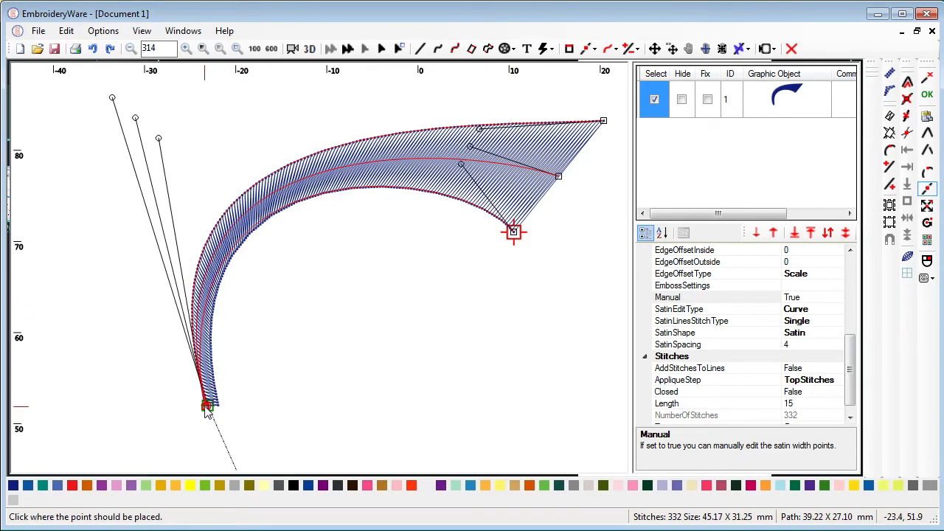
pyautogui.click(208, 411)
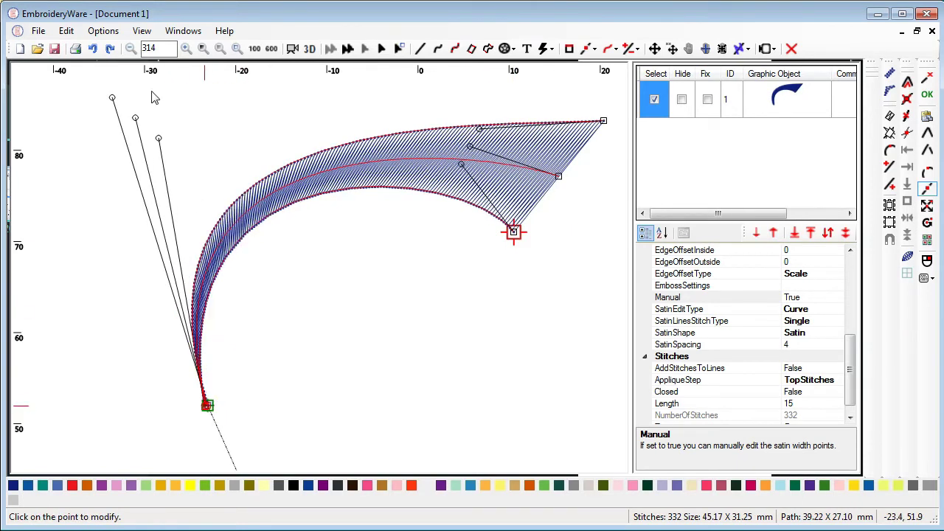
pyautogui.click(208, 410)
pyautogui.click(266, 390)
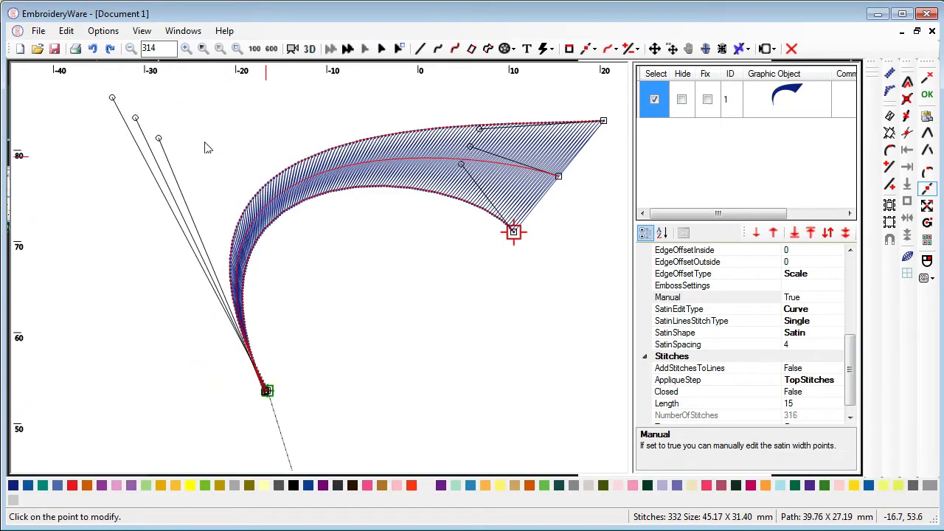
# - Pull the inner edge's start handle inward and move the satin's start tip outward to about (-25.5, 52.3)
pyautogui.click(159, 139)
pyautogui.click(286, 130)
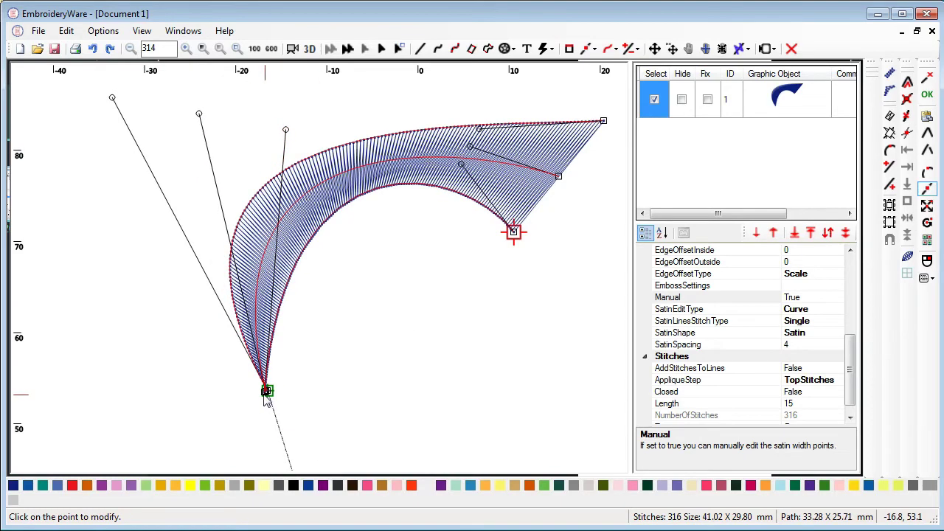
pyautogui.click(261, 393)
pyautogui.click(186, 402)
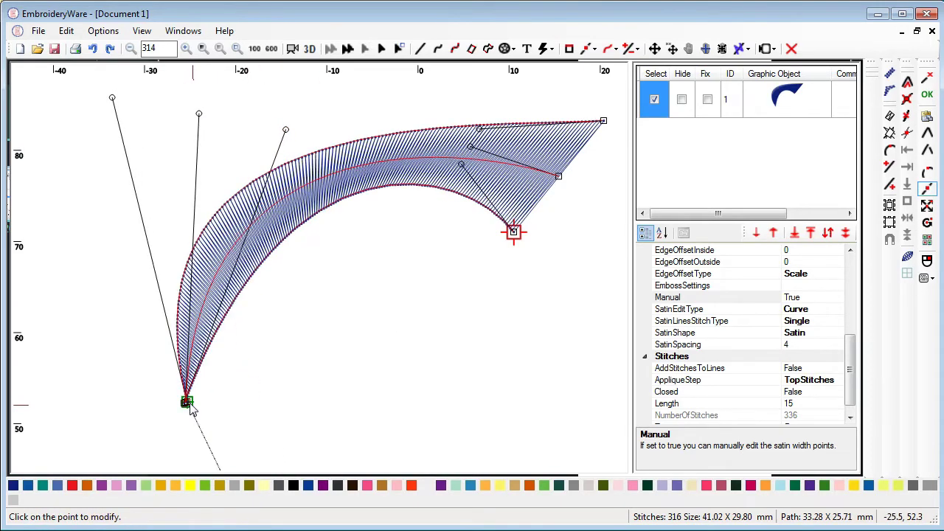
# - Move the satin's outer start point to about (-27.6, 51.4) and its outer end point in to about (12.0, 71.9)
pyautogui.click(187, 405)
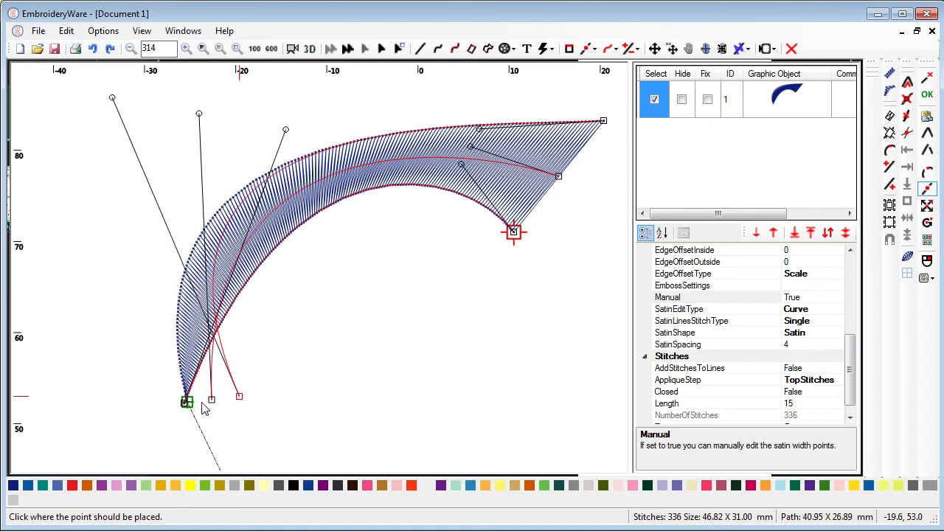
pyautogui.click(166, 413)
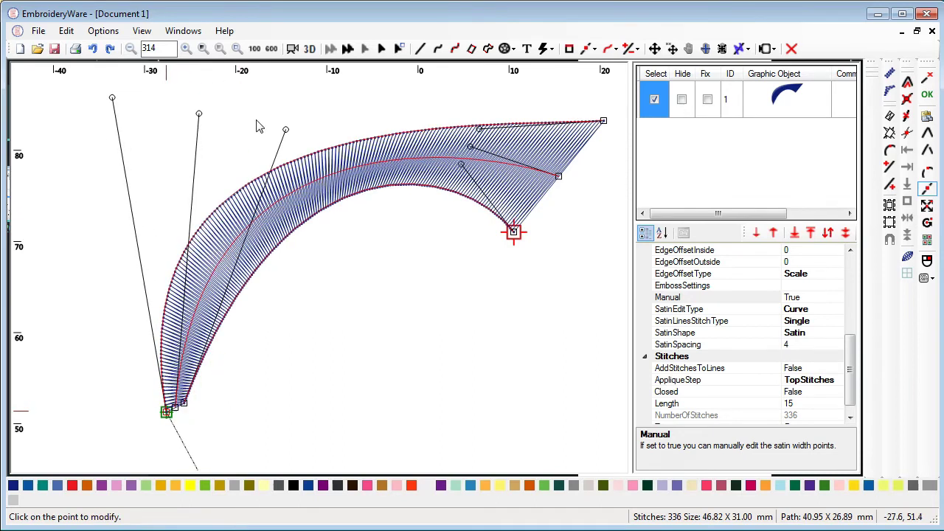
pyautogui.click(603, 121)
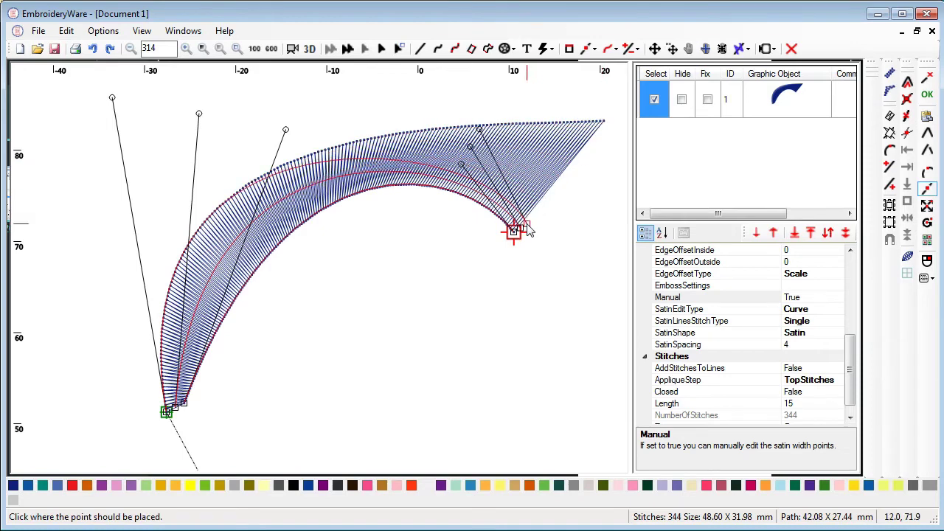
pyautogui.click(526, 224)
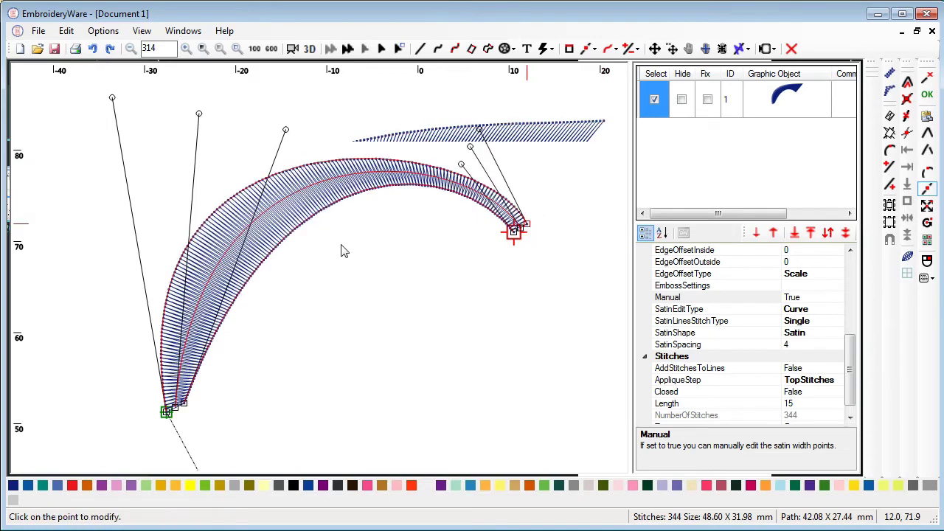
# - Move the inner edge's start handle to about (-23.4, 82.3) and bring the outer start point close to the inner one
pyautogui.click(279, 127)
pyautogui.click(204, 130)
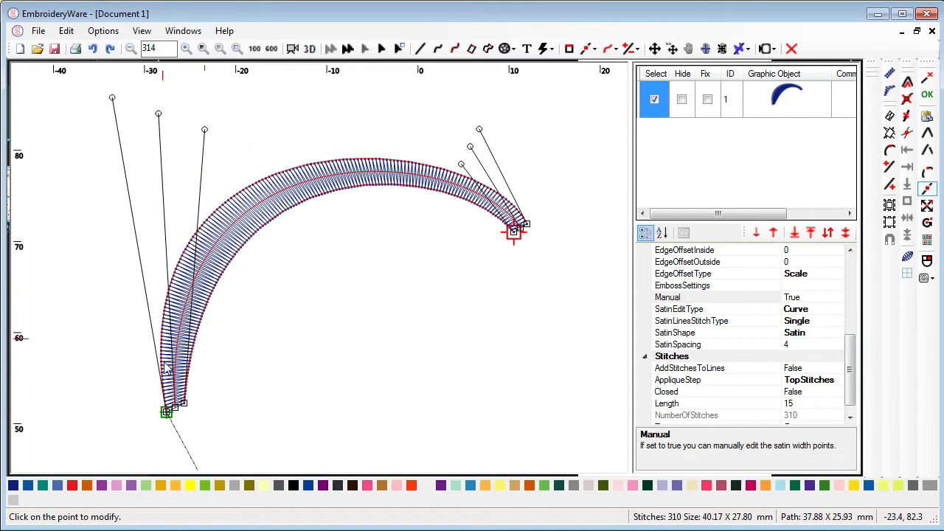
pyautogui.click(168, 416)
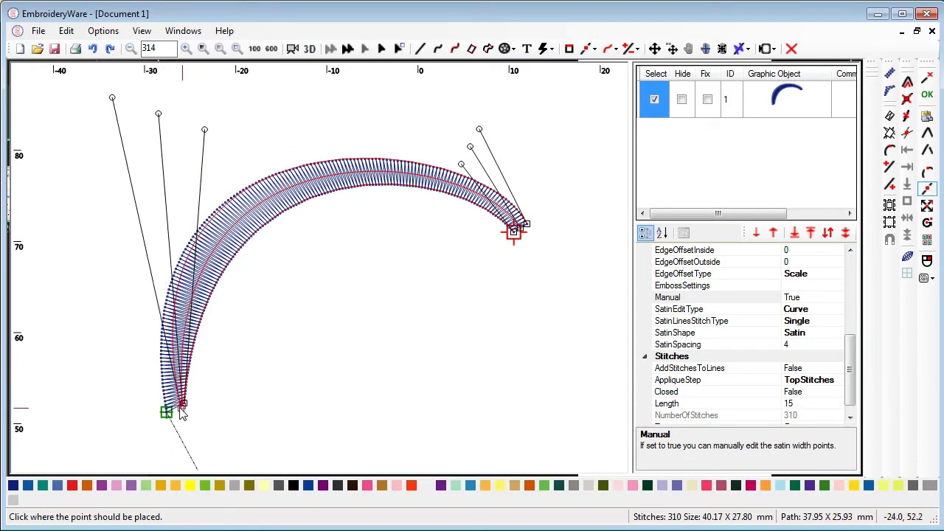
pyautogui.click(179, 405)
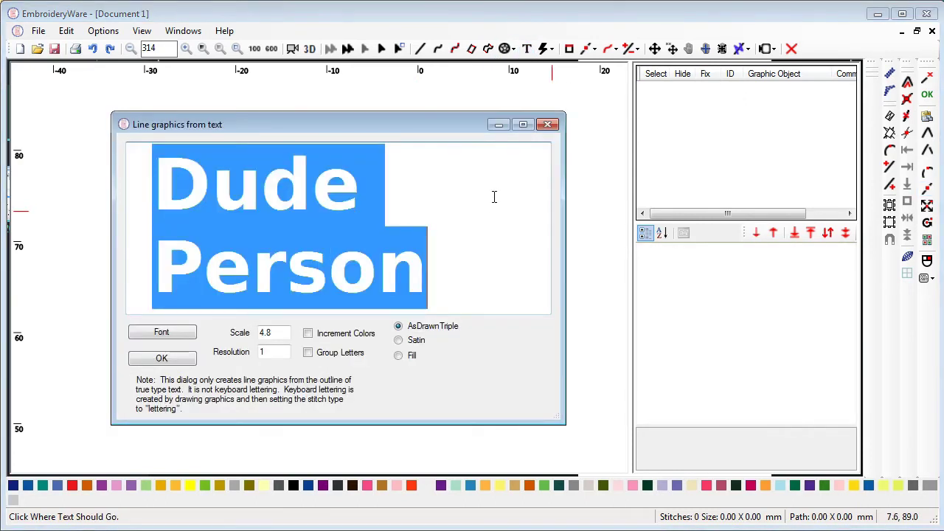
# - Replace the sample text with a capital P in Edwardian Script ITC, Bold Oblique, size 72
pyautogui.press('Delete')
pyautogui.click(177, 332)
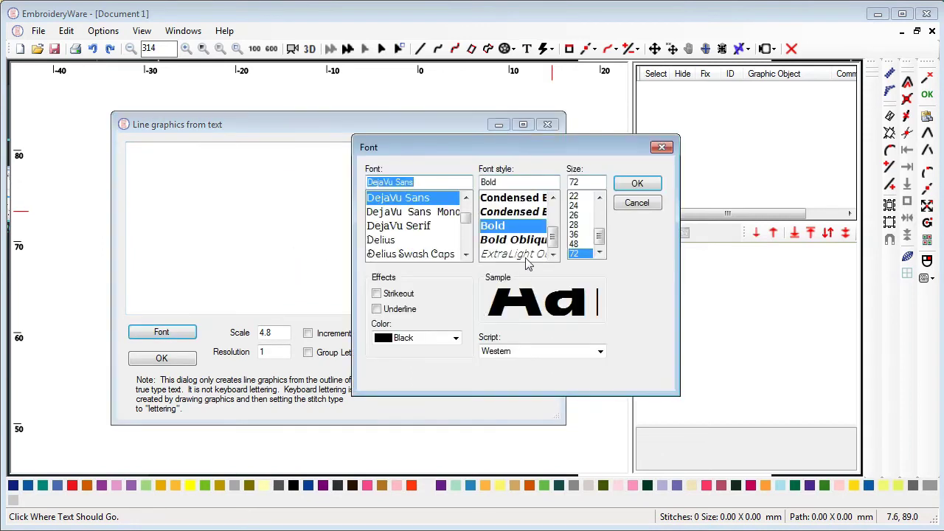
pyautogui.click(459, 255)
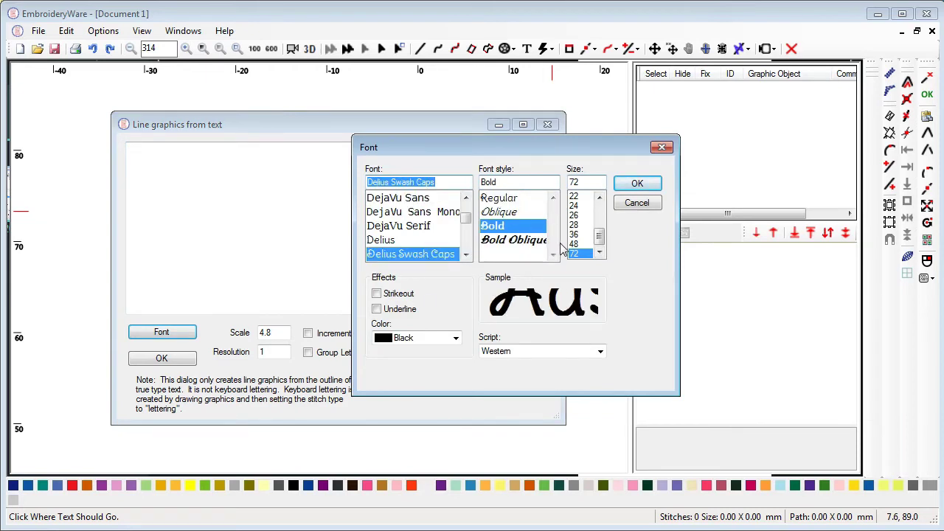
pyautogui.scroll(-2, 466, 242)
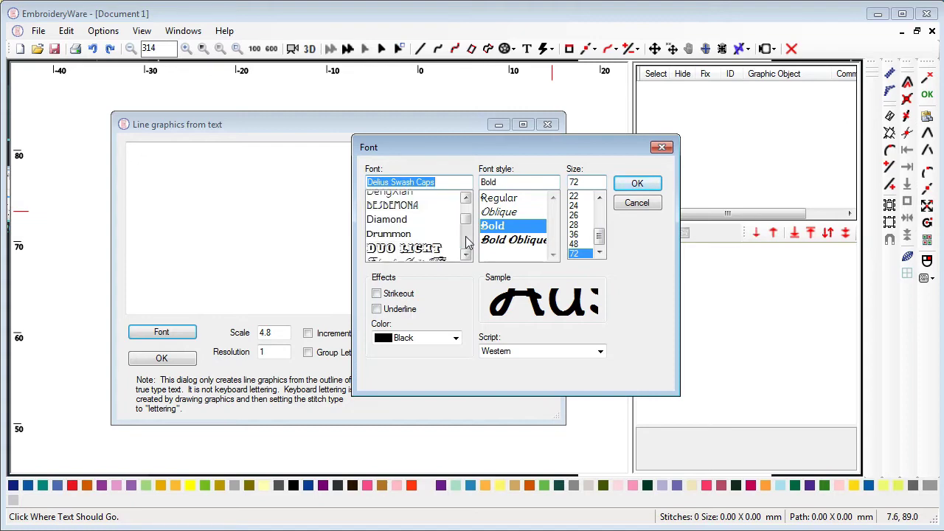
pyautogui.scroll(-1, 466, 242)
pyautogui.click(405, 227)
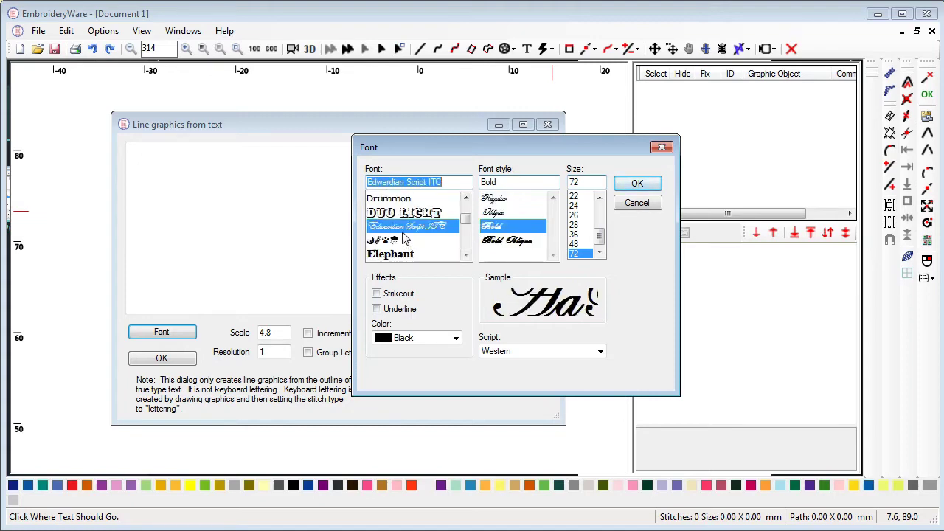
pyautogui.click(508, 241)
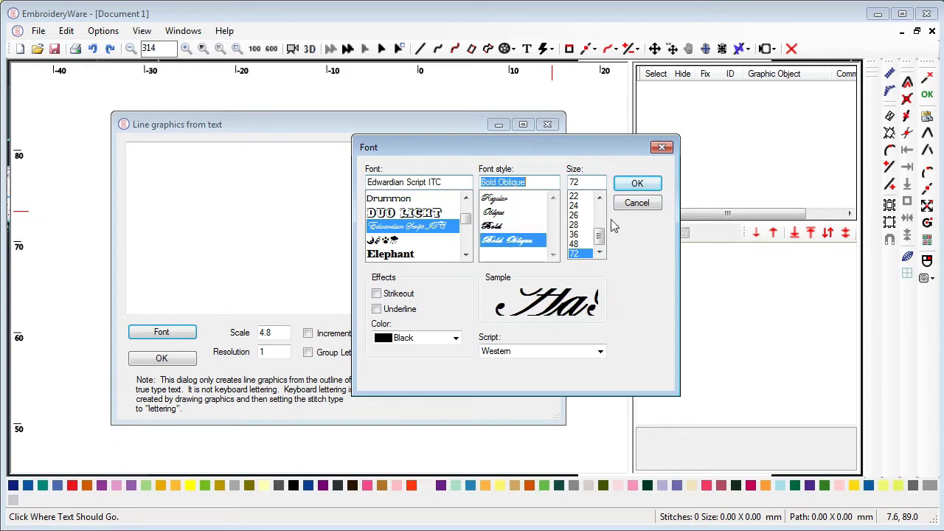
pyautogui.click(637, 185)
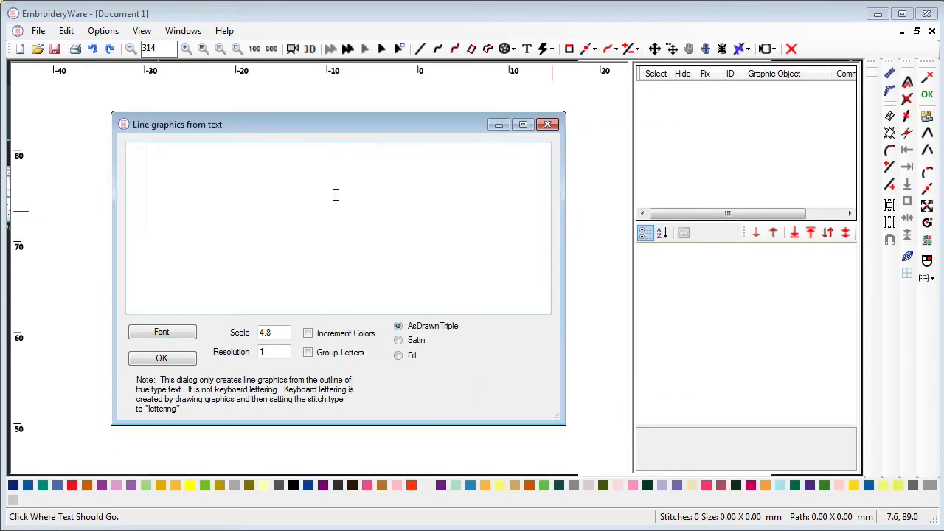
pyautogui.write('P')
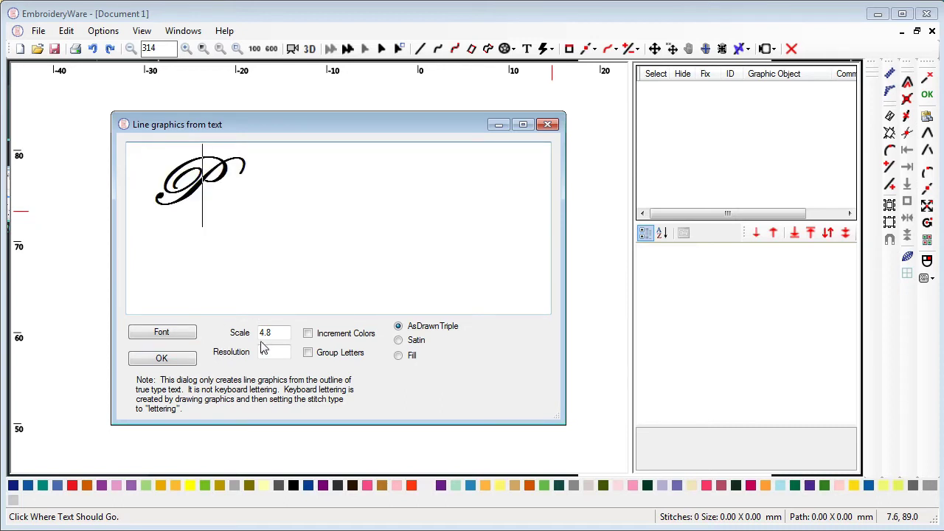
# - Change the font of the P to French Script MT, keeping it Bold Oblique at size 72
pyautogui.click(180, 332)
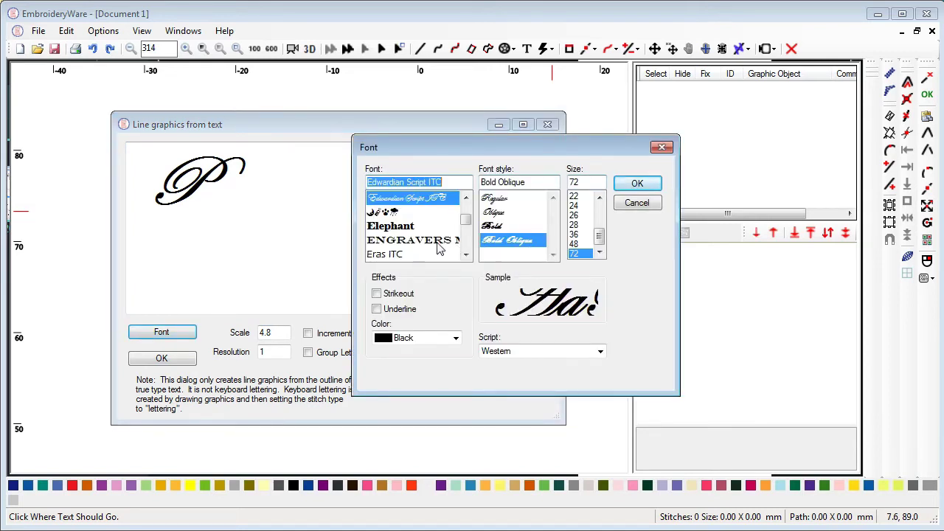
pyautogui.click(439, 240)
pyautogui.click(465, 255)
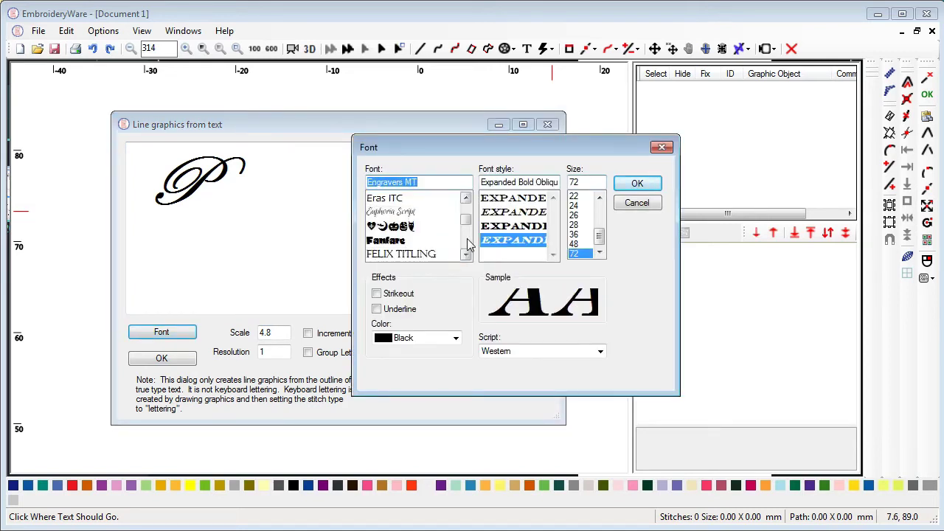
pyautogui.click(462, 240)
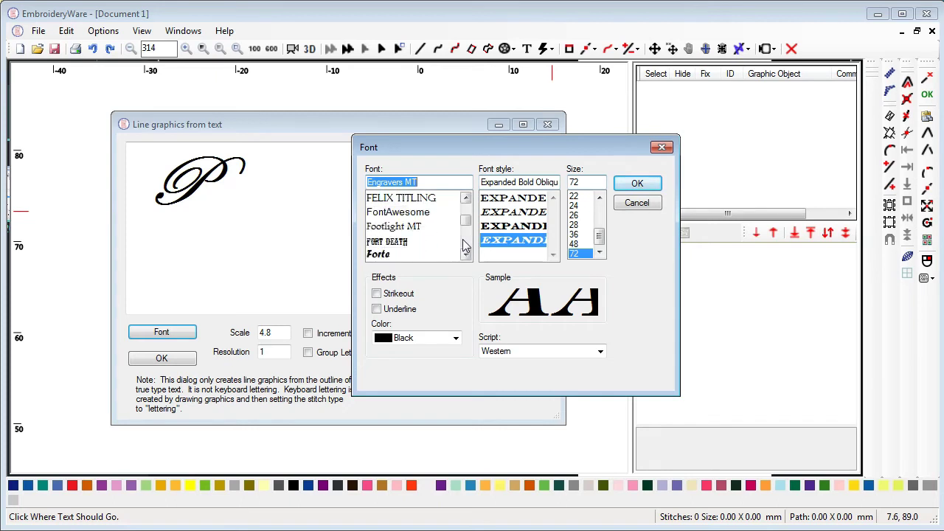
pyautogui.click(466, 246)
pyautogui.click(377, 200)
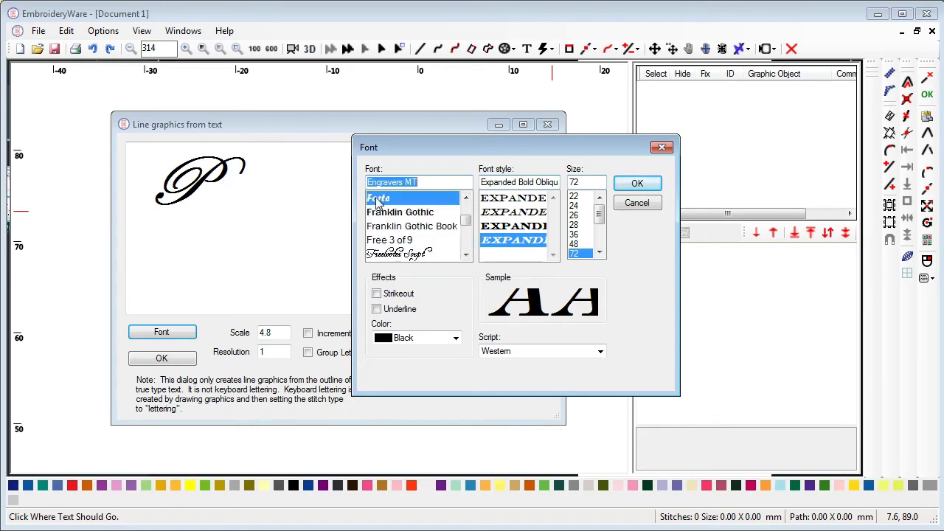
pyautogui.click(413, 213)
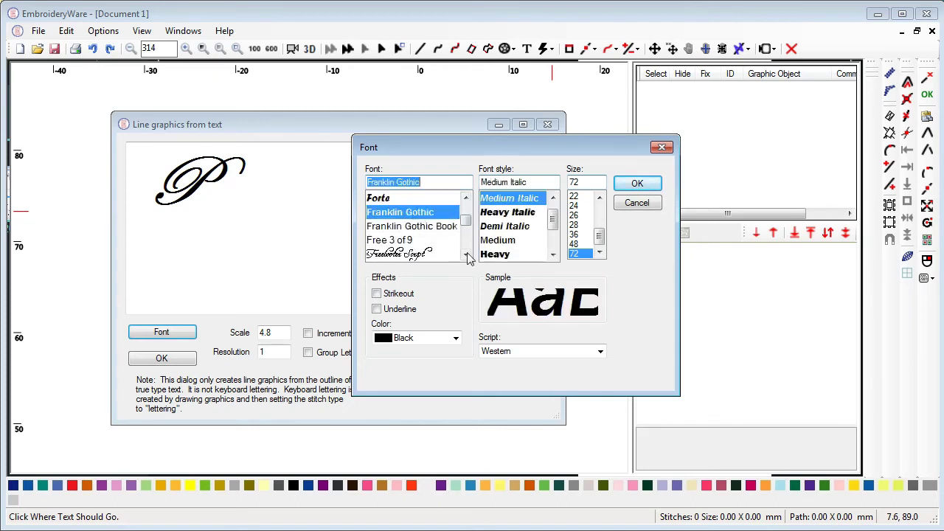
pyautogui.scroll(-2, 467, 247)
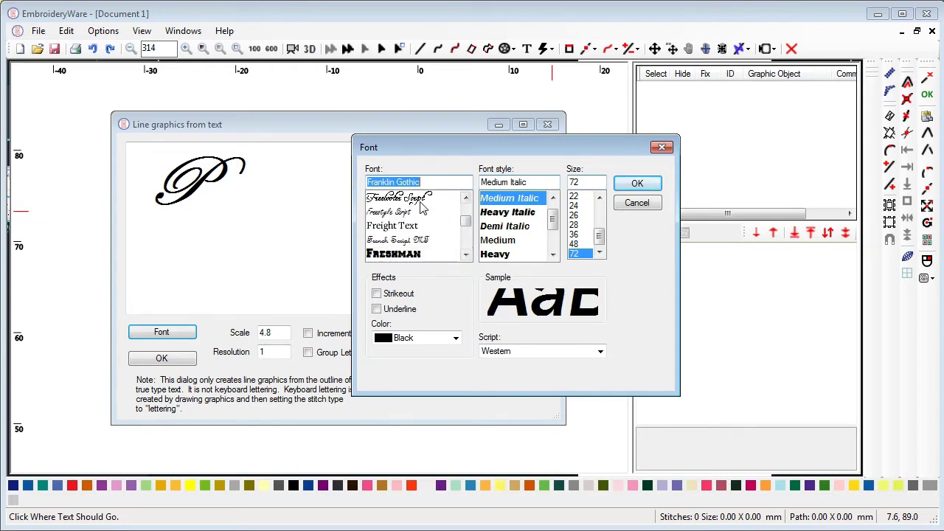
pyautogui.click(423, 206)
pyautogui.click(405, 228)
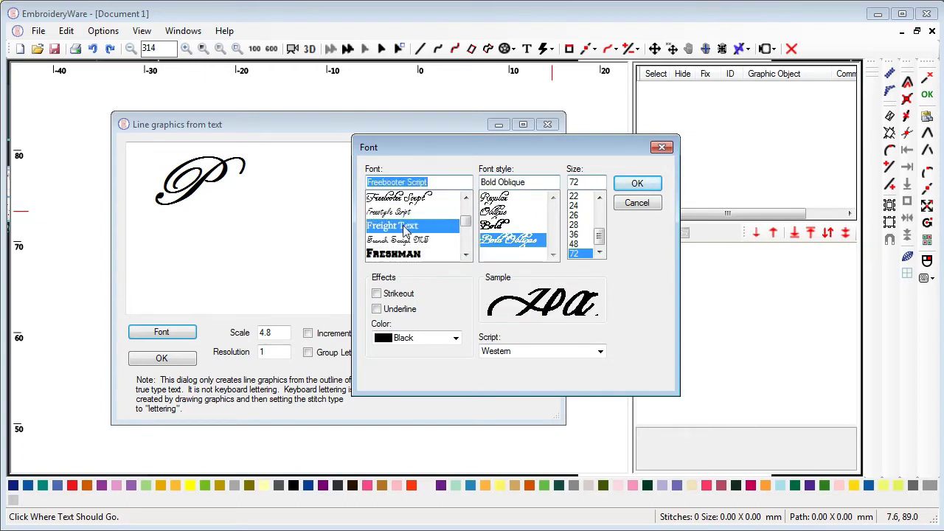
pyautogui.click(409, 239)
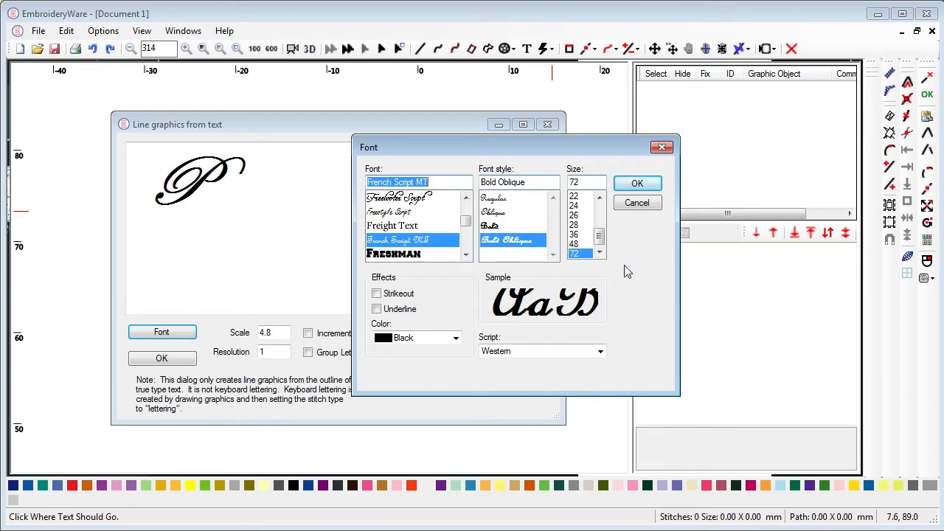
pyautogui.click(628, 186)
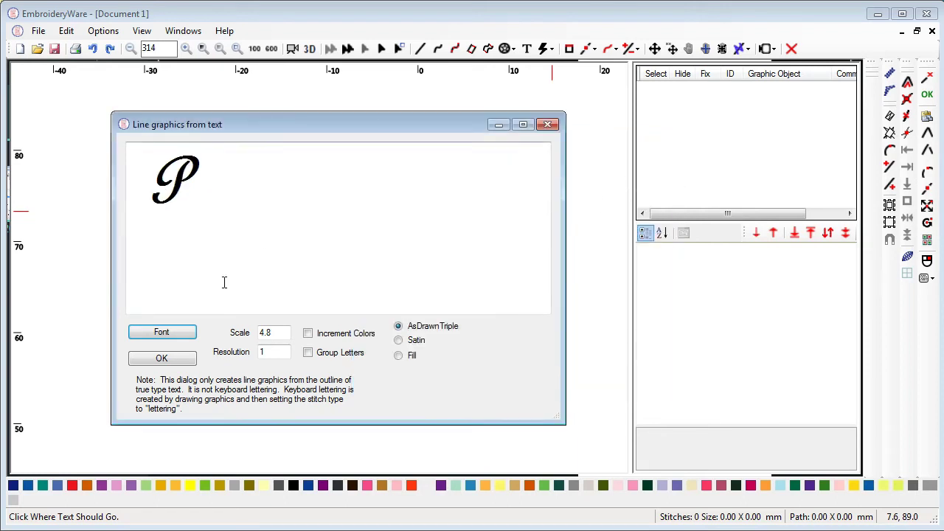
# - Set the text scale to 20 and create the P as AsDrawnTriple line graphics
pyautogui.click(265, 332)
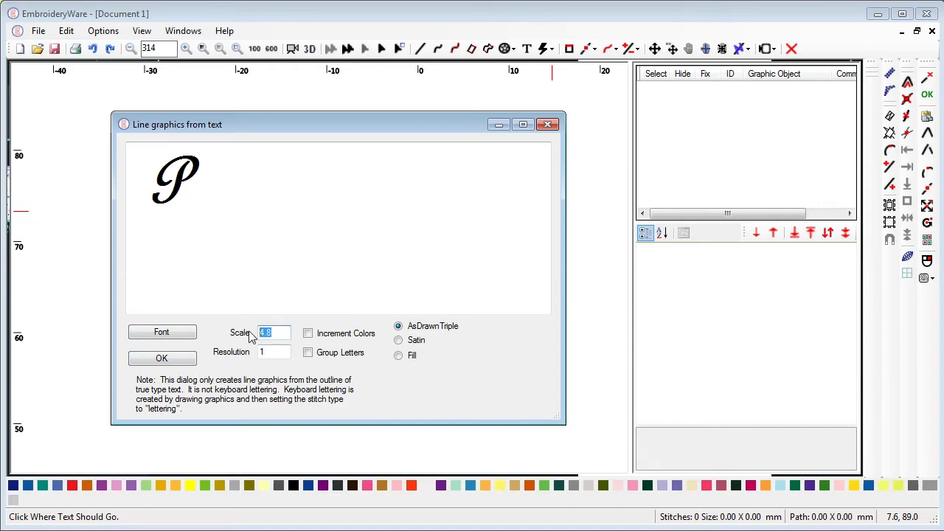
pyautogui.click(230, 260)
pyautogui.click(166, 357)
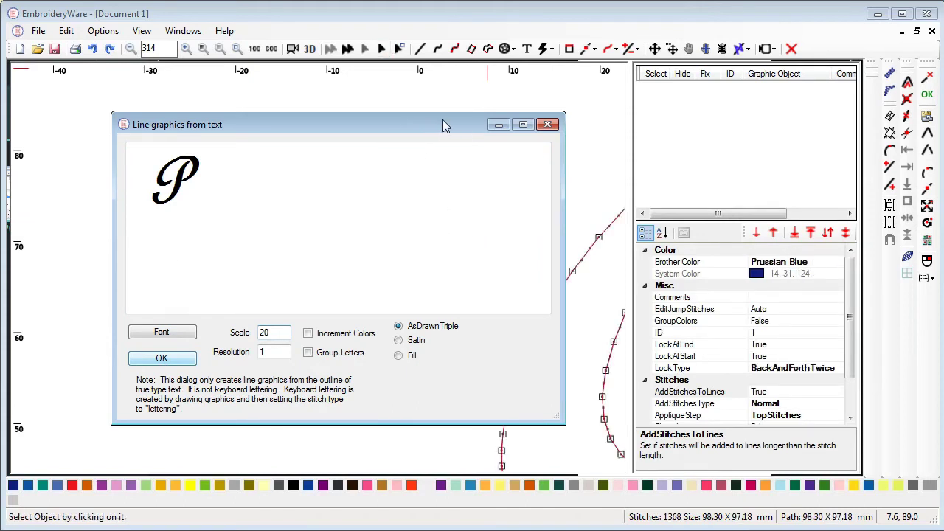
# - Examine the whole P outline in the normal stitch view and in the 3D preview
pyautogui.moveTo(493, 236); pyautogui.dragTo(192, 219)
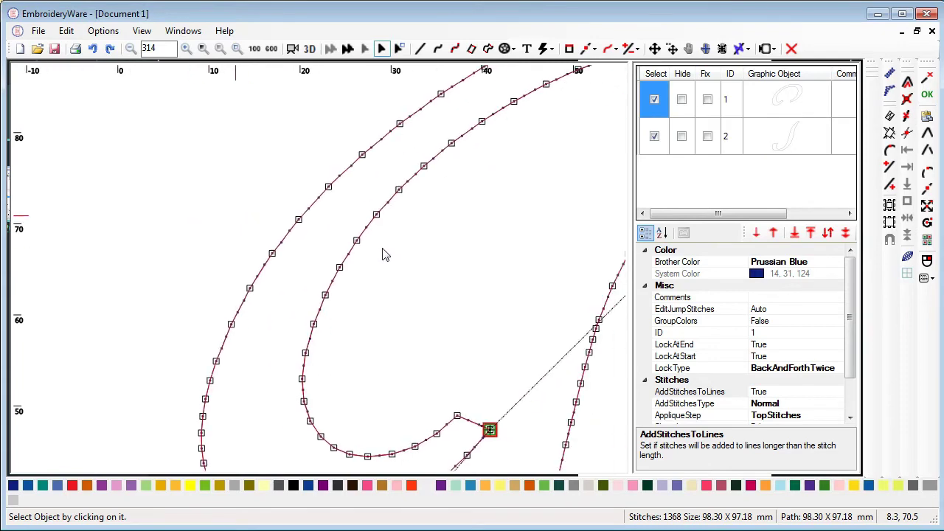
pyautogui.scroll(-2, 383, 248)
pyautogui.moveTo(432, 253); pyautogui.dragTo(331, 224)
pyautogui.scroll(-1, 423, 289)
pyautogui.moveTo(469, 340); pyautogui.dragTo(490, 281)
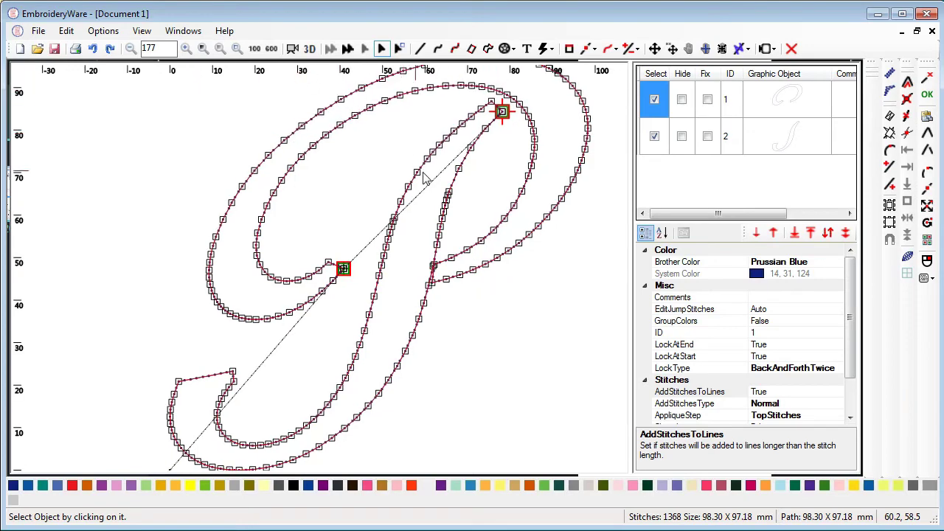
pyautogui.scroll(-1, 425, 180)
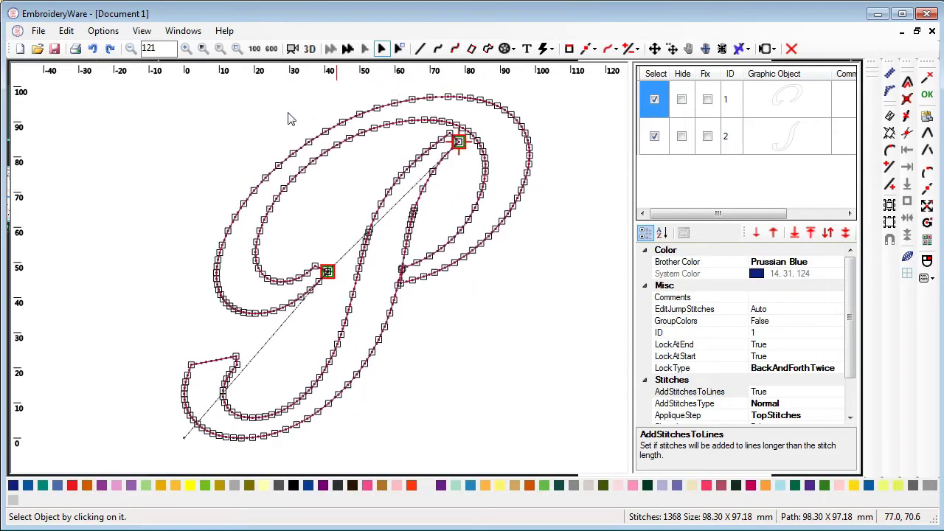
pyautogui.click(309, 49)
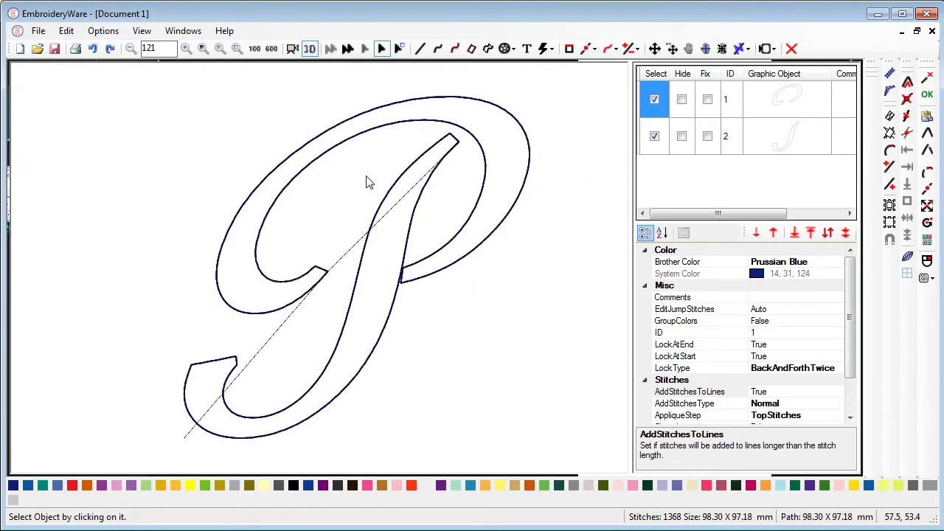
pyautogui.click(309, 49)
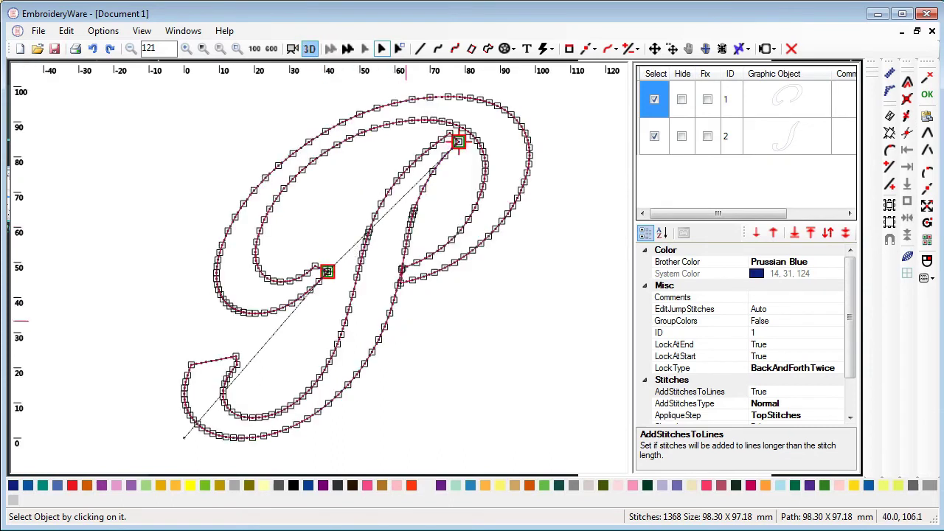
pyautogui.click(309, 49)
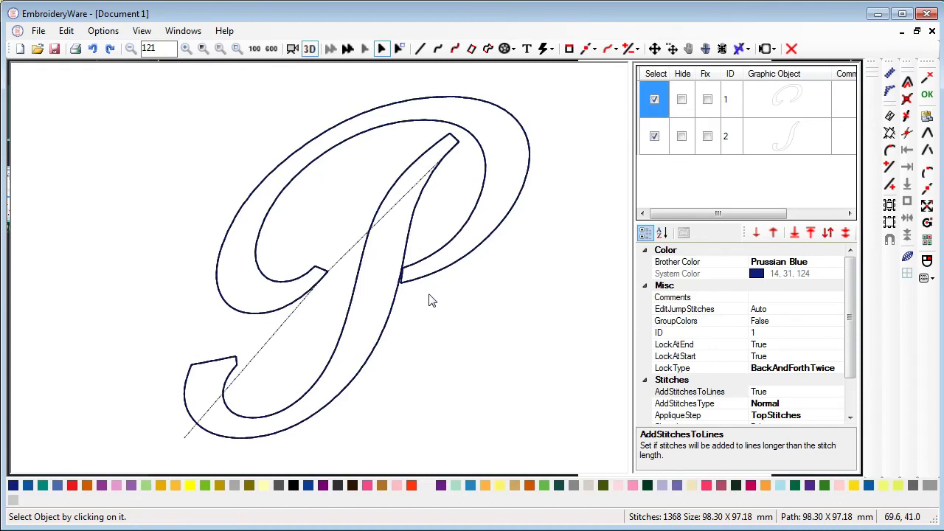
# - Draw an open curve about 74 by 50 mm midway between the P bowl's outlines, from its inner tip around to the stem
pyautogui.click(437, 48)
pyautogui.click(321, 270)
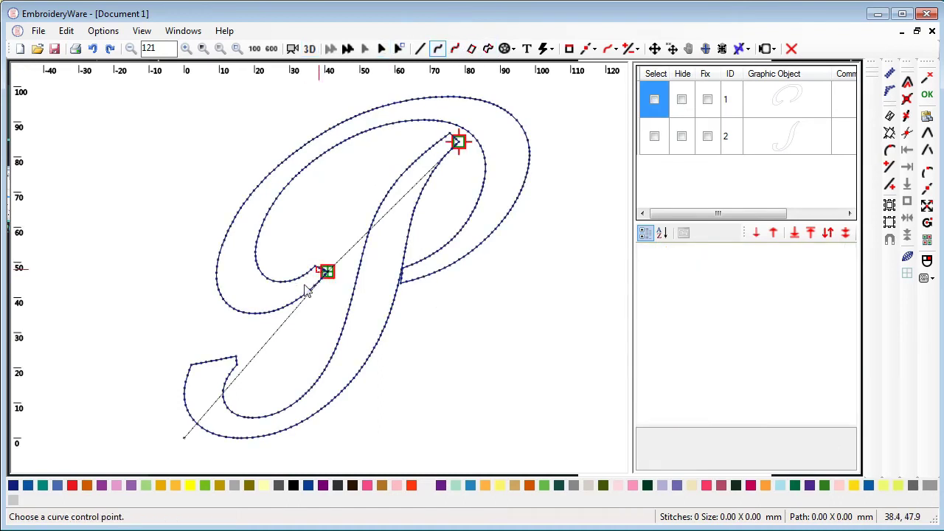
pyautogui.click(246, 299)
pyautogui.click(238, 288)
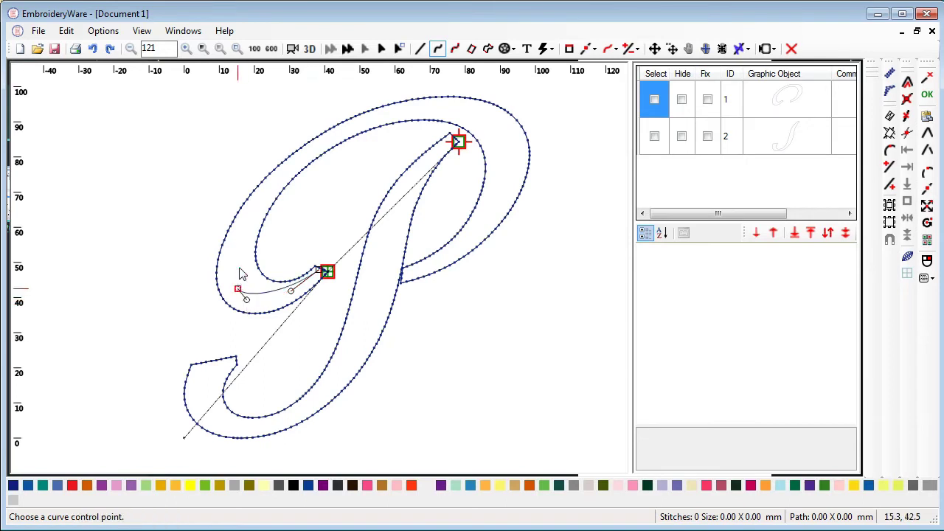
pyautogui.click(253, 212)
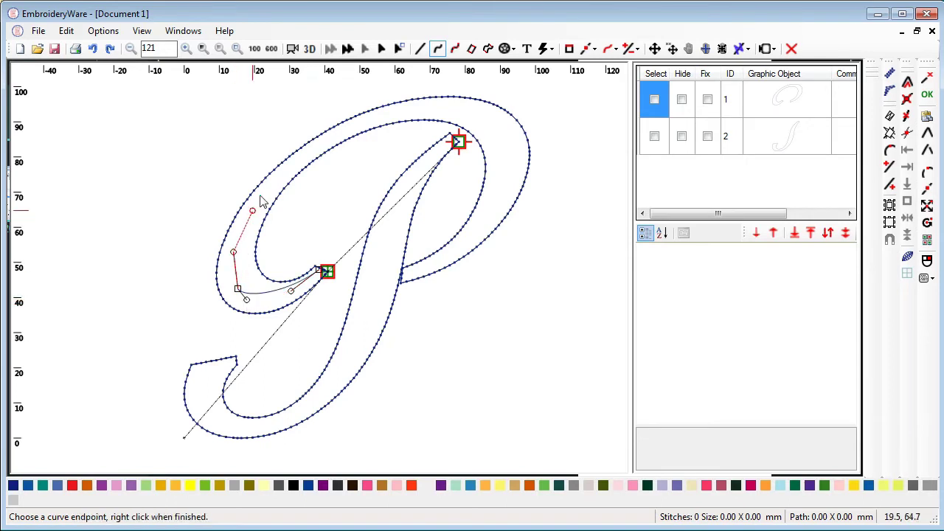
pyautogui.click(288, 168)
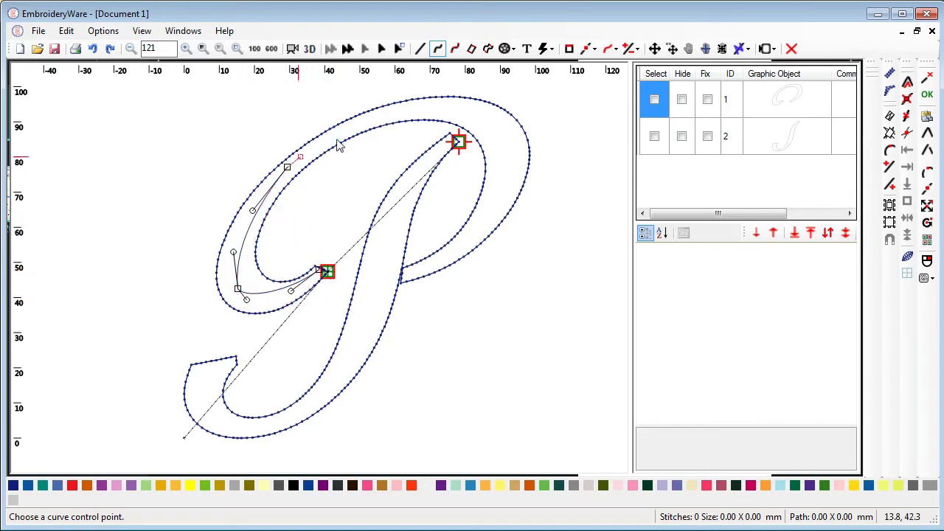
pyautogui.click(359, 121)
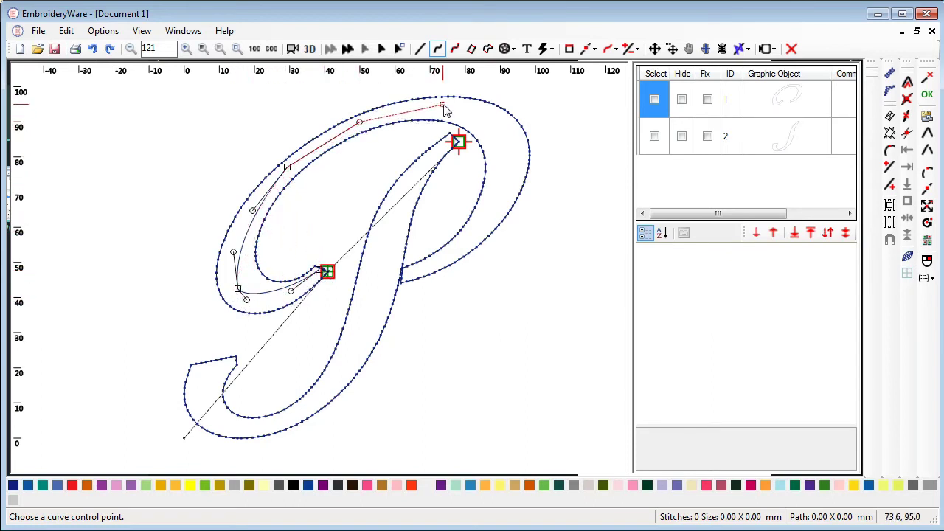
pyautogui.click(444, 105)
pyautogui.click(496, 127)
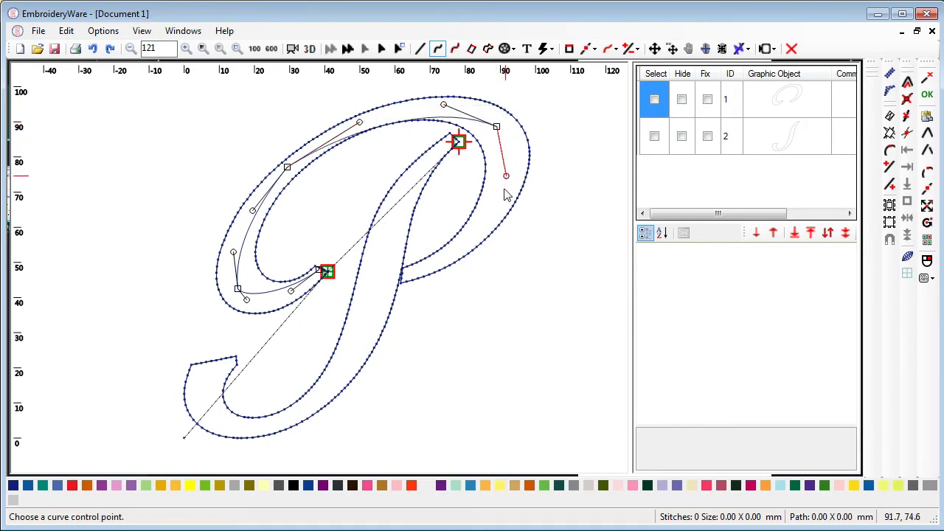
pyautogui.click(469, 240)
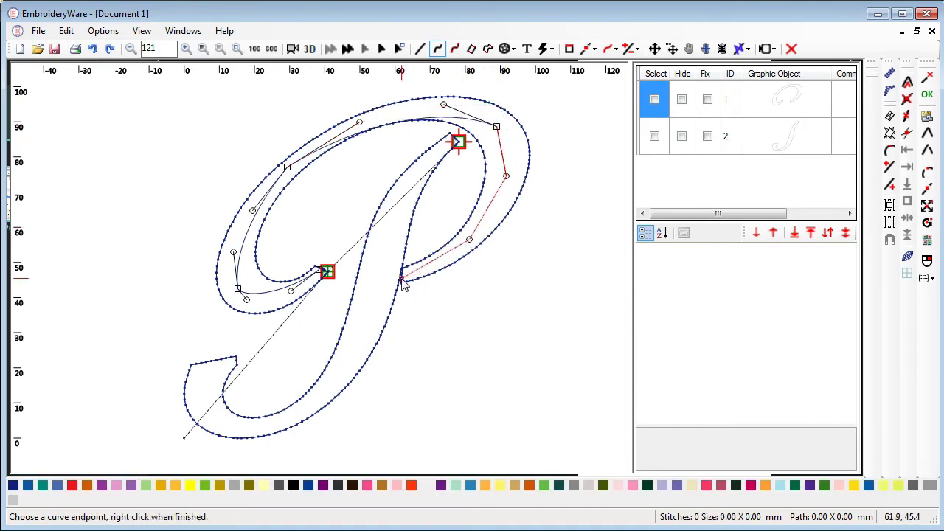
pyautogui.click(402, 279)
pyautogui.rightClick(554, 249)
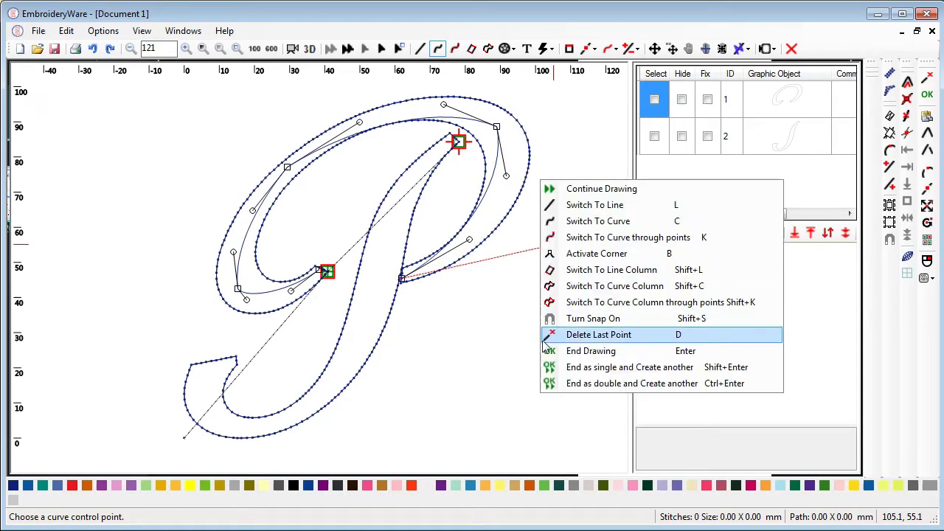
pyautogui.click(552, 351)
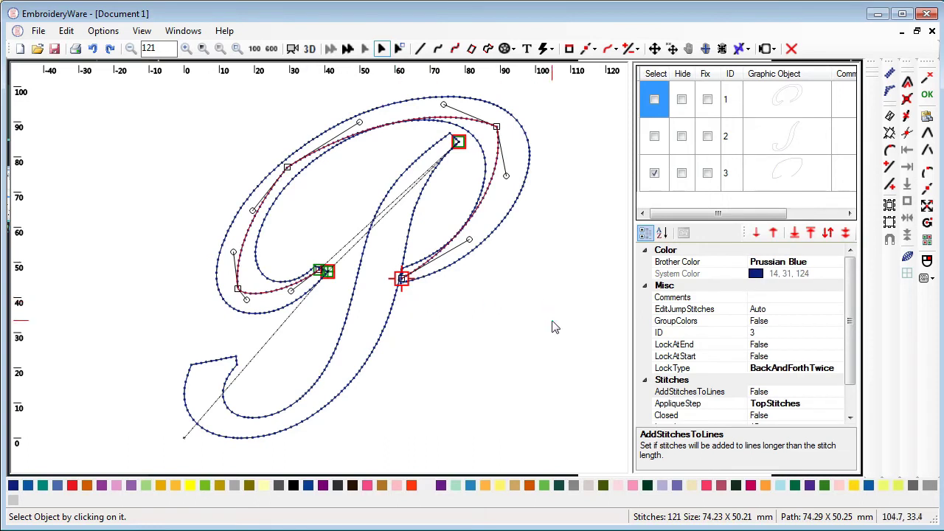
# - Move the control points on the right side of the bowl's centre curve outward so it runs midway between the outlines
pyautogui.click(927, 189)
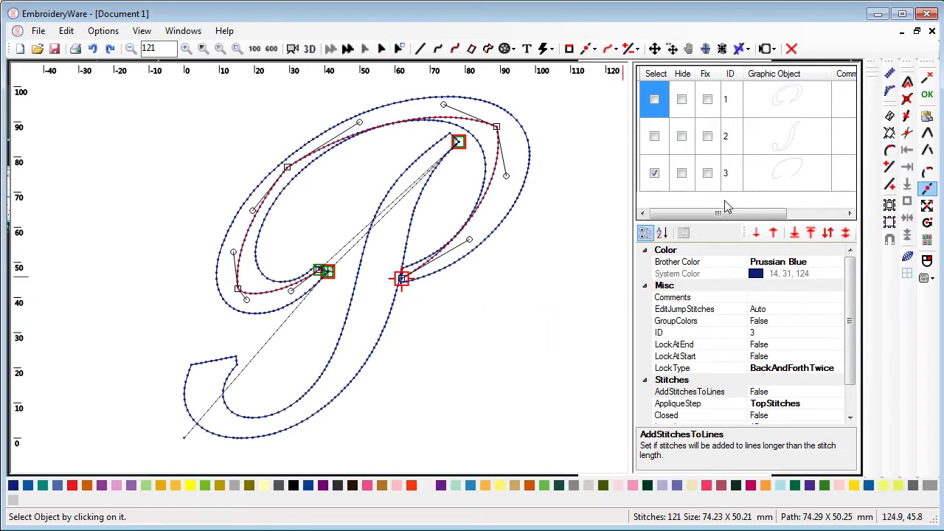
pyautogui.click(470, 245)
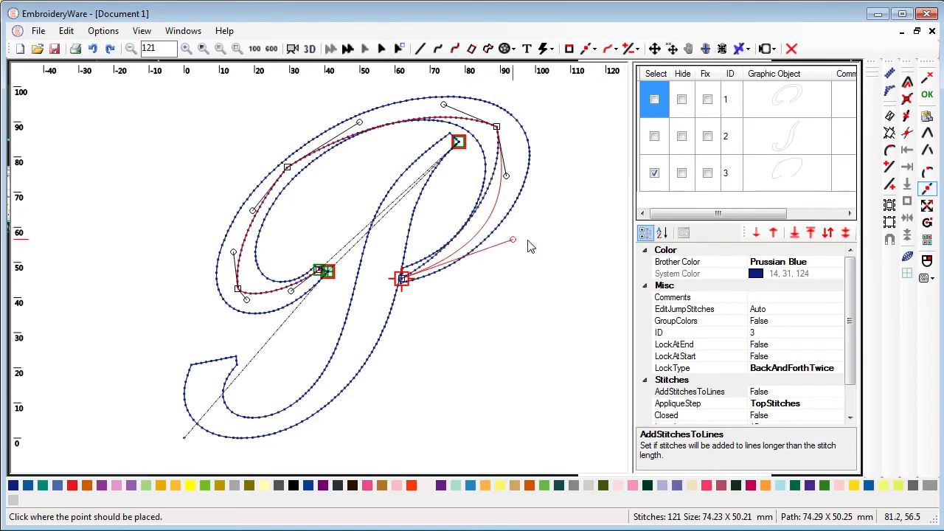
pyautogui.click(519, 233)
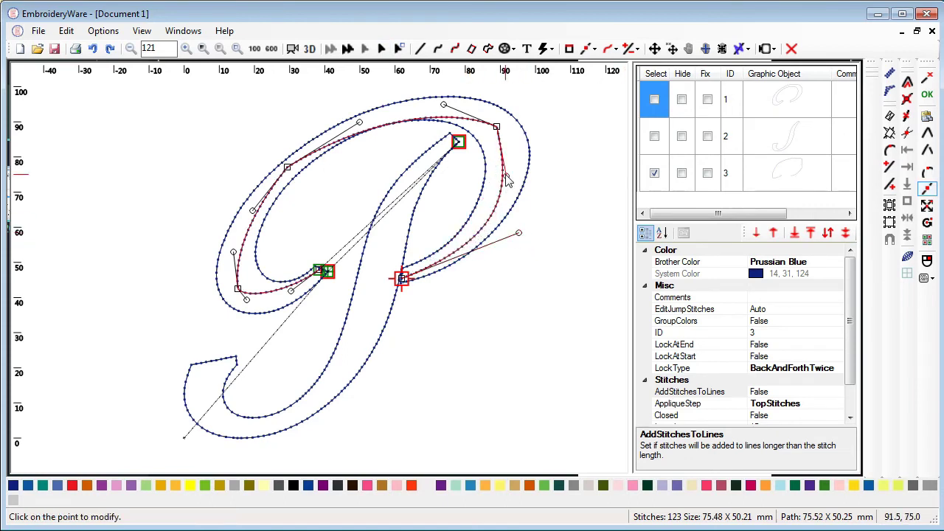
pyautogui.click(506, 178)
pyautogui.click(526, 151)
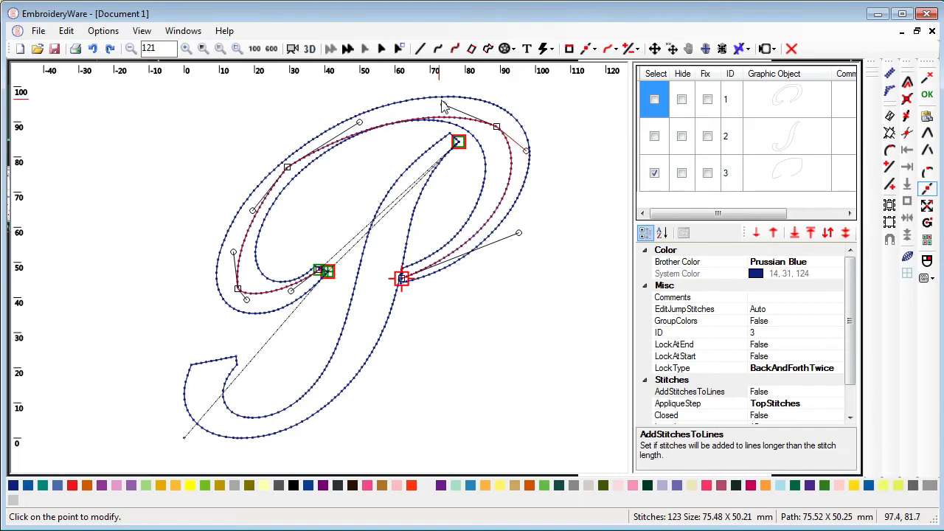
# - Raise the control points along the top of the centre curve and nudge its upper-left node to centre it in the bowl
pyautogui.click(443, 106)
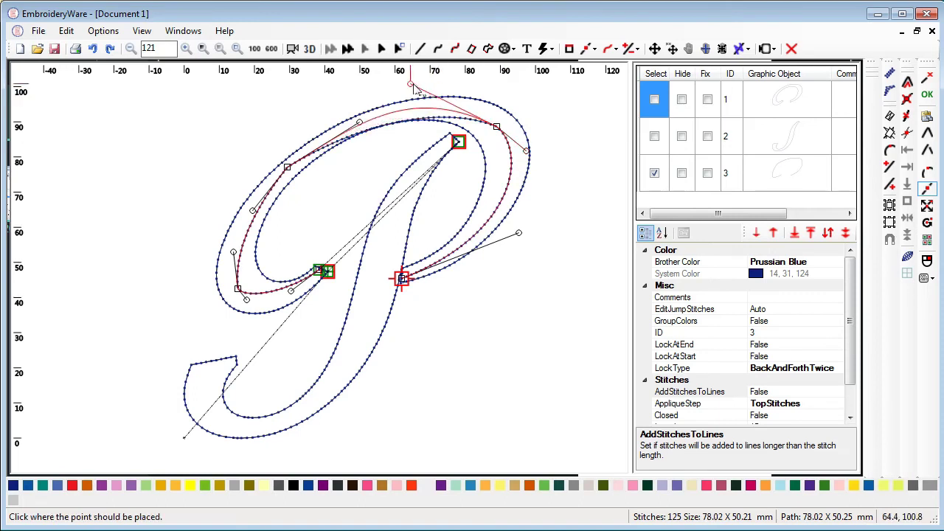
pyautogui.click(430, 85)
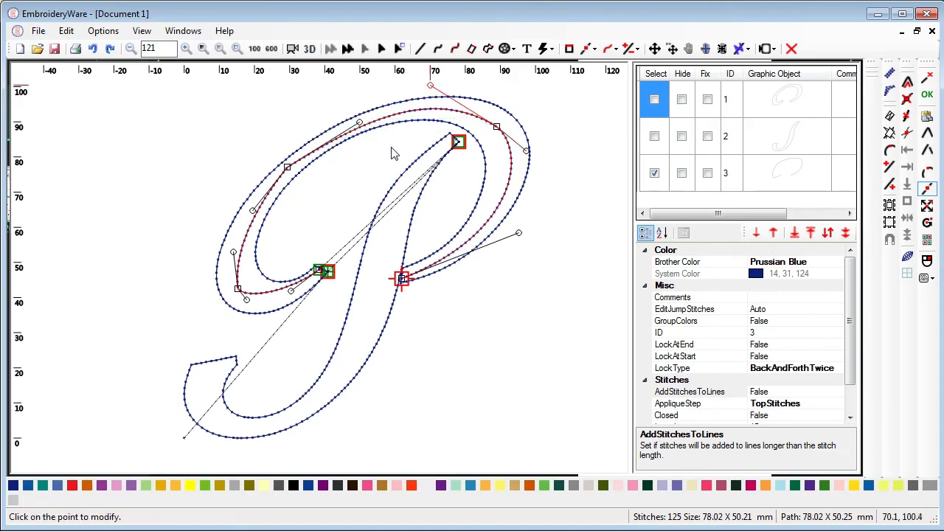
pyautogui.click(361, 124)
pyautogui.click(354, 112)
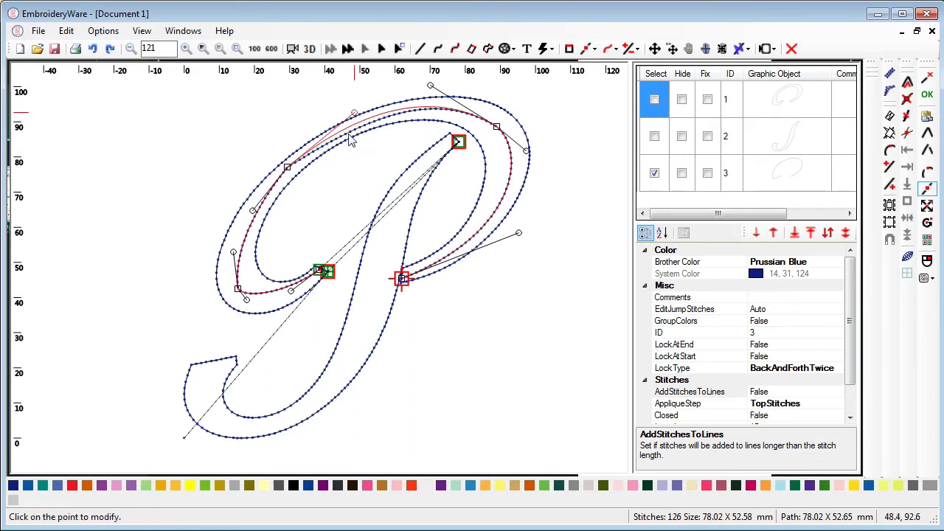
pyautogui.click(287, 169)
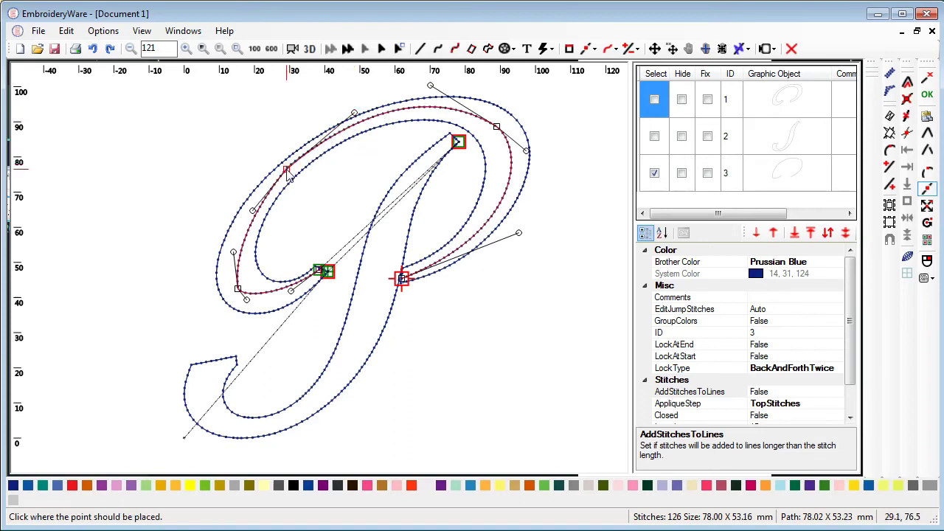
pyautogui.click(287, 171)
# - Adjust the control points around the lower-left bend of the centre curve so it stays centred up to the inner tip
pyautogui.click(234, 253)
pyautogui.click(208, 257)
pyautogui.click(209, 258)
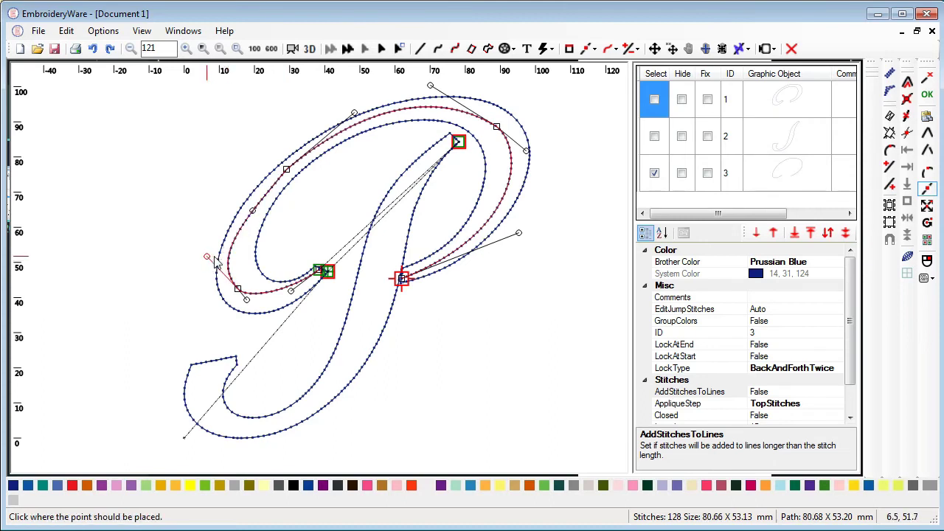
pyautogui.click(219, 257)
pyautogui.click(248, 299)
pyautogui.click(256, 304)
pyautogui.click(292, 292)
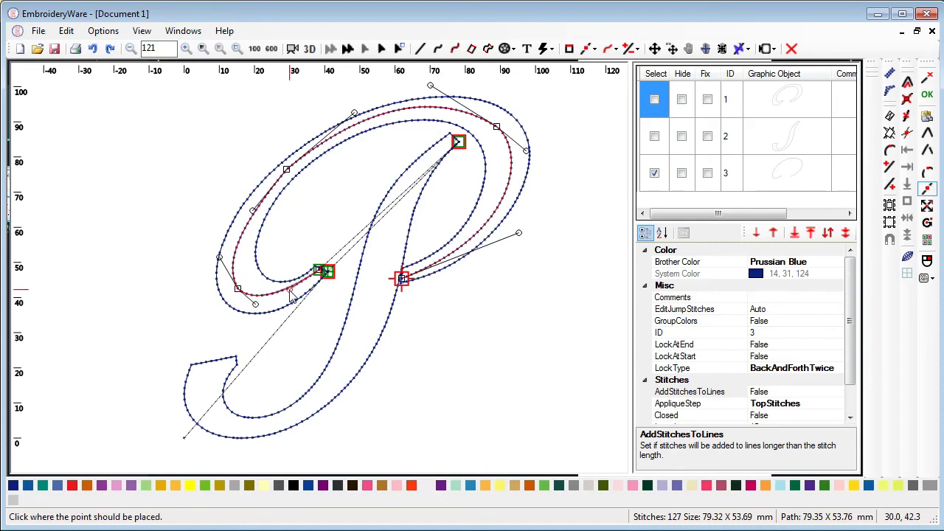
pyautogui.click(292, 301)
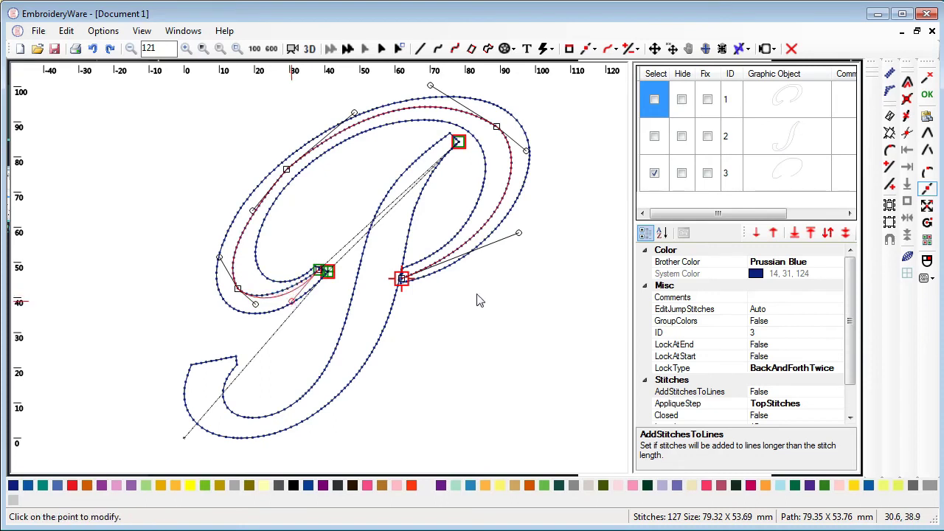
# - Convert the centre curve to manually editable satin and move both edge nodes at its lower-left bend onto the bowl's outlines
pyautogui.click(890, 89)
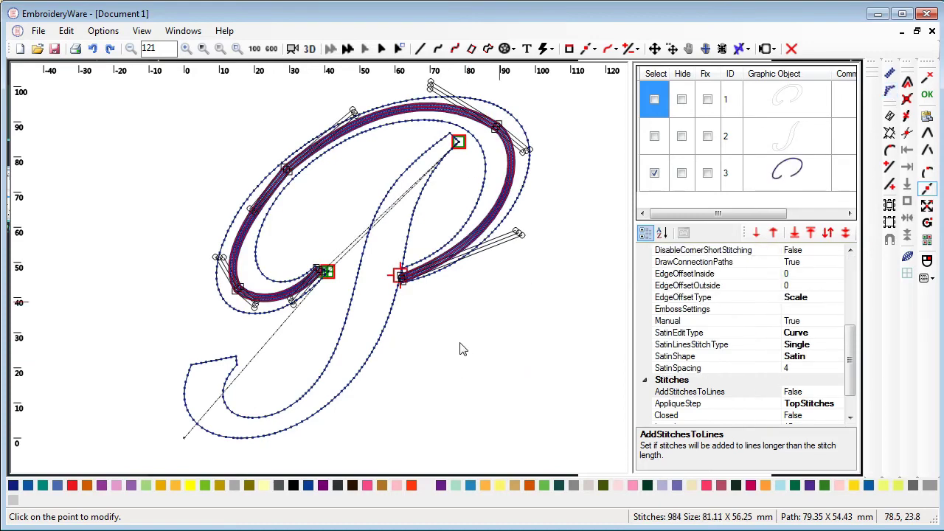
pyautogui.scroll(3, 459, 350)
pyautogui.scroll(3, 449, 370)
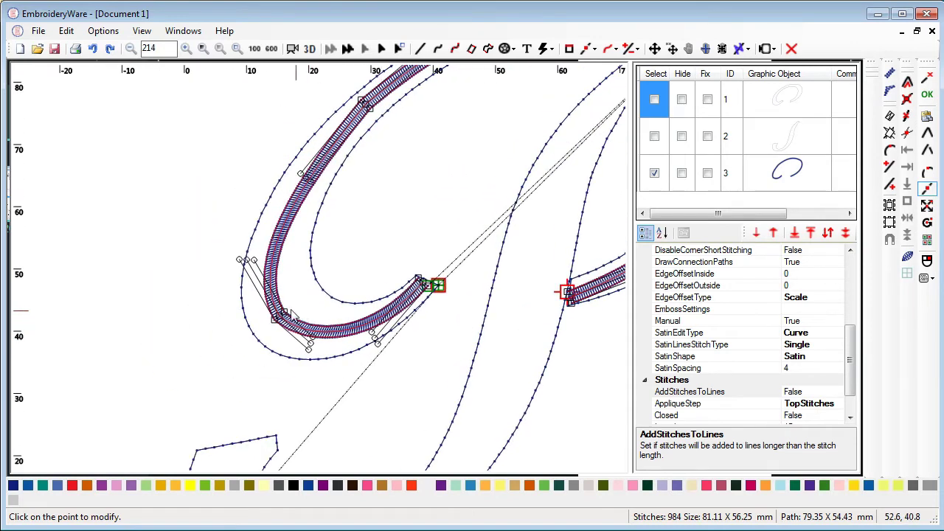
pyautogui.click(284, 311)
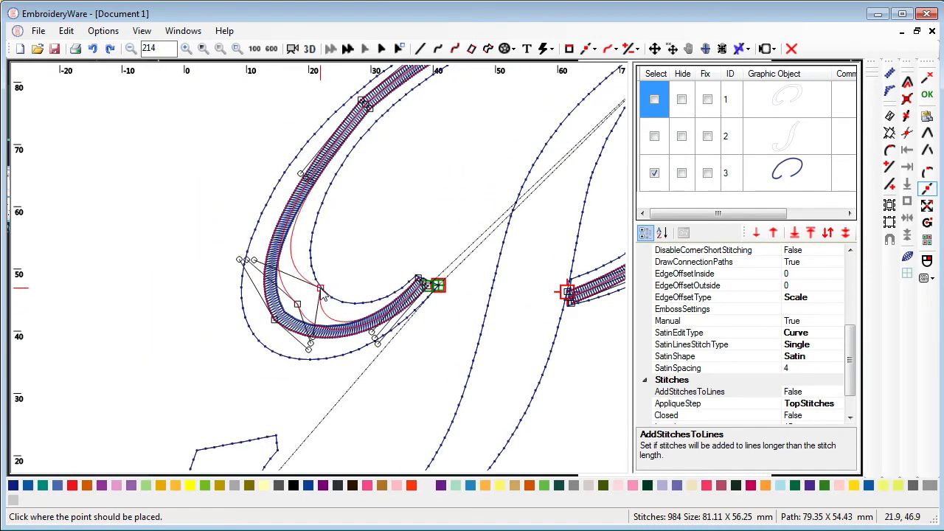
pyautogui.click(320, 288)
pyautogui.click(274, 318)
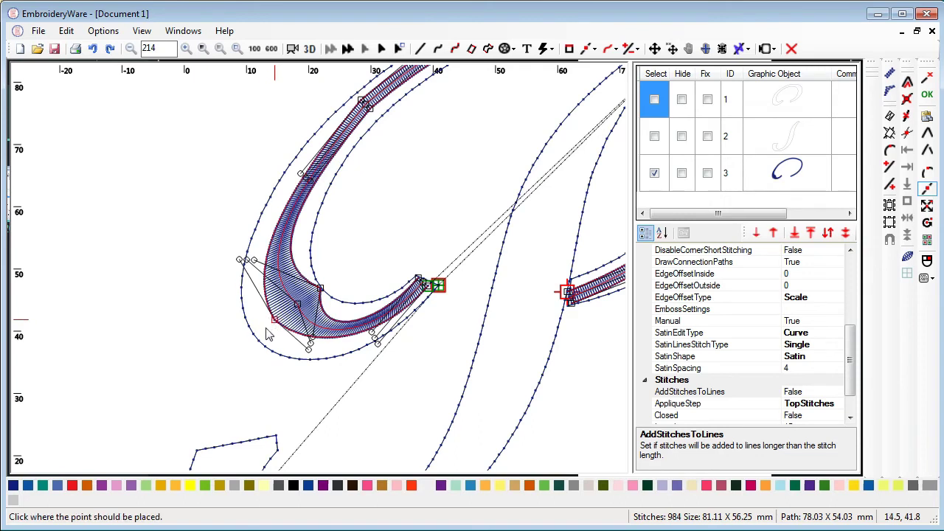
pyautogui.click(251, 337)
# - Fit the satin's outer edge to the outline between the lower-left bend and the inner tip, including its end node
pyautogui.click(310, 357)
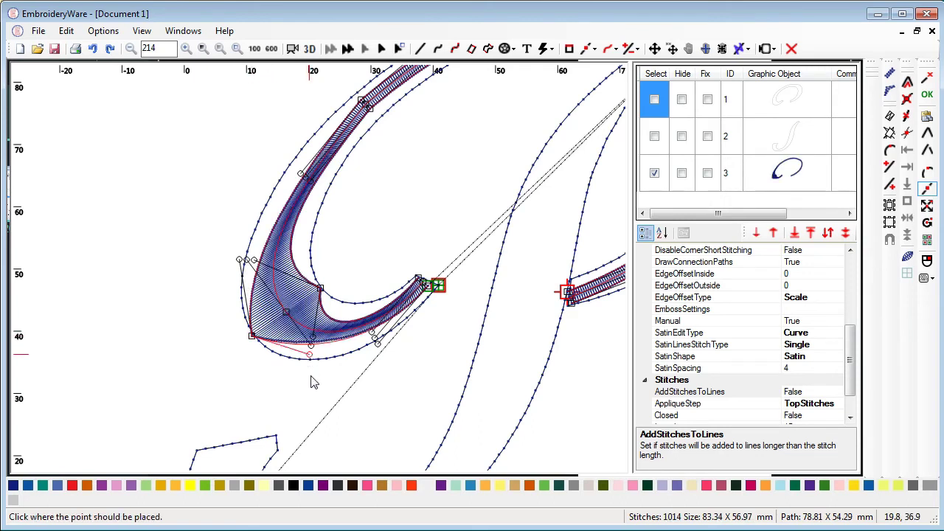
pyautogui.click(313, 388)
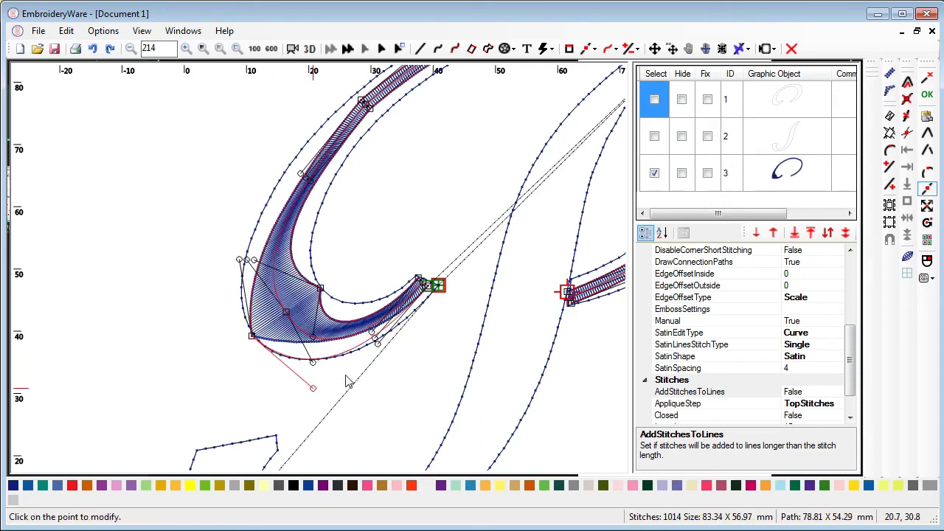
pyautogui.click(378, 344)
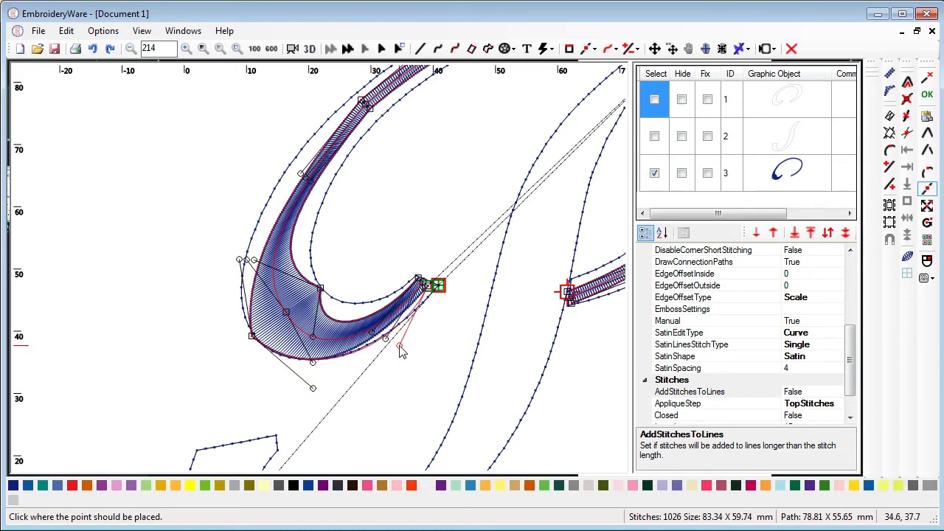
pyautogui.click(399, 344)
pyautogui.click(436, 289)
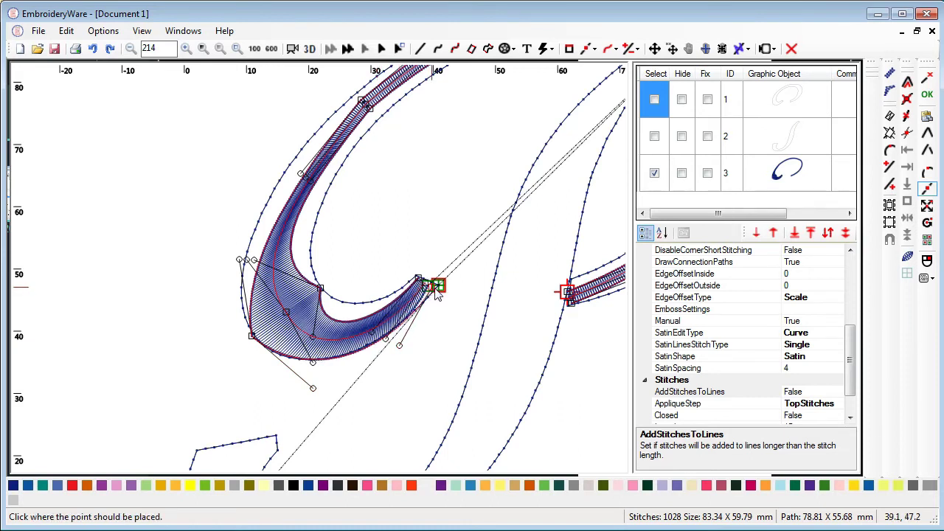
pyautogui.click(438, 288)
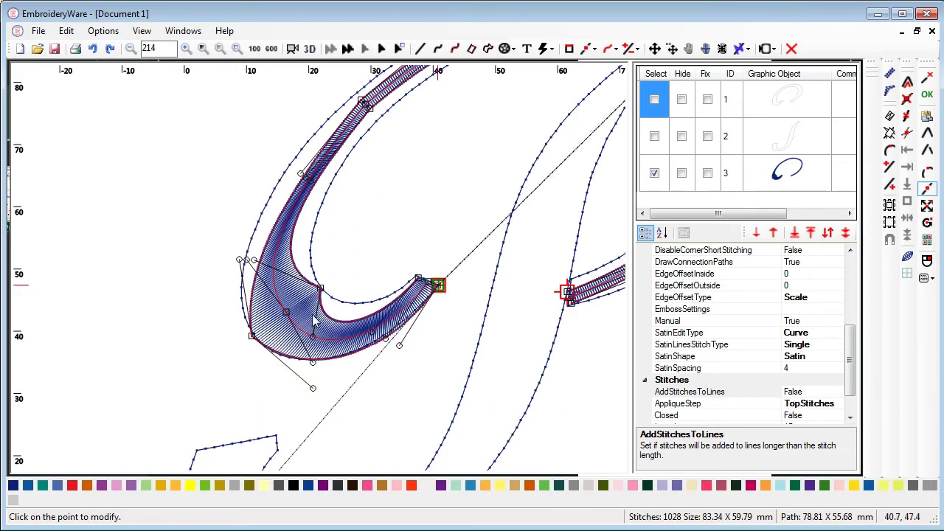
# - Fit the satin's inner edge to the outline between the lower-left bend and the inner tip, including its end node
pyautogui.click(331, 335)
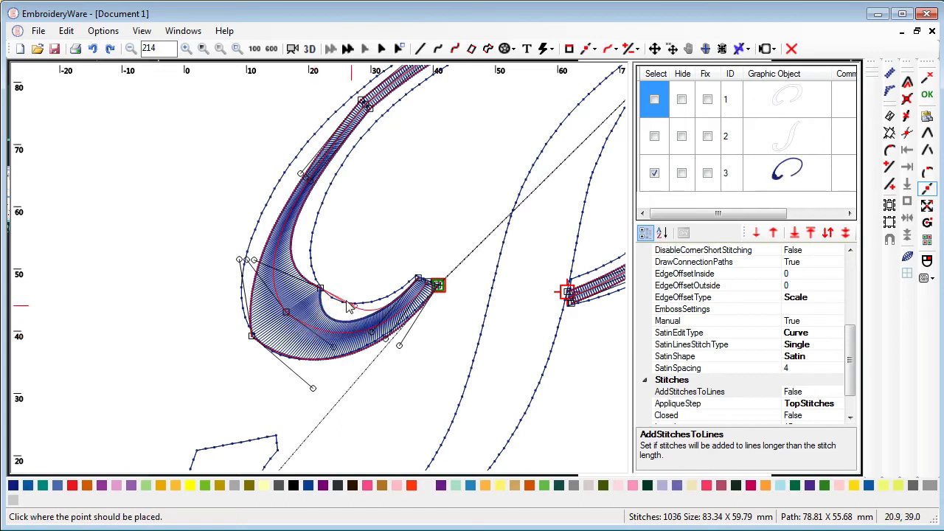
pyautogui.click(346, 308)
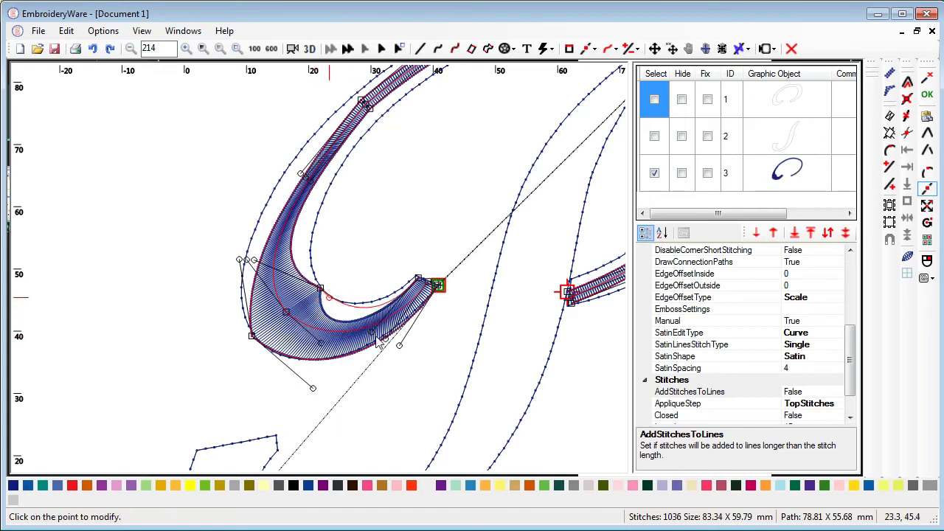
pyautogui.click(371, 325)
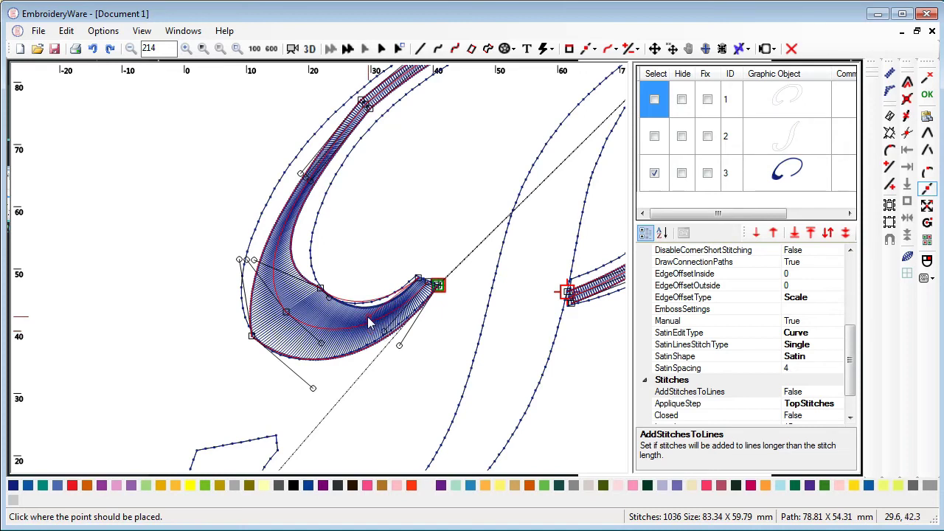
pyautogui.click(362, 331)
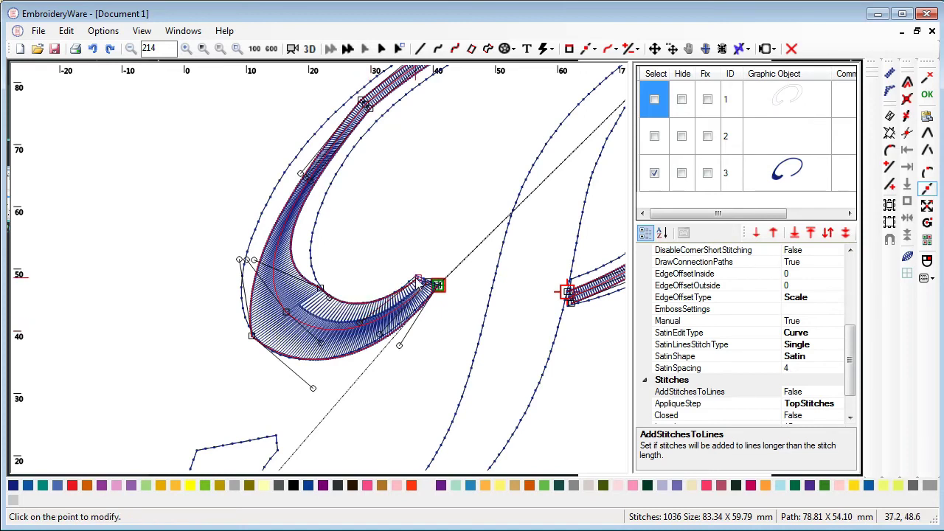
pyautogui.click(416, 277)
pyautogui.click(416, 279)
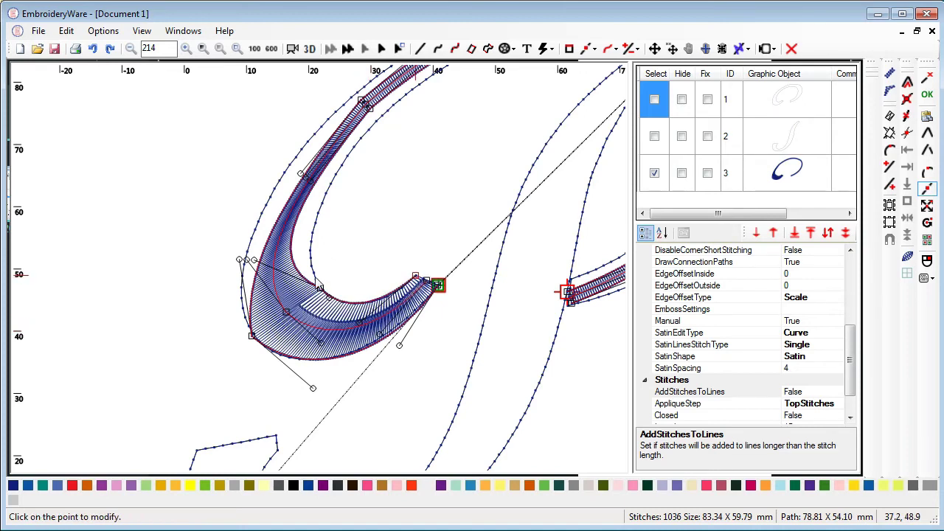
# - Reposition the inner and outer edge control points above the lower-left bend so both satin edges bulge towards the bowl's outlines
pyautogui.click(254, 261)
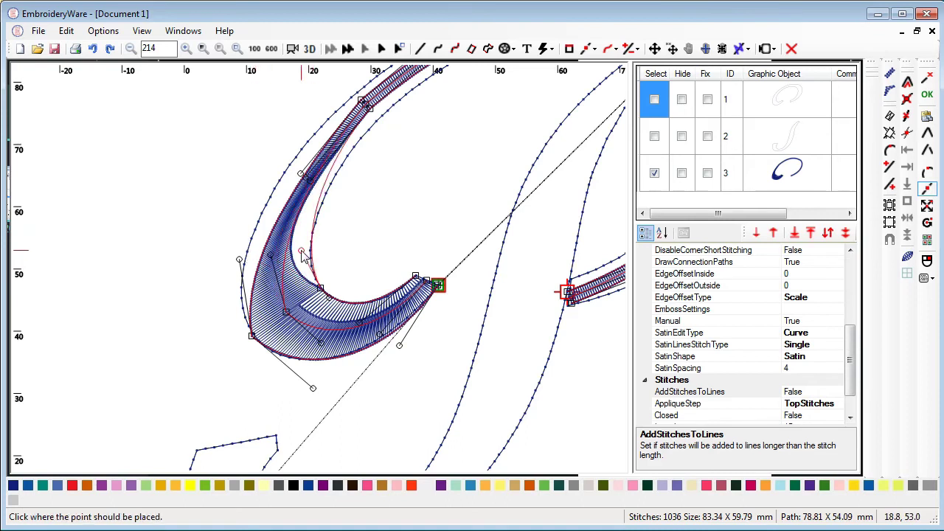
pyautogui.click(301, 251)
pyautogui.click(239, 259)
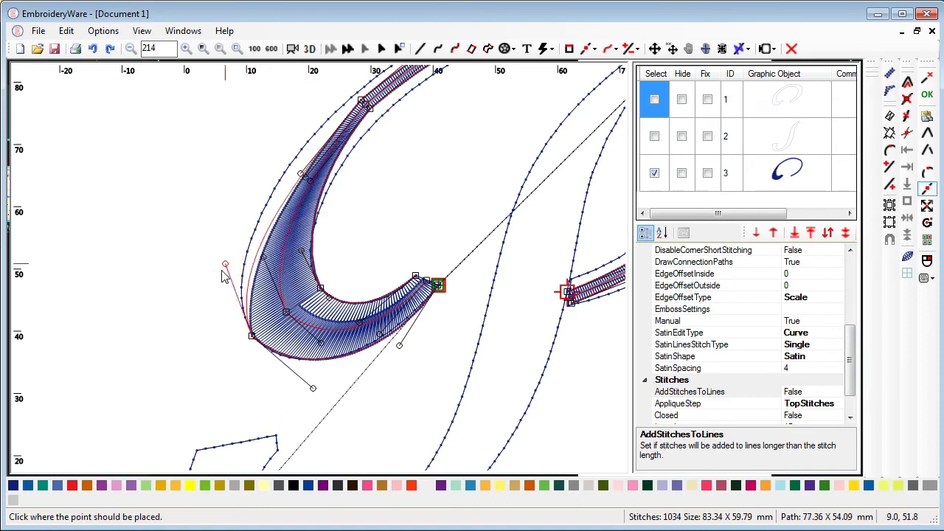
pyautogui.click(336, 230)
# - Move both satin edge nodes on the upper-left part of the bowl onto the outer and inner outlines
pyautogui.scroll(3, 334, 251)
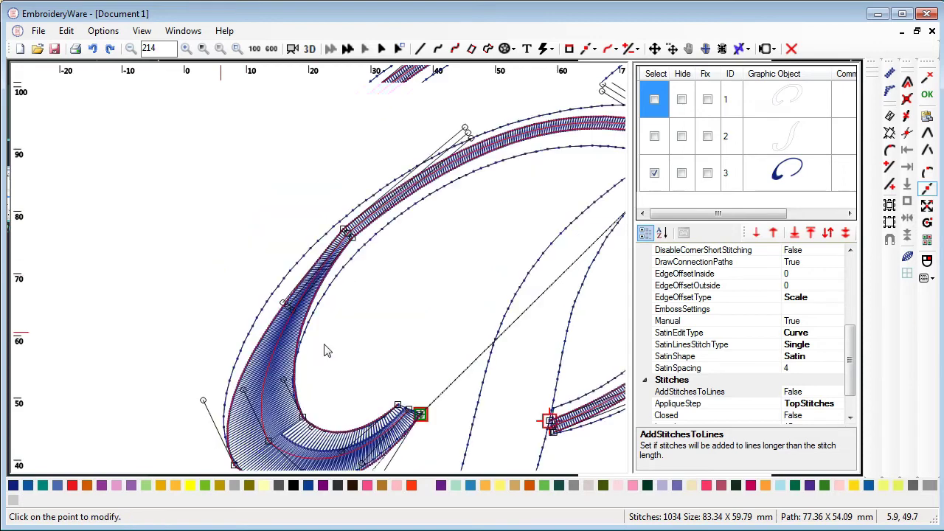
pyautogui.click(337, 241)
pyautogui.click(330, 237)
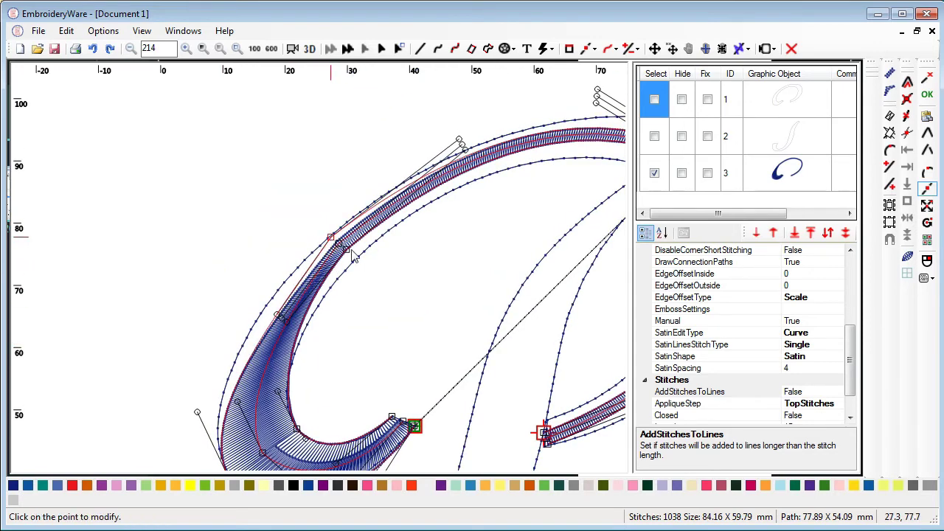
pyautogui.click(347, 250)
pyautogui.click(356, 259)
# - Adjust the edge control points below the upper-left nodes so the satin follows the outlines down the bowl's left side
pyautogui.click(277, 317)
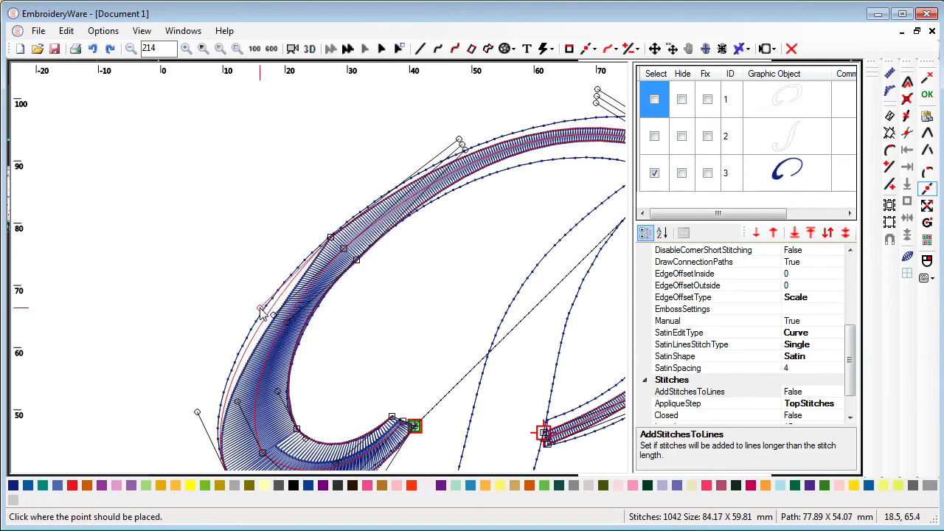
pyautogui.click(265, 315)
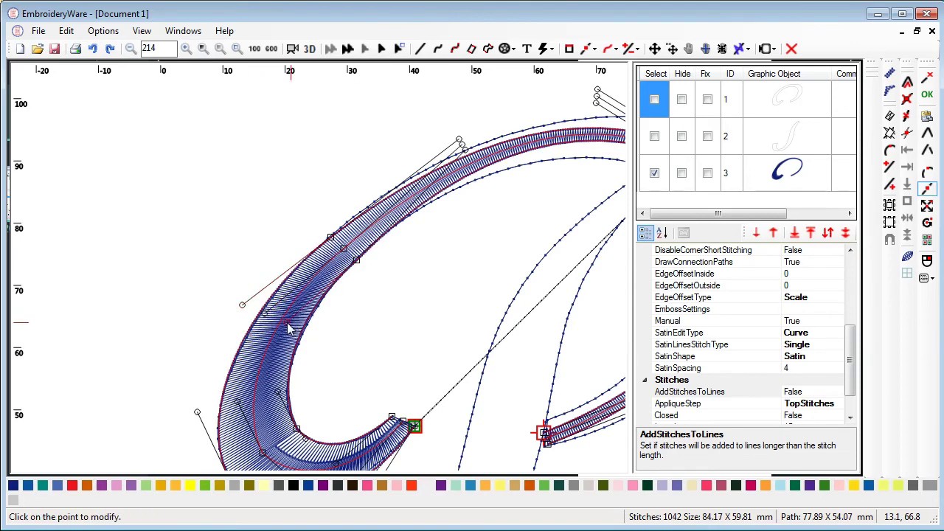
pyautogui.click(288, 330)
pyautogui.click(286, 327)
# - Move both satin edge nodes at the bowl's upper-right bend onto the outer and inner outlines
pyautogui.moveTo(366, 278); pyautogui.dragTo(200, 323)
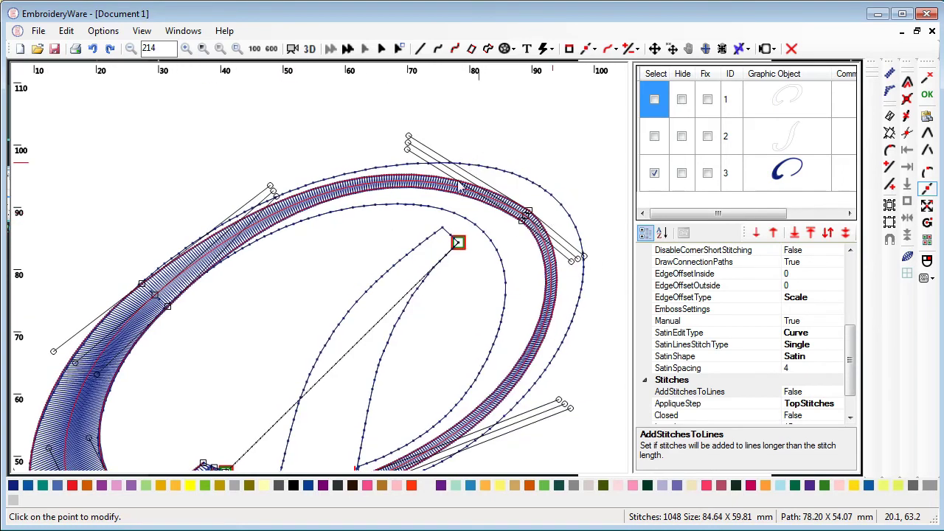
pyautogui.click(519, 203)
pyautogui.click(528, 211)
pyautogui.click(547, 191)
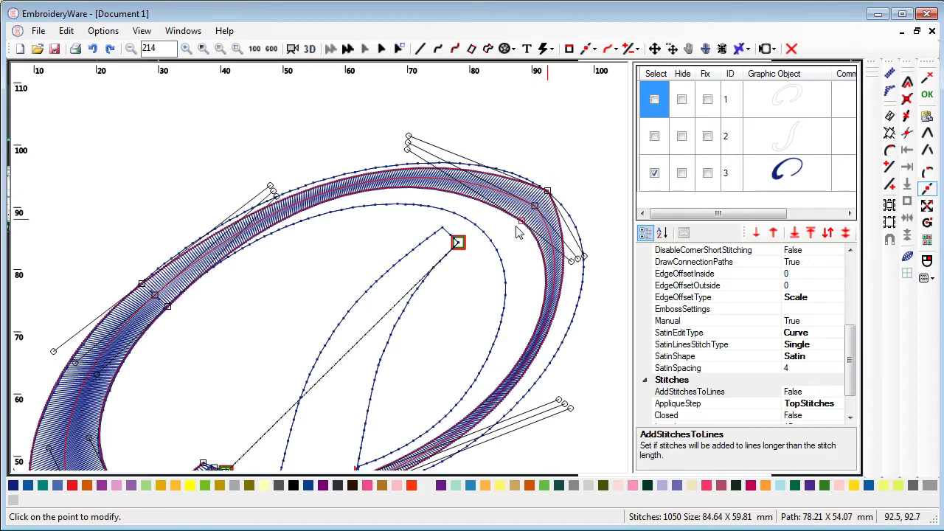
pyautogui.click(473, 245)
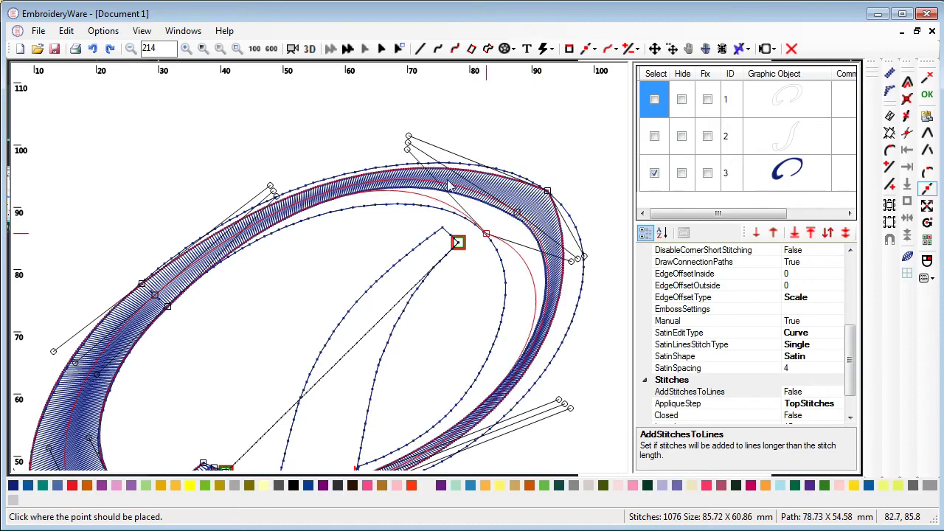
pyautogui.click(425, 212)
# - Preview the whole bowl's satin in 3D and return to the stitch view
pyautogui.moveTo(449, 220); pyautogui.dragTo(396, 146)
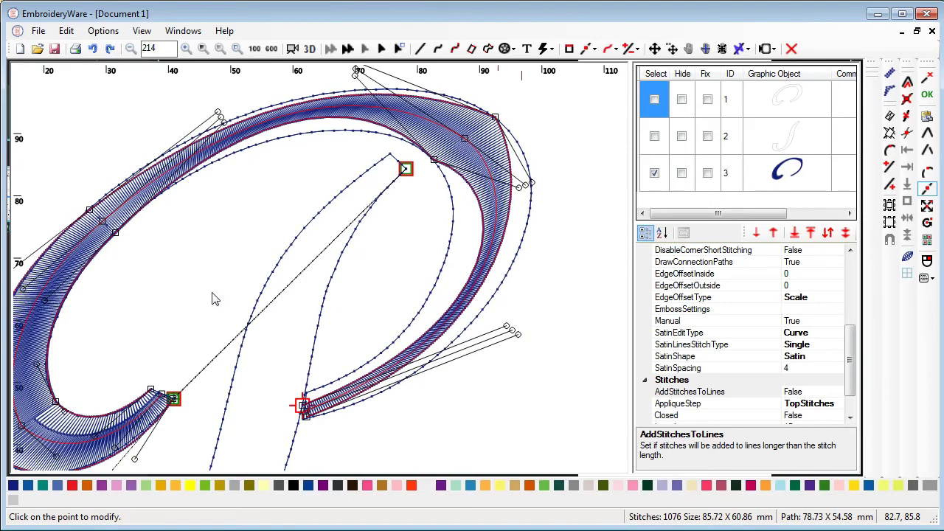
pyautogui.moveTo(204, 307); pyautogui.dragTo(340, 242)
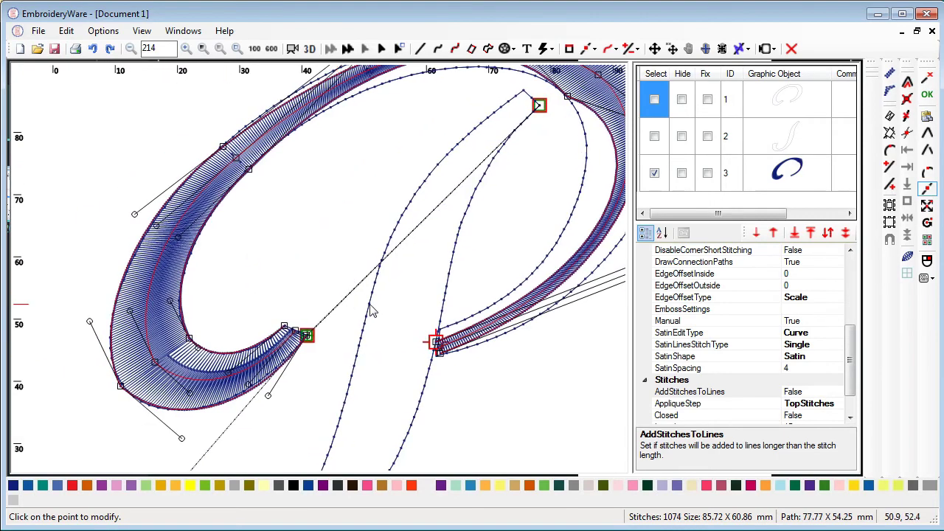
pyautogui.scroll(-2, 371, 305)
pyautogui.scroll(-1, 373, 311)
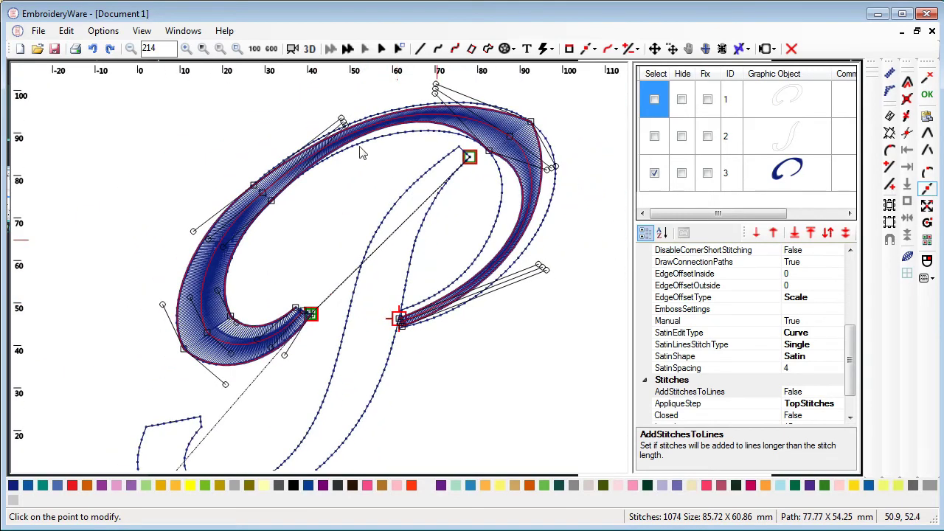
pyautogui.click(310, 49)
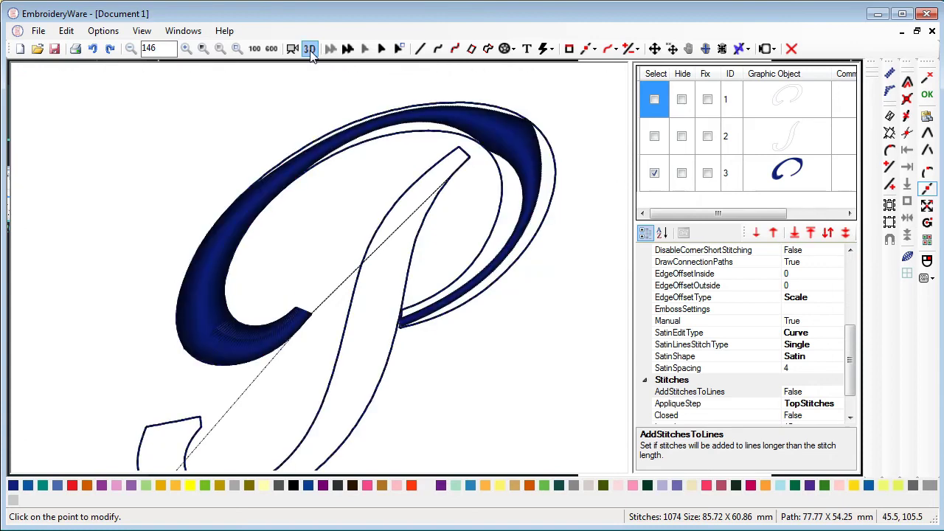
pyautogui.click(310, 49)
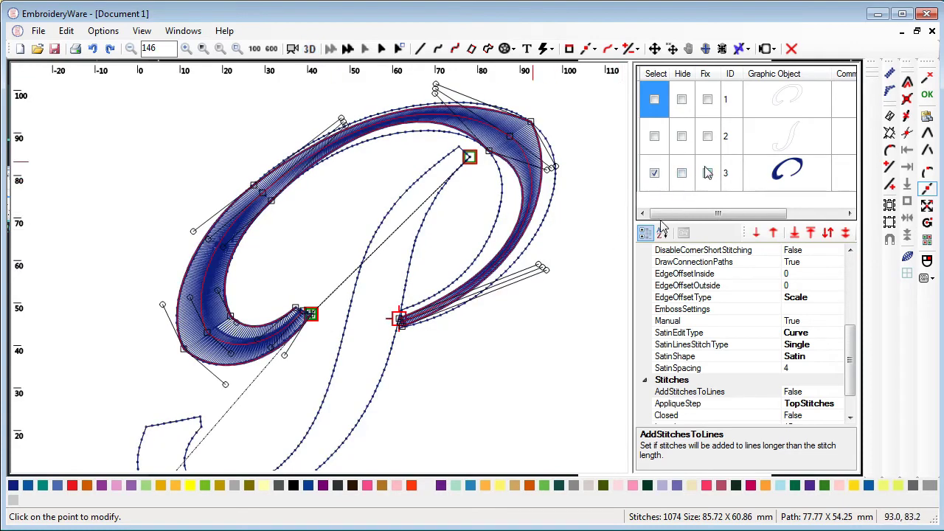
# - Delete the traced satin object and start a curve column with its inside and outside endpoints across the bowl's inner tip
pyautogui.click(792, 49)
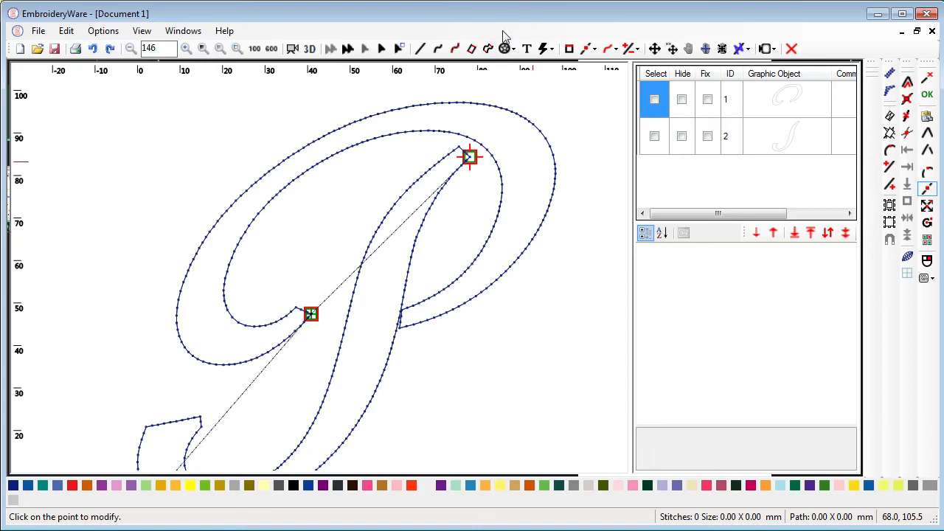
pyautogui.click(488, 49)
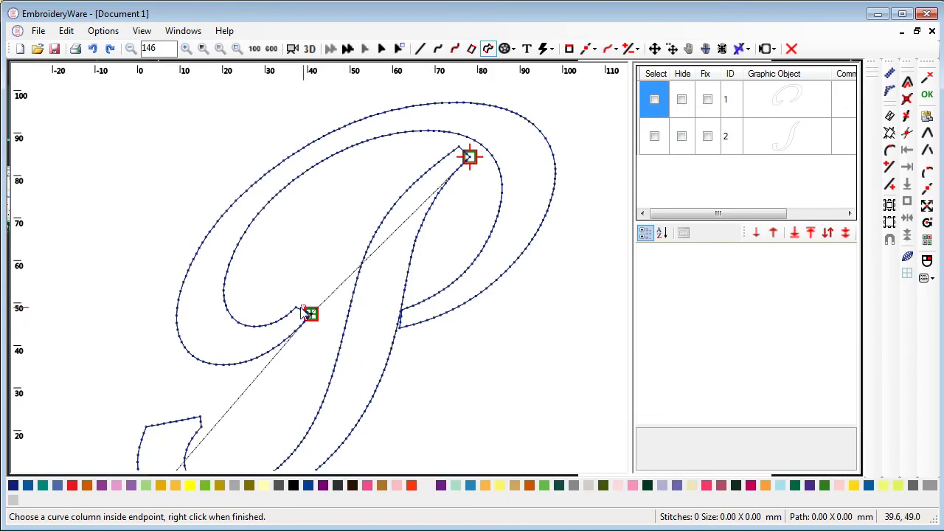
pyautogui.click(293, 308)
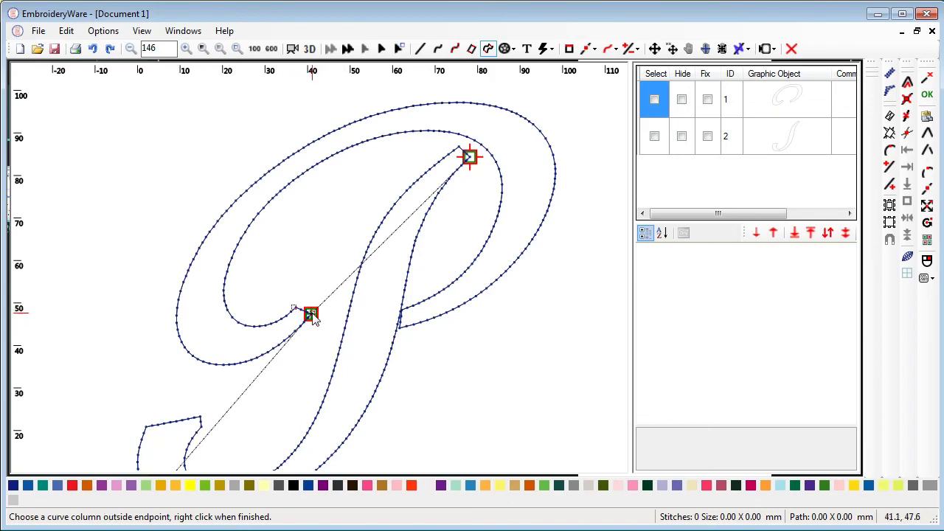
pyautogui.click(303, 311)
# - Draw the first curve column section along both outlines from the inner tip to the lower-left bend
pyautogui.click(258, 330)
pyautogui.click(263, 359)
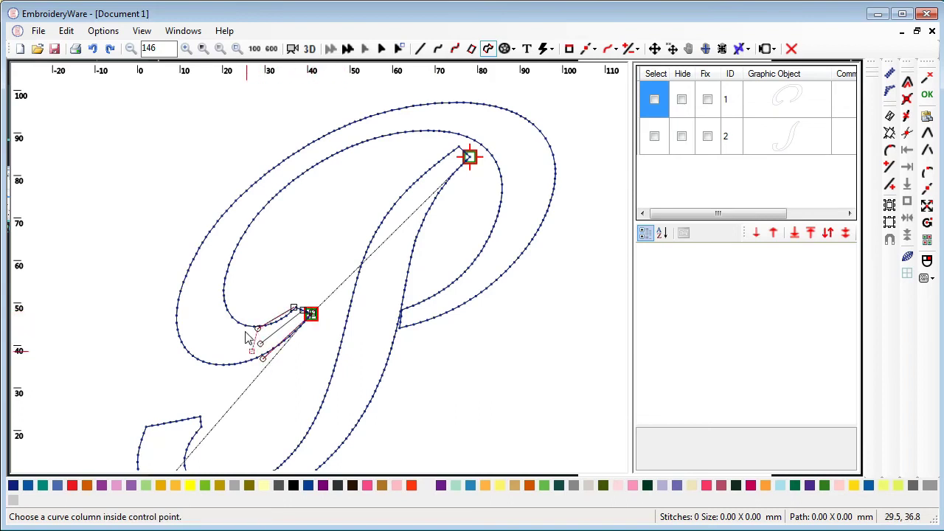
pyautogui.click(235, 364)
pyautogui.click(239, 345)
pyautogui.click(230, 312)
pyautogui.click(188, 351)
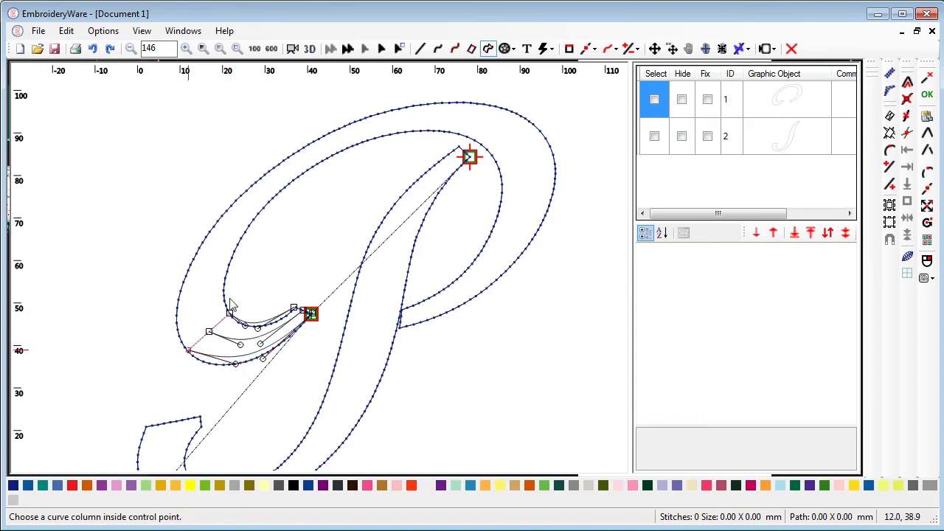
# - Continue the curve column along both outlines from the lower-left bend to the bowl's upper-left side
pyautogui.click(226, 282)
pyautogui.click(178, 290)
pyautogui.click(233, 246)
pyautogui.click(203, 237)
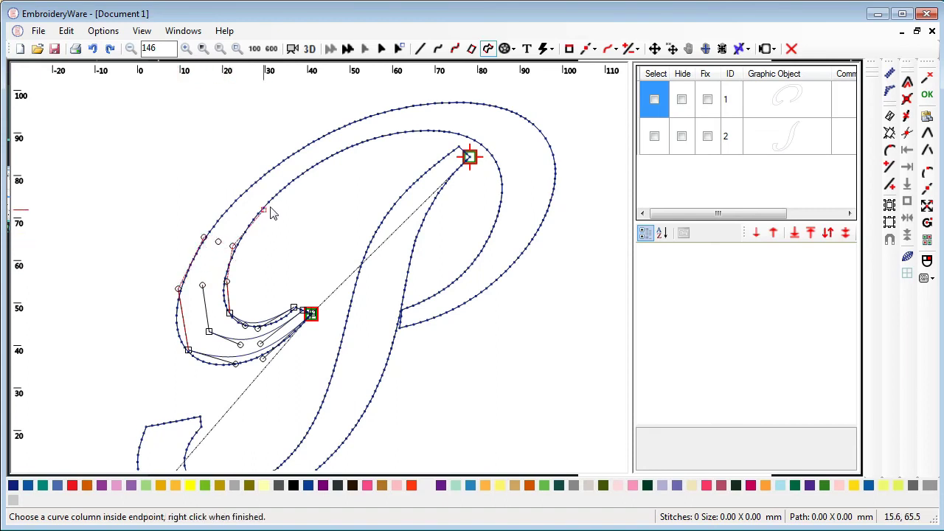
pyautogui.click(263, 205)
pyautogui.click(241, 195)
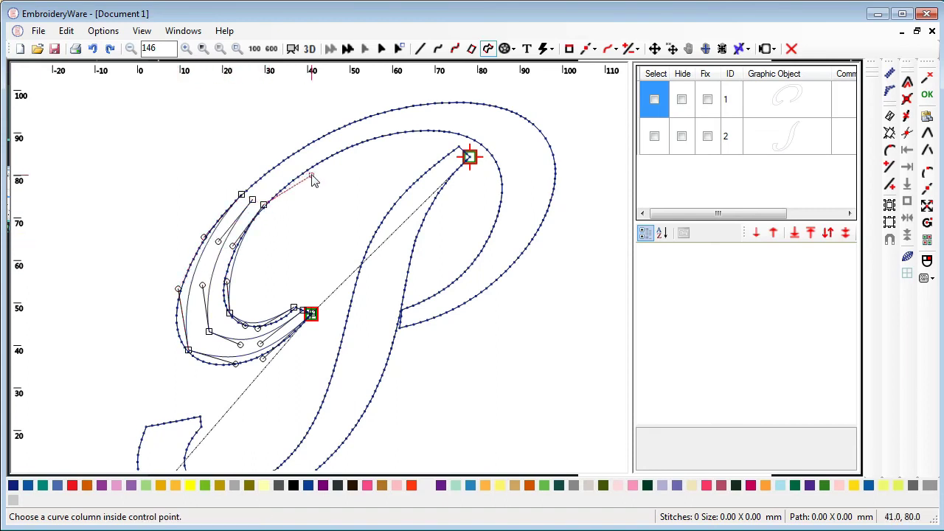
# - Add the curve column section along both outlines from the upper-left side to the top of the bowl
pyautogui.click(316, 165)
pyautogui.click(304, 149)
pyautogui.click(369, 139)
pyautogui.click(355, 120)
pyautogui.click(413, 131)
pyautogui.click(414, 104)
# - Extend the curve column along both outlines from the top of the bowl around to the upper-right bend
pyautogui.click(452, 133)
pyautogui.click(473, 118)
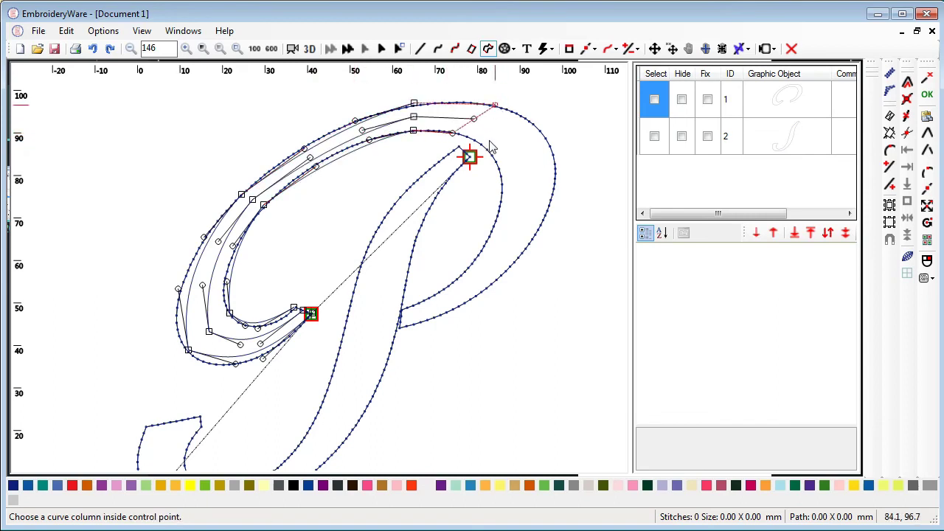
pyautogui.click(490, 151)
pyautogui.click(511, 137)
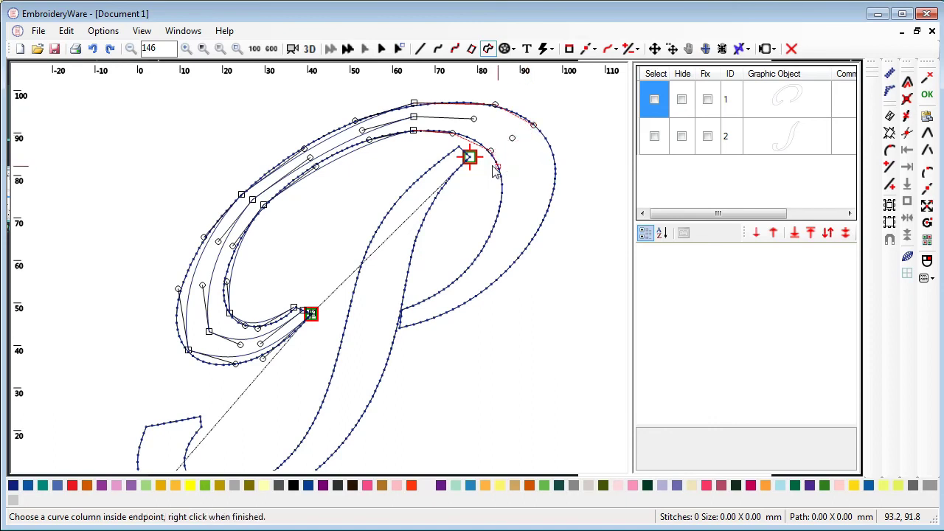
pyautogui.click(495, 162)
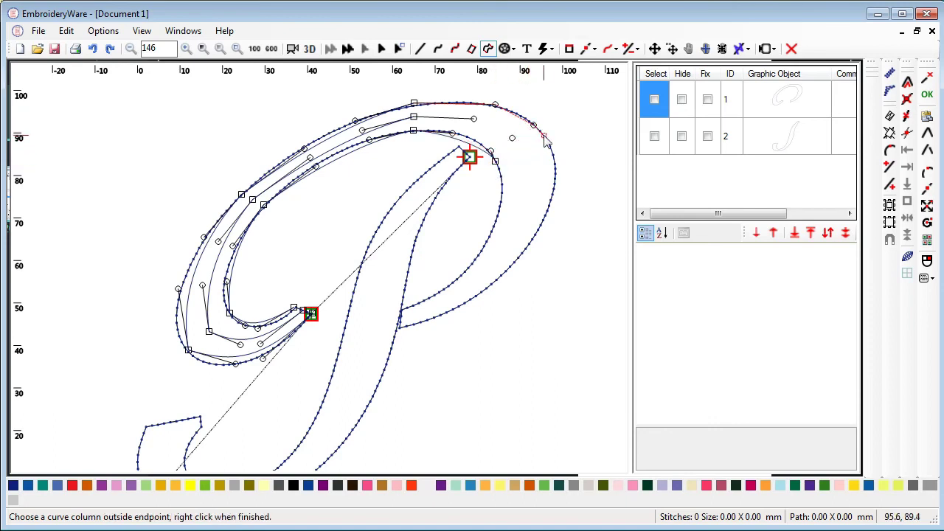
pyautogui.click(544, 136)
# - Draw the last curve column section from the upper-right bend to the bowl's end at the stem and end the drawing
pyautogui.click(502, 200)
pyautogui.click(540, 224)
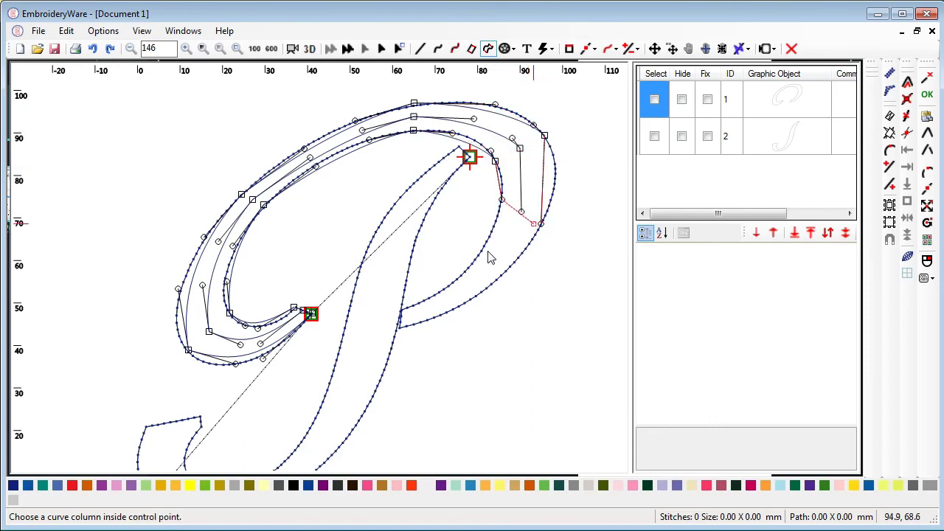
pyautogui.click(481, 250)
pyautogui.click(501, 275)
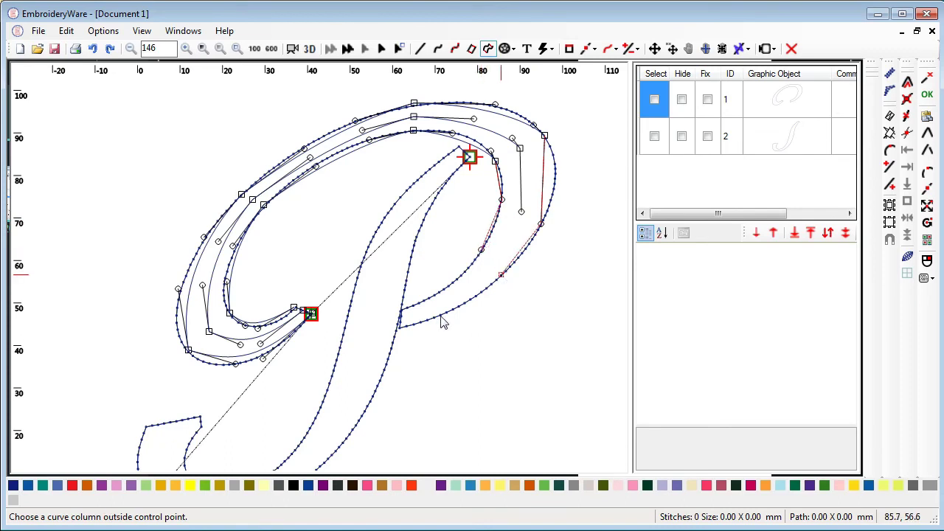
pyautogui.click(403, 326)
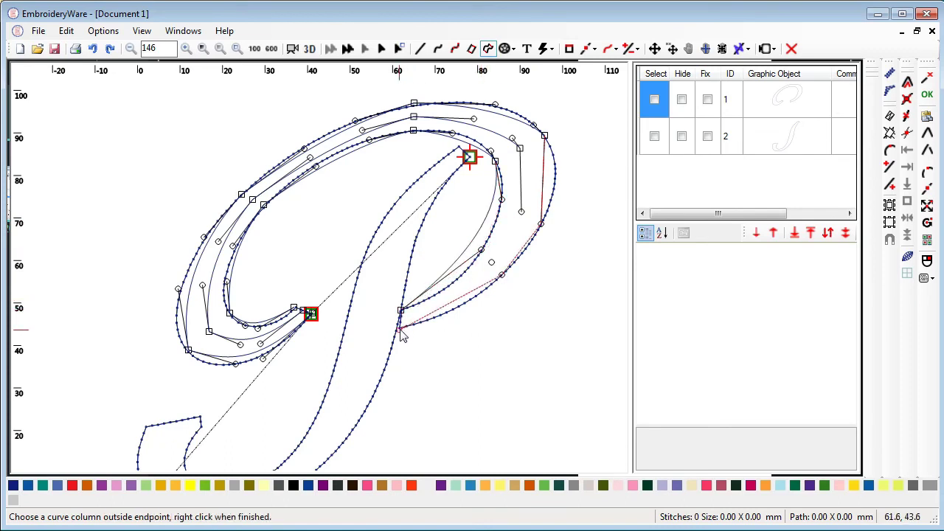
pyautogui.click(401, 332)
pyautogui.rightClick(402, 334)
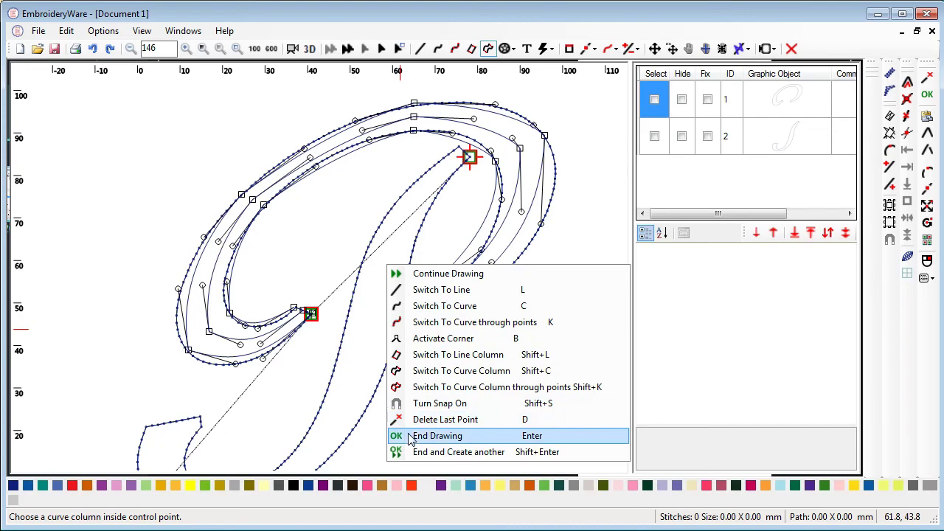
pyautogui.click(398, 436)
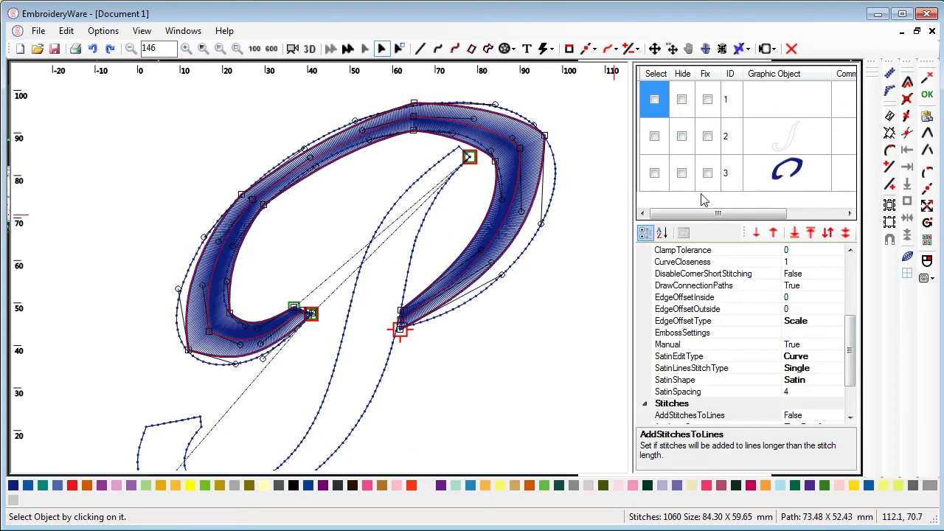
# - Edit the column's outer control points between the upper-right bend and the stem so that edge follows the outline
pyautogui.click(927, 189)
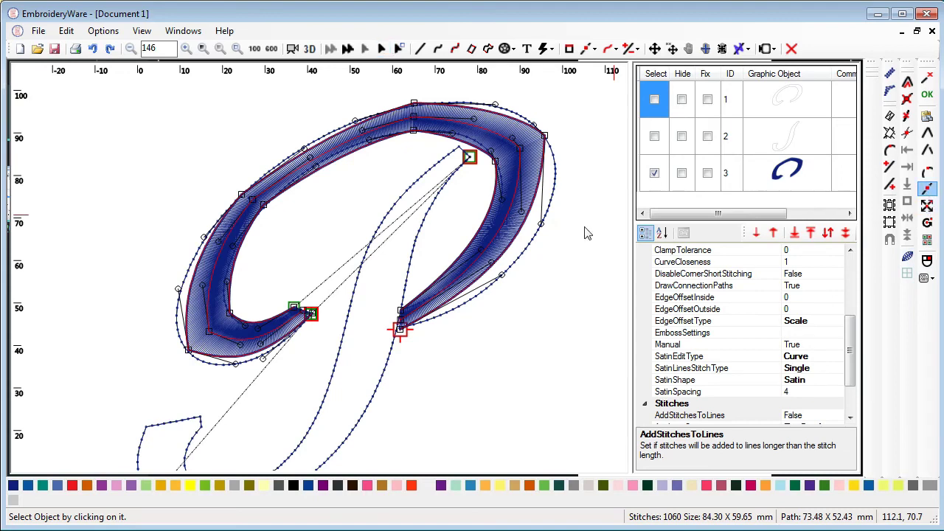
pyautogui.click(540, 222)
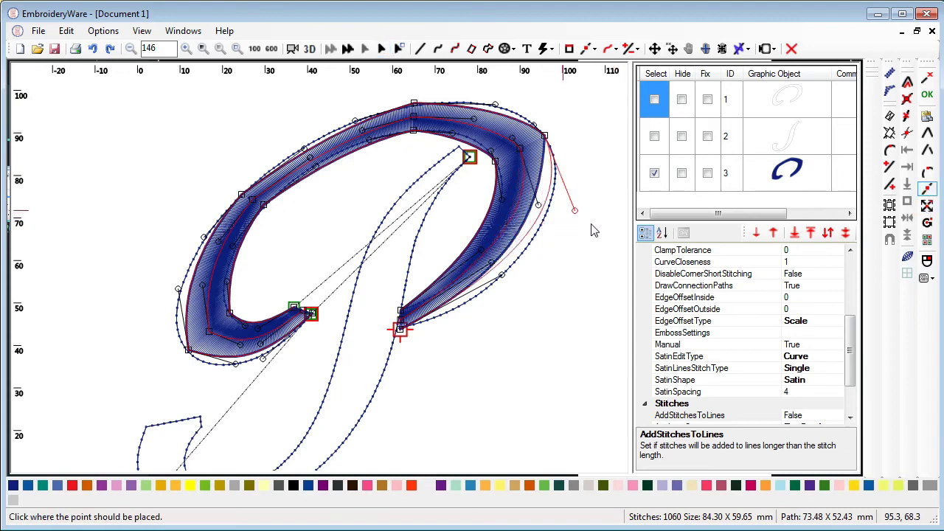
pyautogui.click(585, 219)
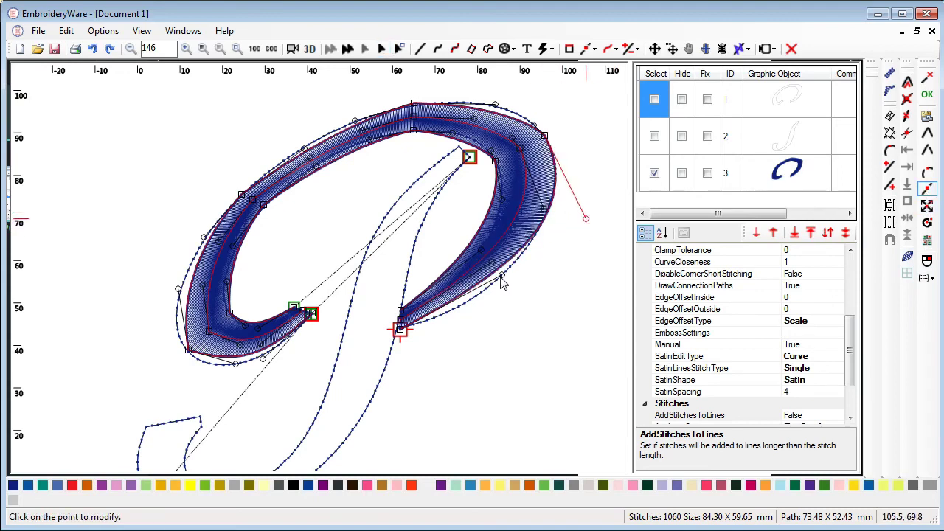
pyautogui.click(502, 277)
pyautogui.click(493, 302)
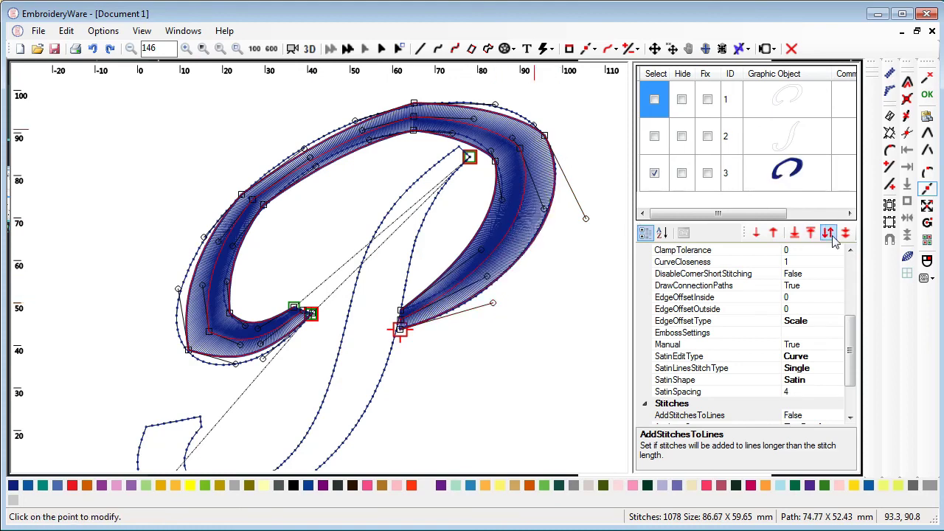
# - Hide the stitches and adjust the column's outer edge at the top of the bowl, moving its right-hand control point and corner point
pyautogui.click(908, 257)
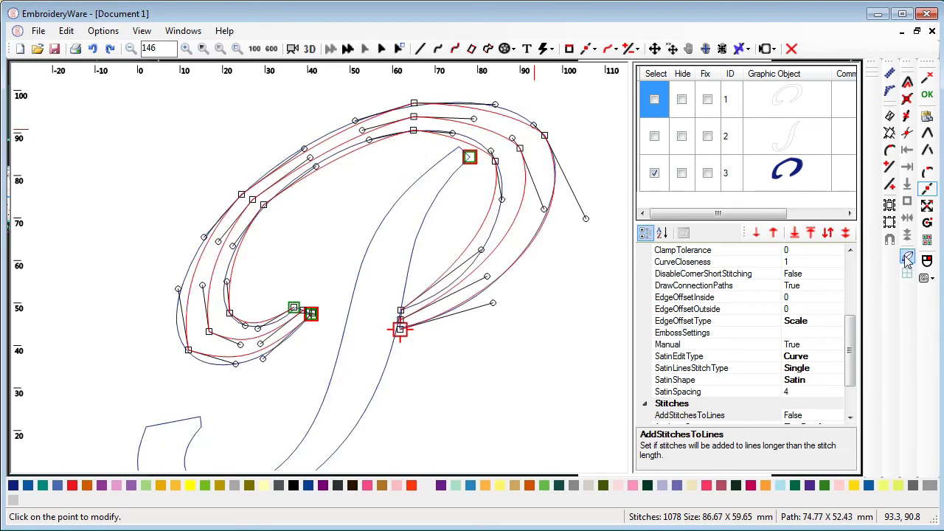
pyautogui.click(497, 104)
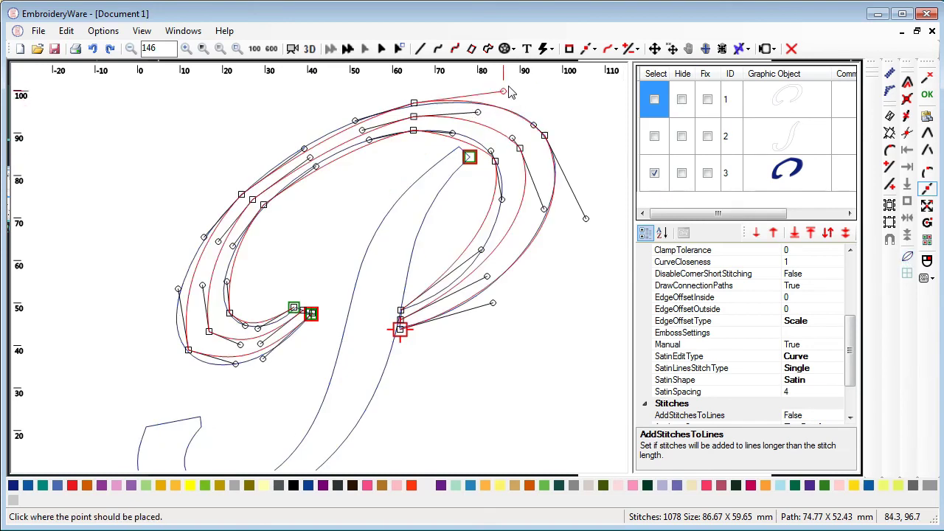
pyautogui.click(511, 89)
pyautogui.click(414, 104)
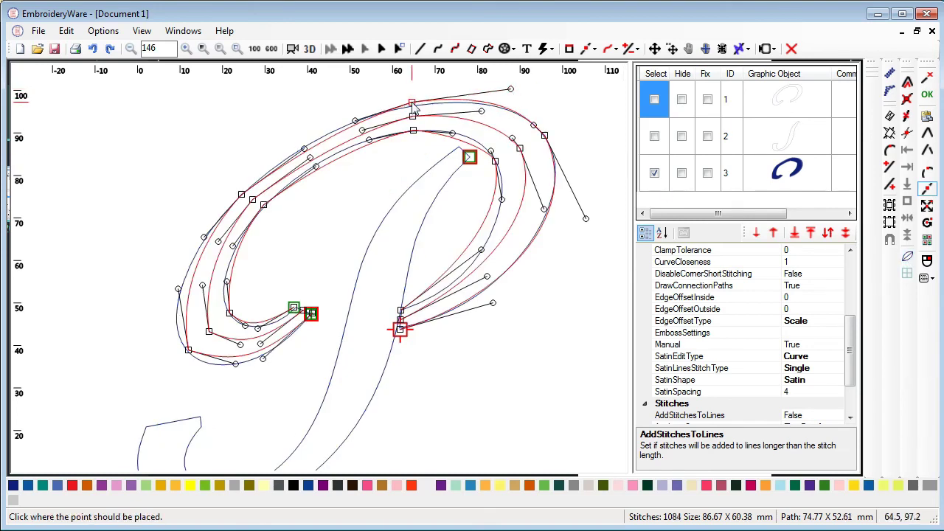
pyautogui.click(412, 106)
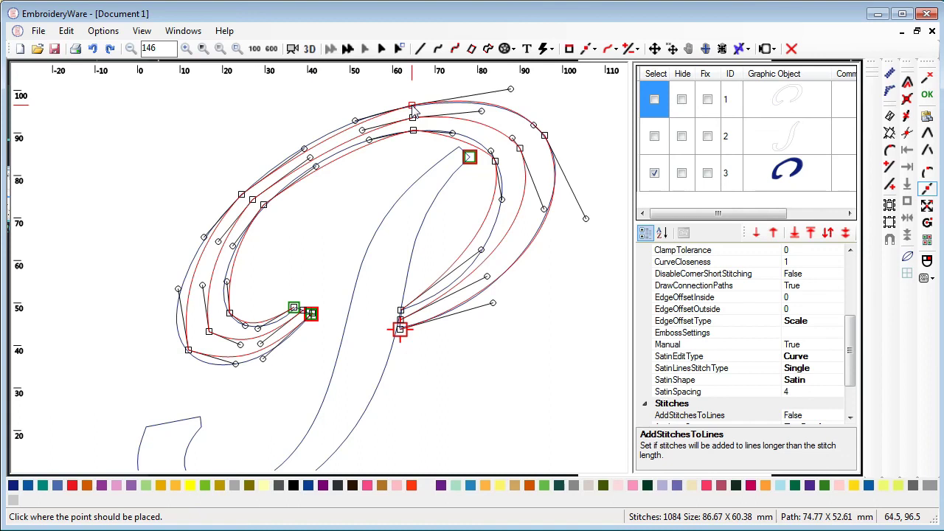
# - Move the two outer control points between the top of the bowl and the upper-left corner so the edge follows the outline
pyautogui.click(355, 121)
pyautogui.click(340, 120)
pyautogui.click(304, 150)
pyautogui.click(299, 148)
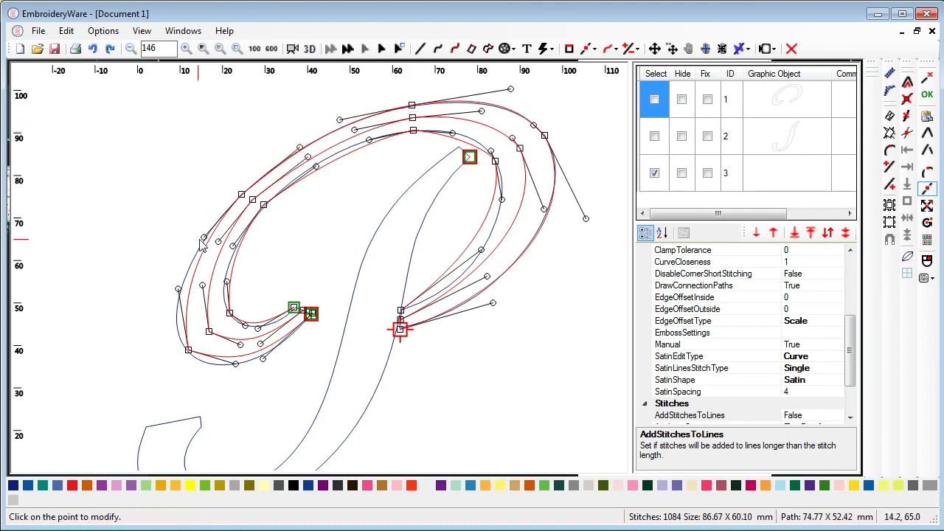
# - Pull the two outer control points on the bowl's left side outward so that edge matches the outline
pyautogui.click(204, 238)
pyautogui.click(187, 254)
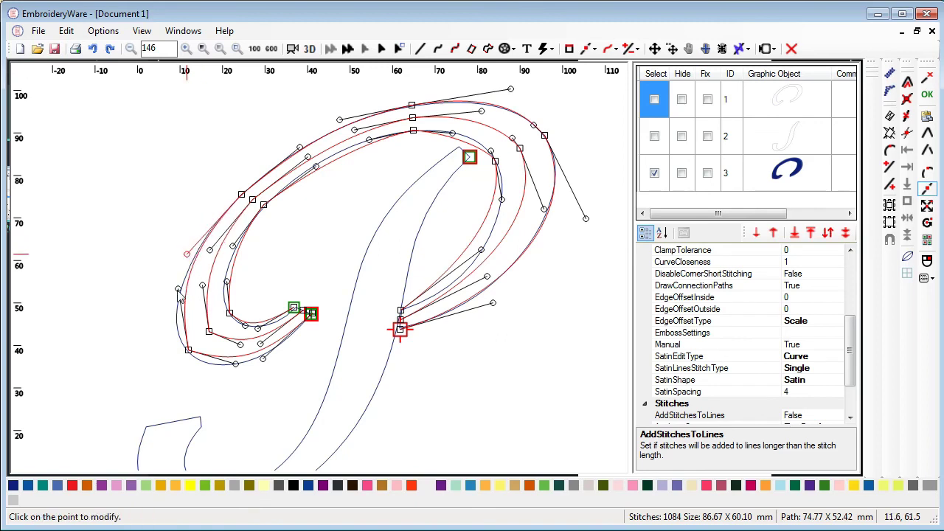
pyautogui.click(179, 291)
pyautogui.click(158, 315)
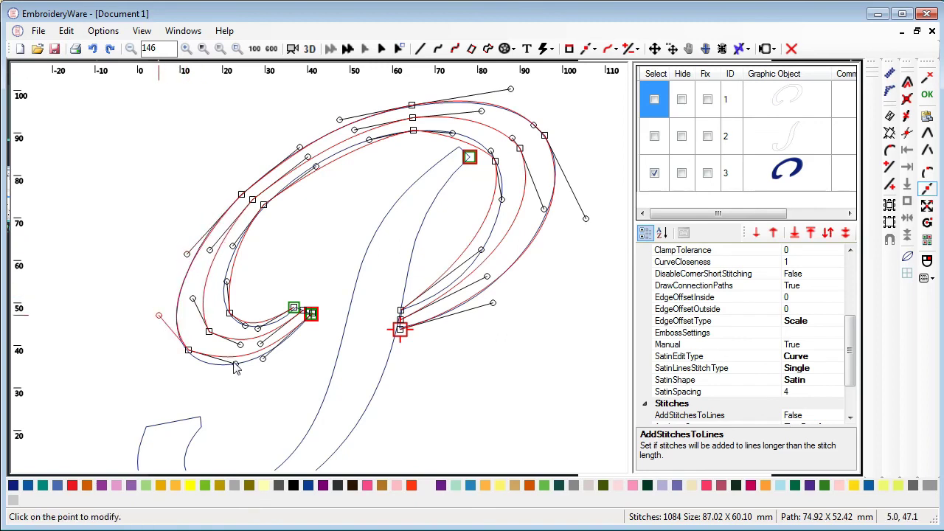
# - Adjust the outer control points along the bowl's lower-left curve so the edge follows the outline to the column's start
pyautogui.click(234, 367)
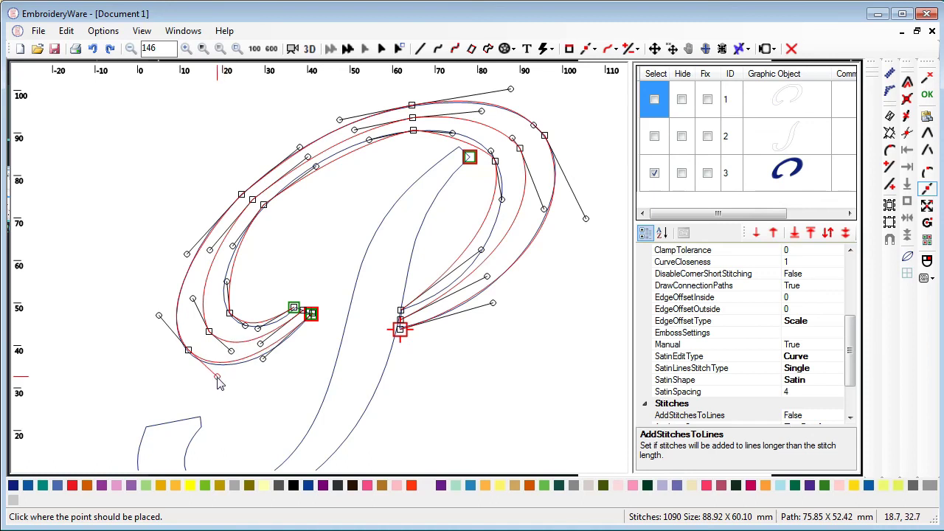
pyautogui.click(219, 379)
pyautogui.click(266, 361)
pyautogui.click(262, 345)
# - Fit the column's inner edge to the outline along the lower-left curve and left side by repositioning its control points
pyautogui.click(258, 330)
pyautogui.click(264, 337)
pyautogui.click(246, 327)
pyautogui.click(237, 328)
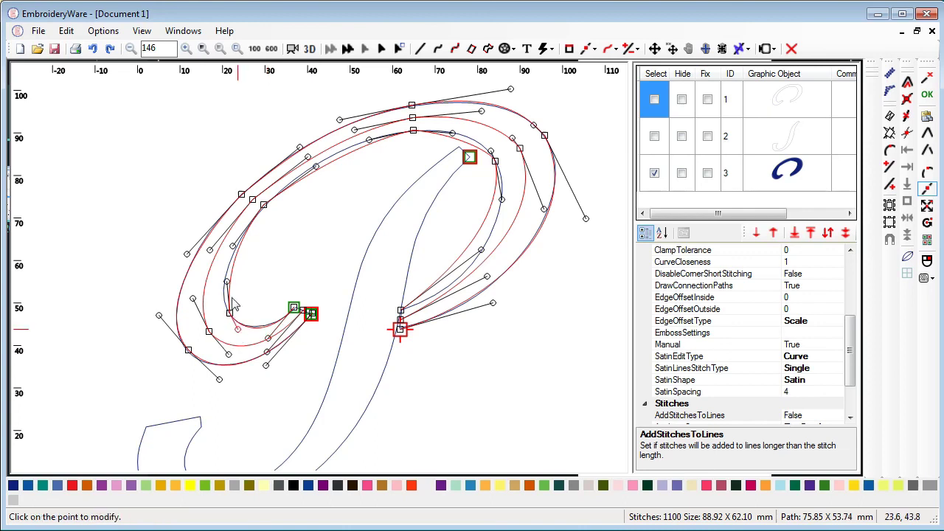
pyautogui.click(226, 283)
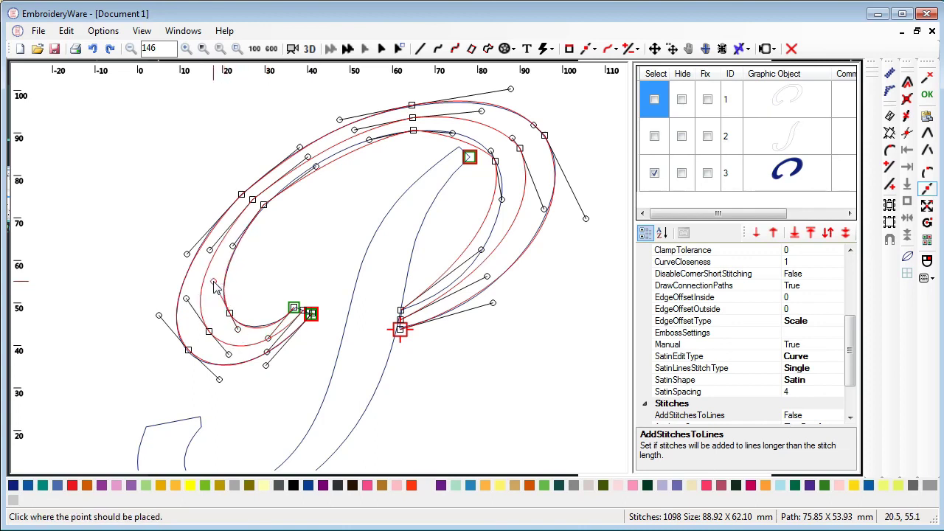
pyautogui.click(265, 222)
# - Reposition the inner edge's control points from the upper-left corner over the top of the bowl to follow the inner outline
pyautogui.click(319, 169)
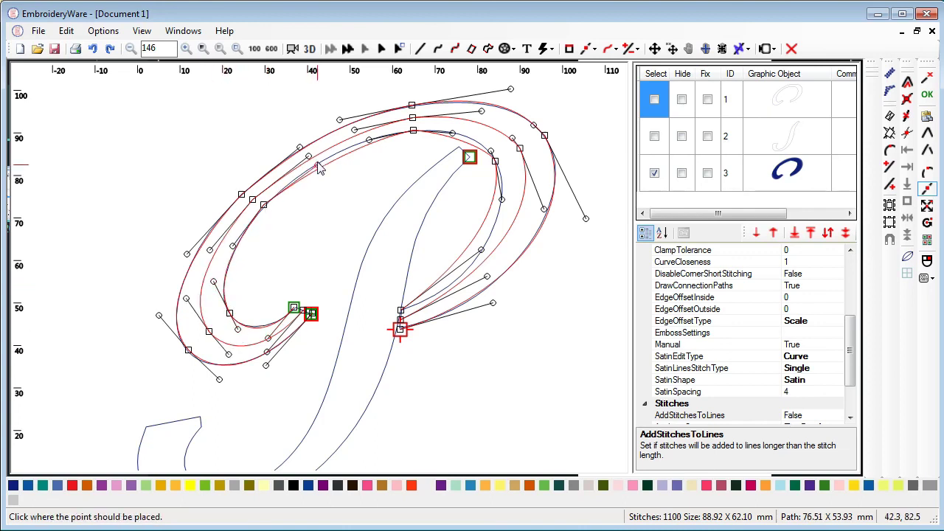
pyautogui.click(372, 153)
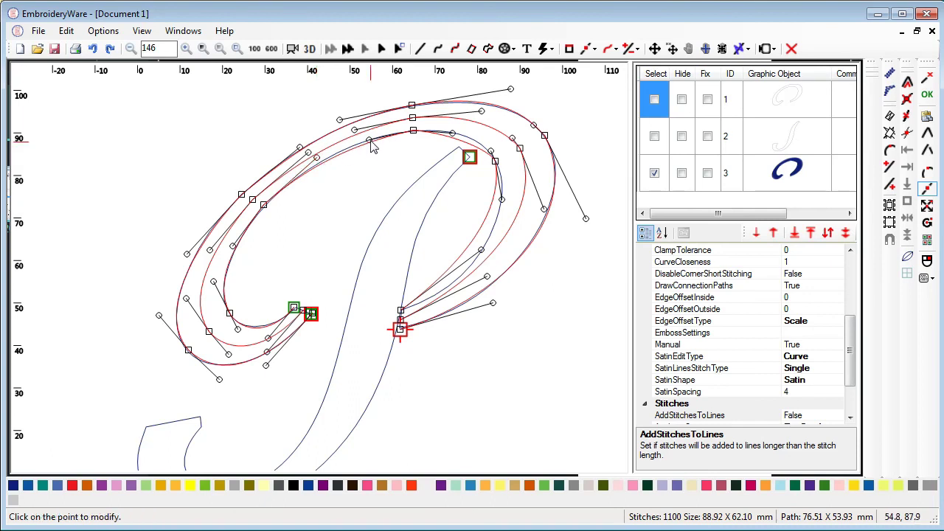
pyautogui.click(369, 139)
pyautogui.click(371, 136)
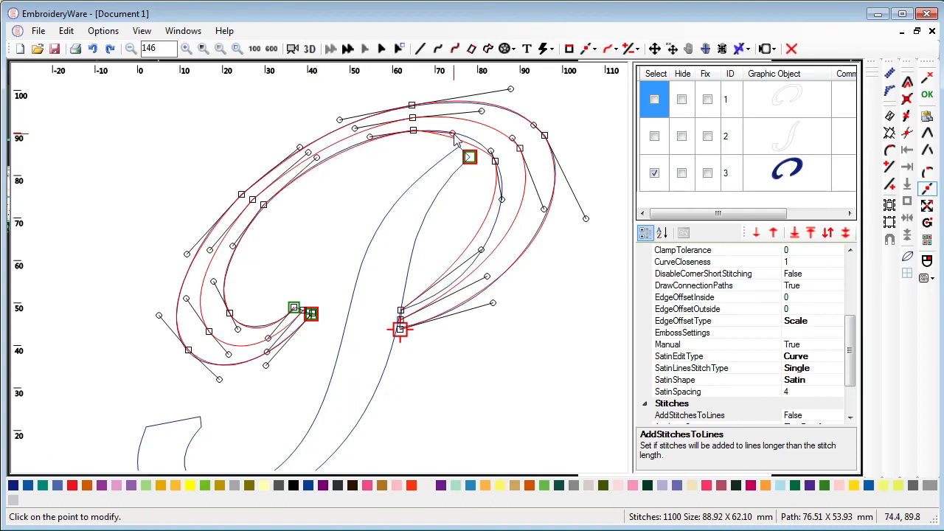
pyautogui.click(453, 135)
pyautogui.click(470, 126)
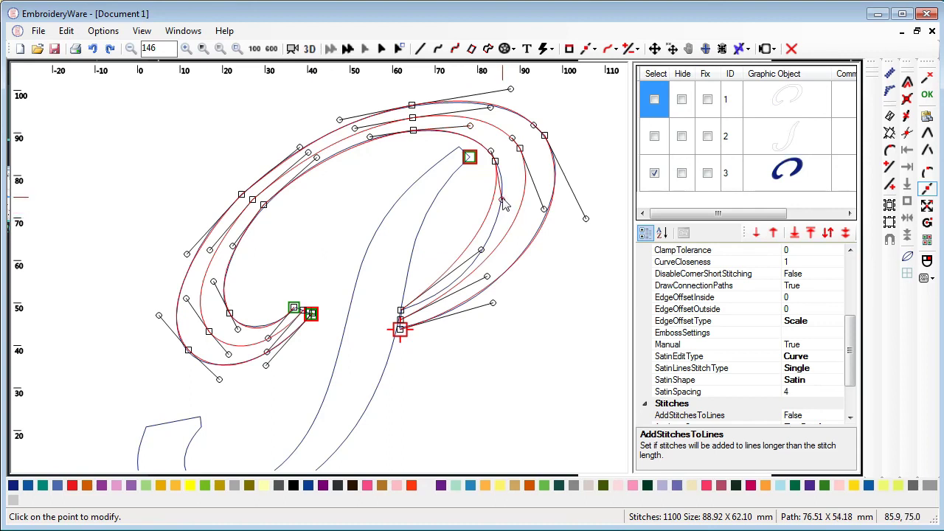
# - Adjust the inner edge's control points between the upper-right bend and the stem until that edge follows the inner outline
pyautogui.click(502, 200)
pyautogui.click(516, 222)
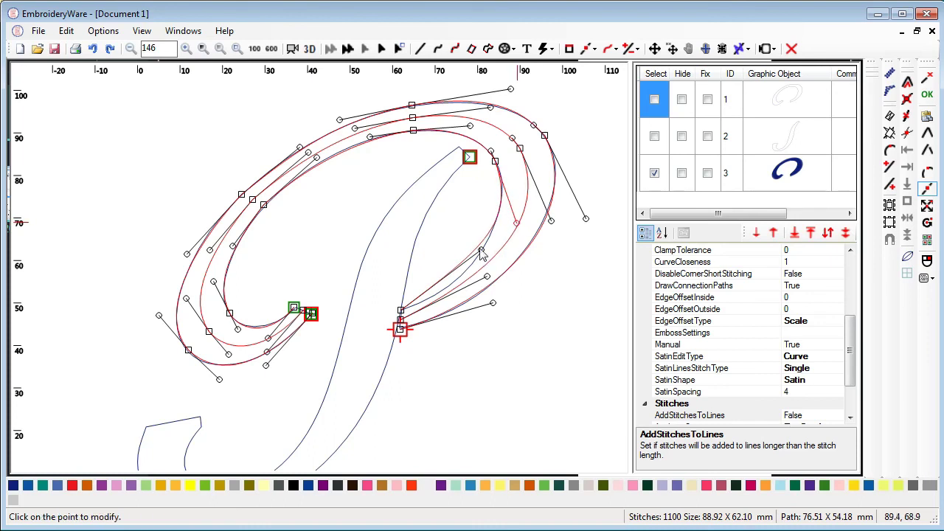
pyautogui.click(481, 253)
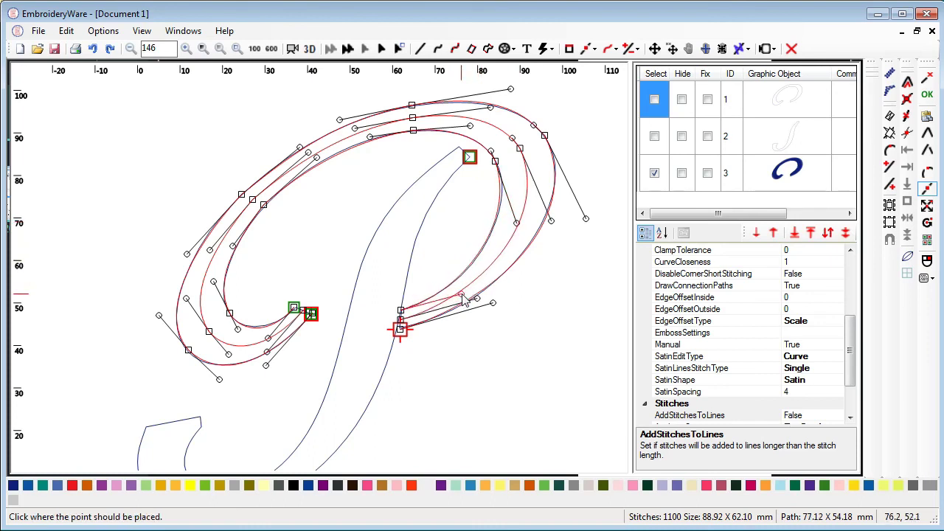
pyautogui.click(469, 299)
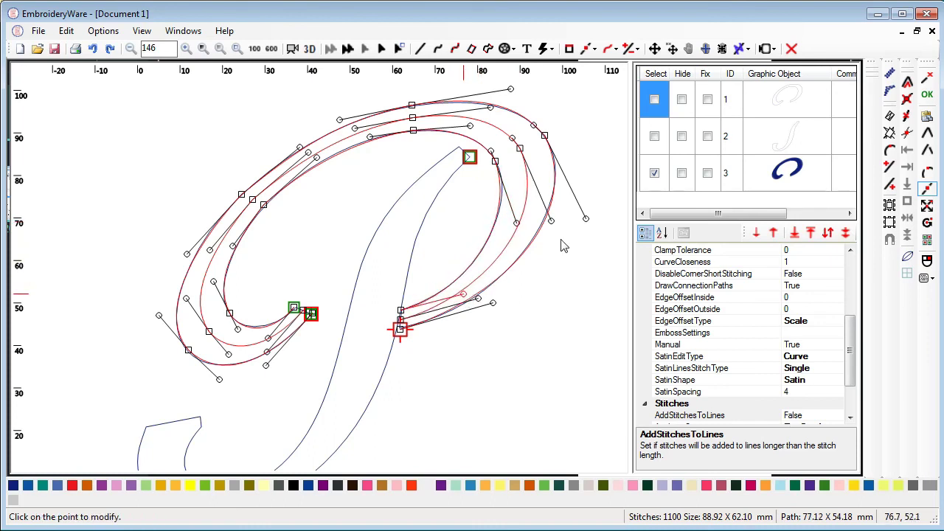
pyautogui.click(514, 216)
pyautogui.click(518, 220)
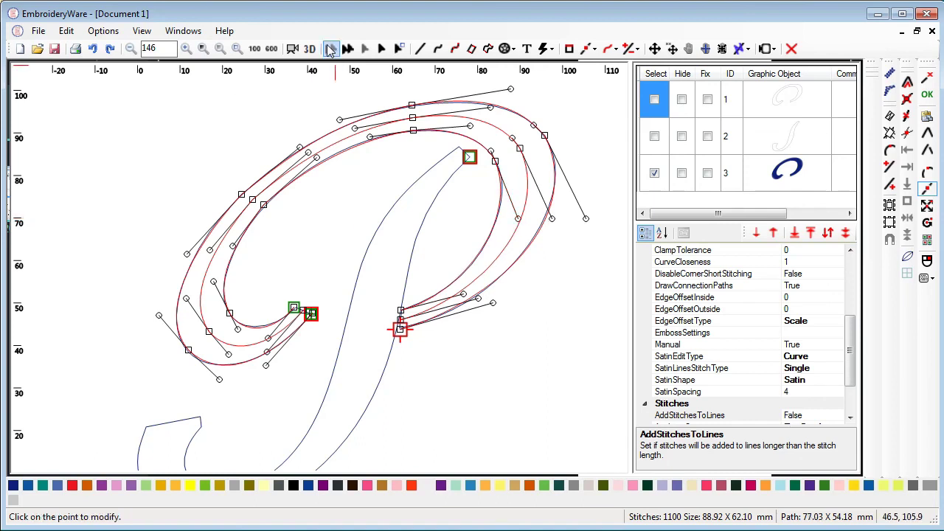